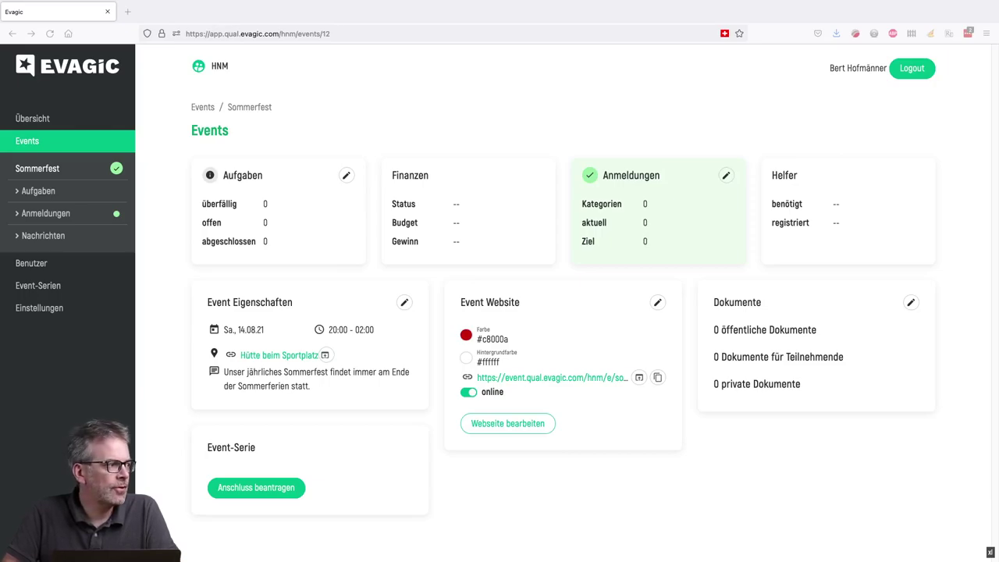
- Open the Einstellungen panel of the Sommerfest Event Website card
left_click(657, 303)
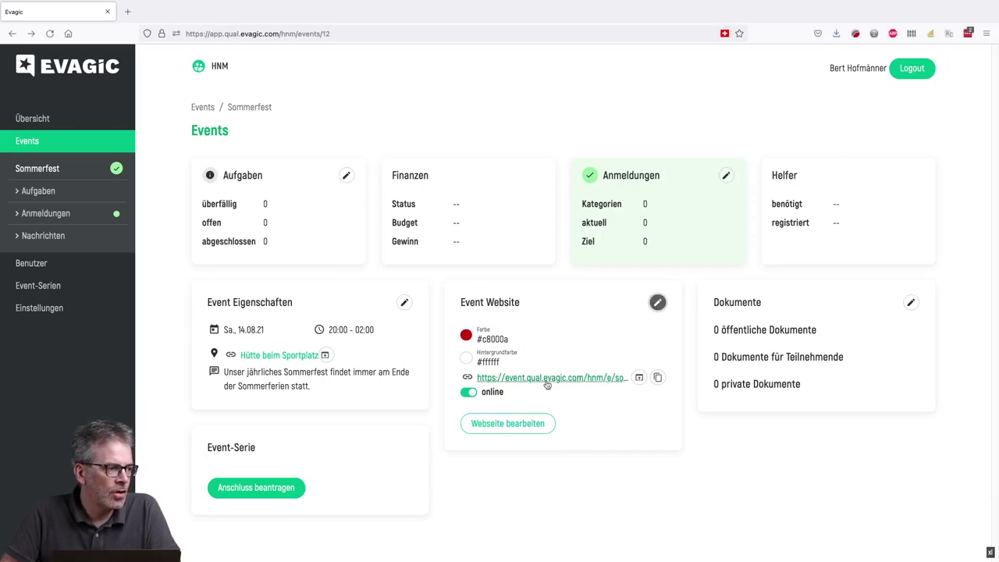
left_click(658, 303)
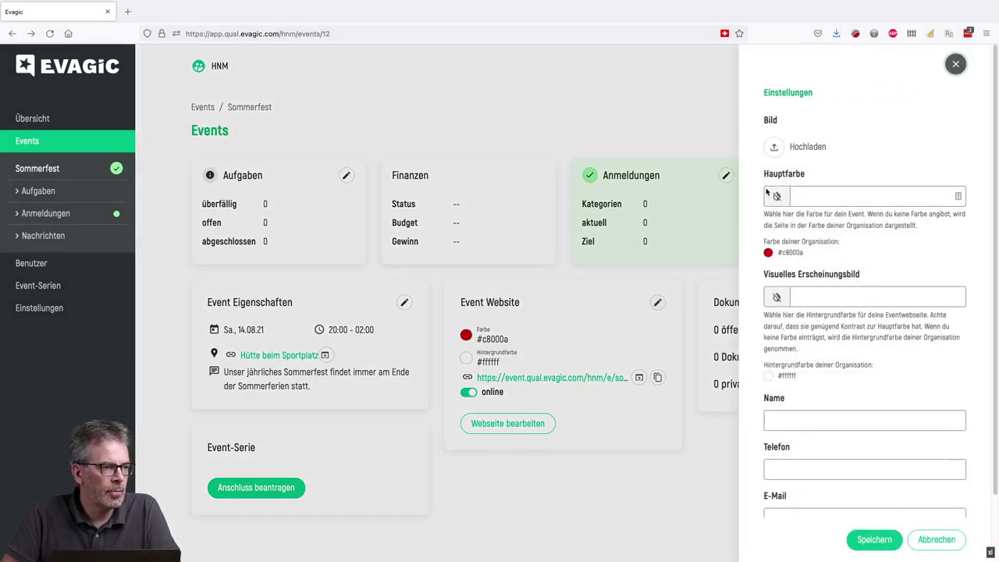
- Upload matt-lee-vLCFUqY3y5M-unsplash.jpg as the event website's image
left_click(805, 150)
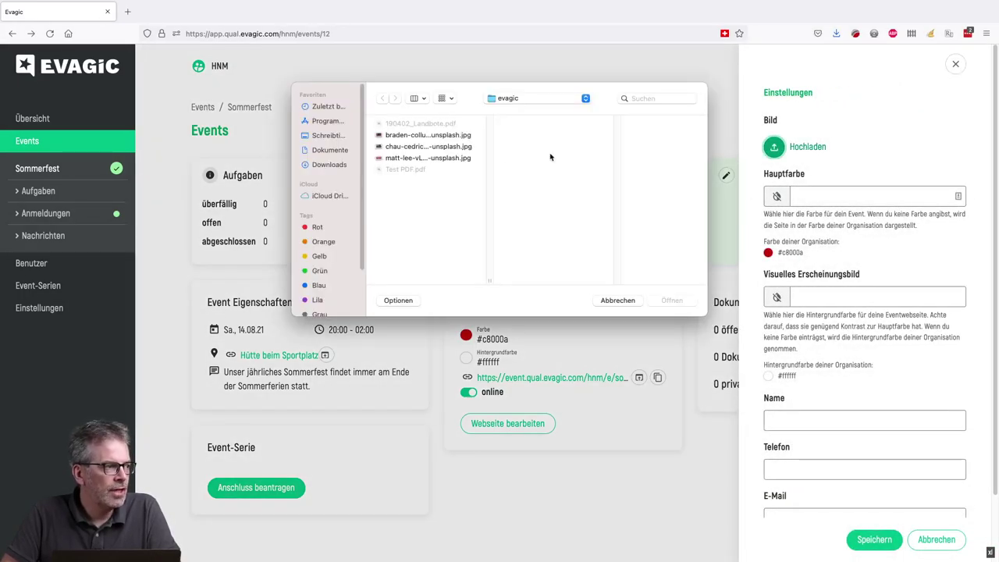
left_click(425, 159)
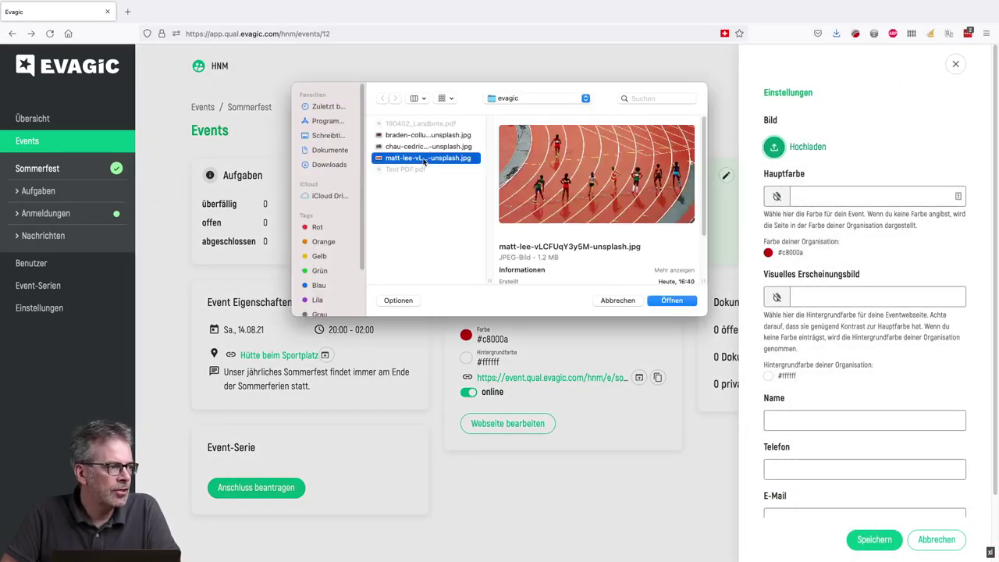
left_click(671, 301)
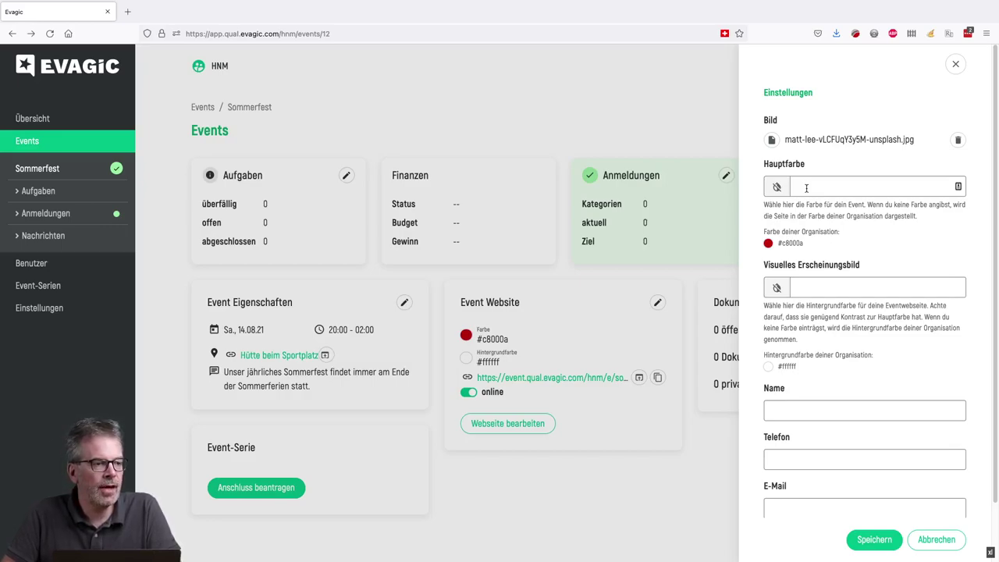
left_click(959, 186)
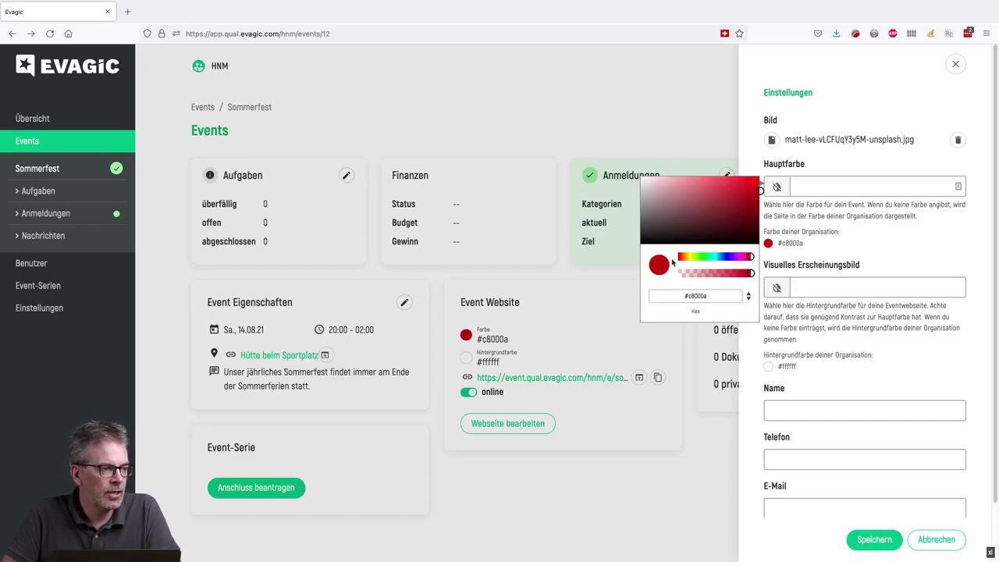
- Set the event website's main colour to blue-violet #3100c8
left_click(705, 258)
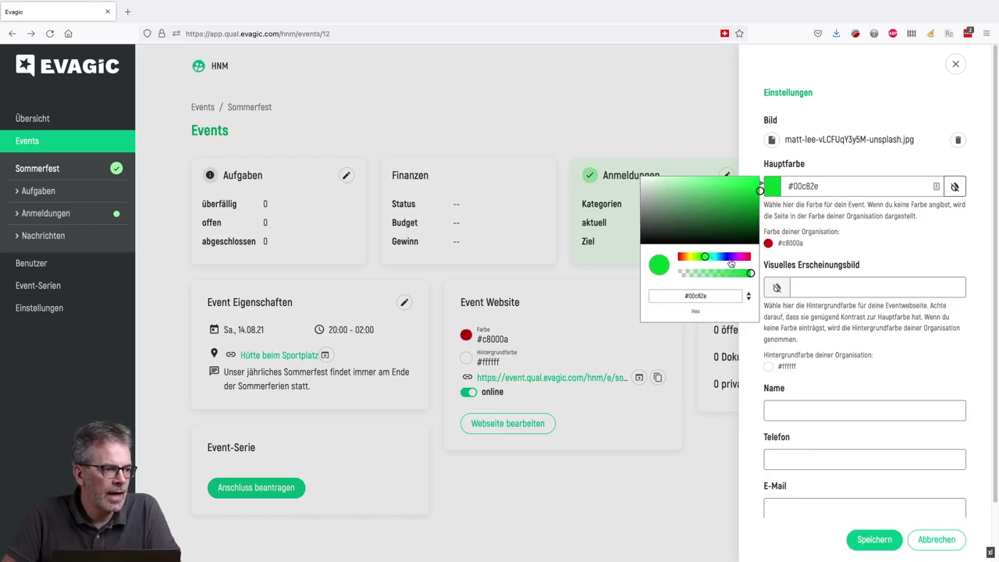
left_click(729, 260)
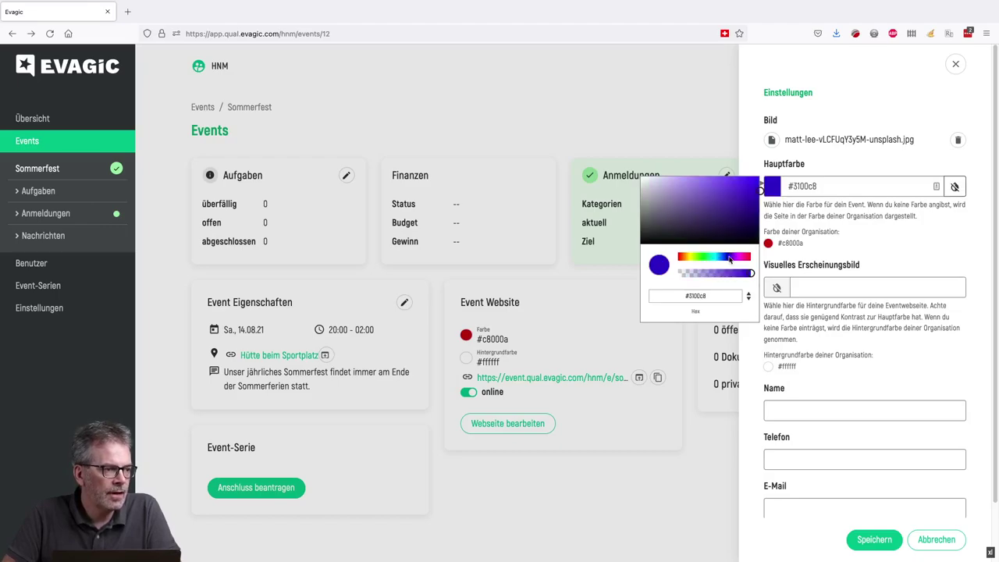
left_click(833, 212)
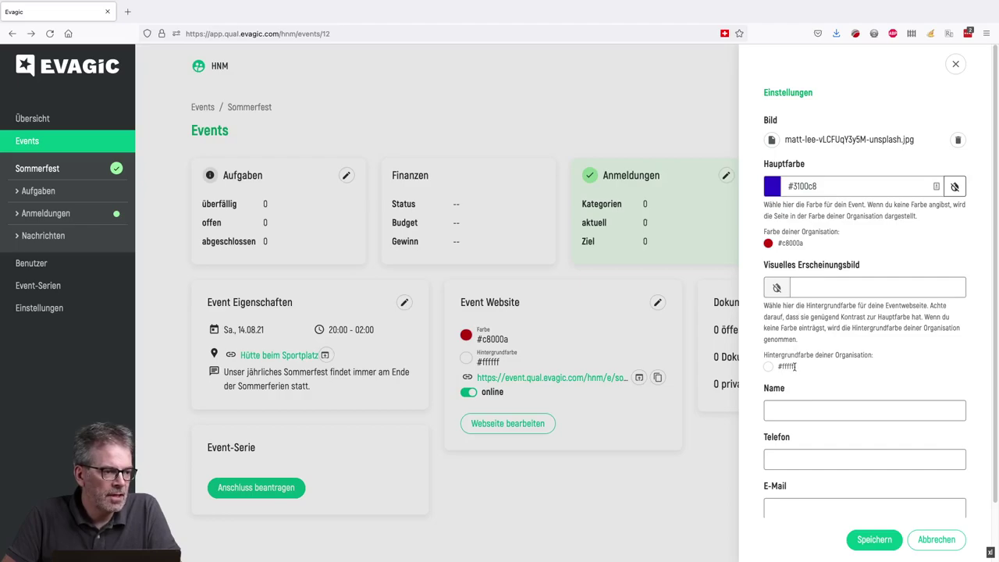
left_click_drag(796, 370, 777, 366)
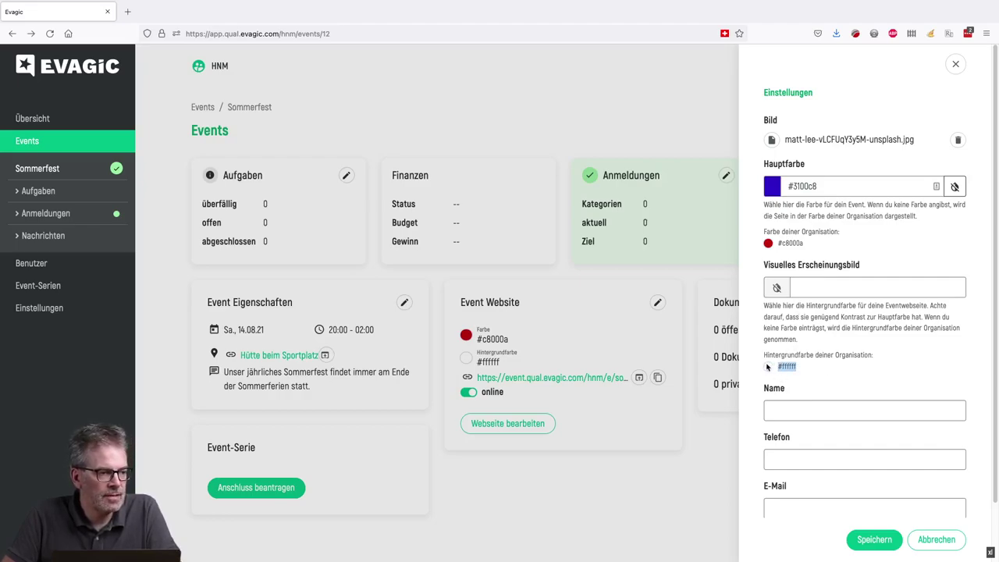
- Enter the contact's name, phone number and e-mail address, then save the settings
left_click(814, 413)
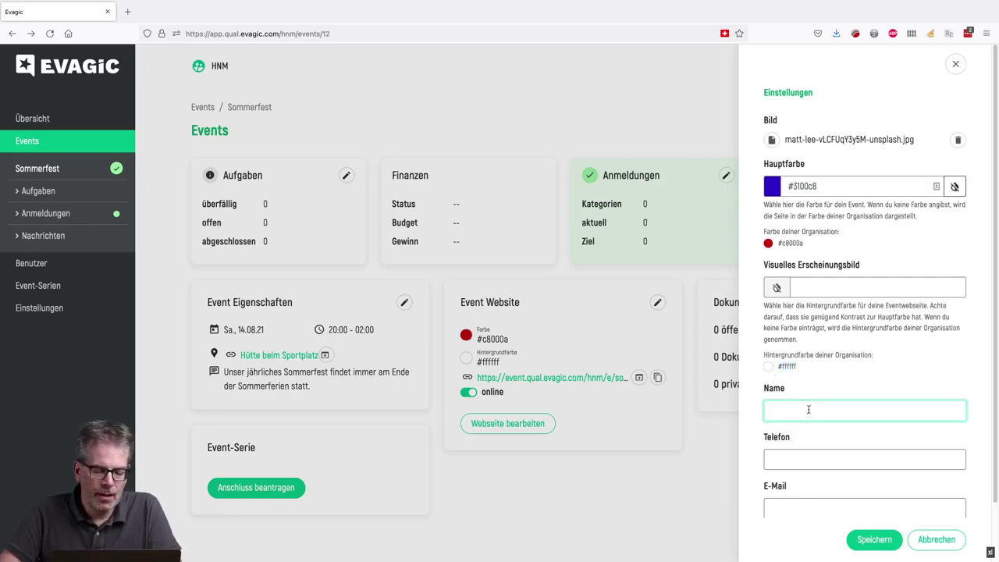
key("Tab")
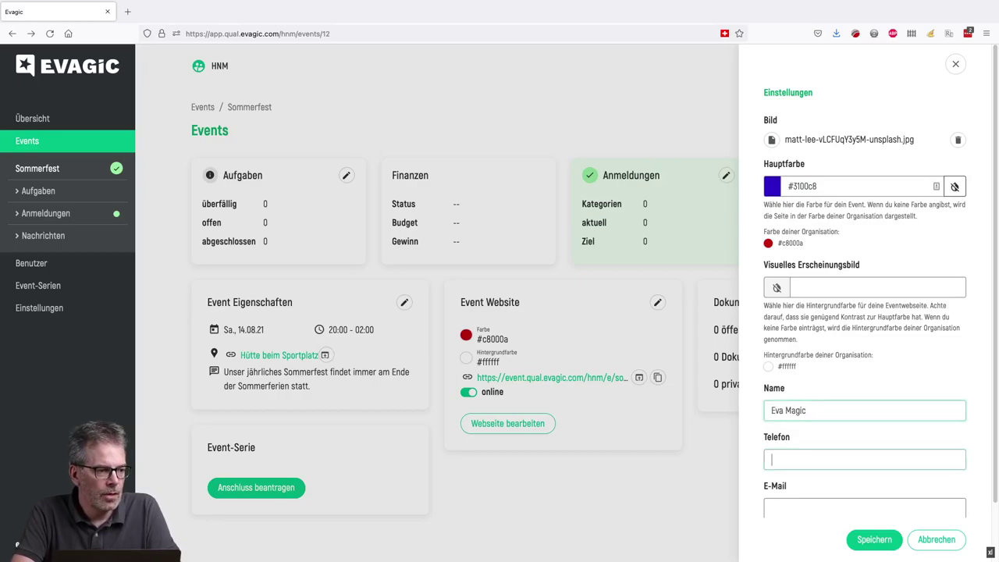
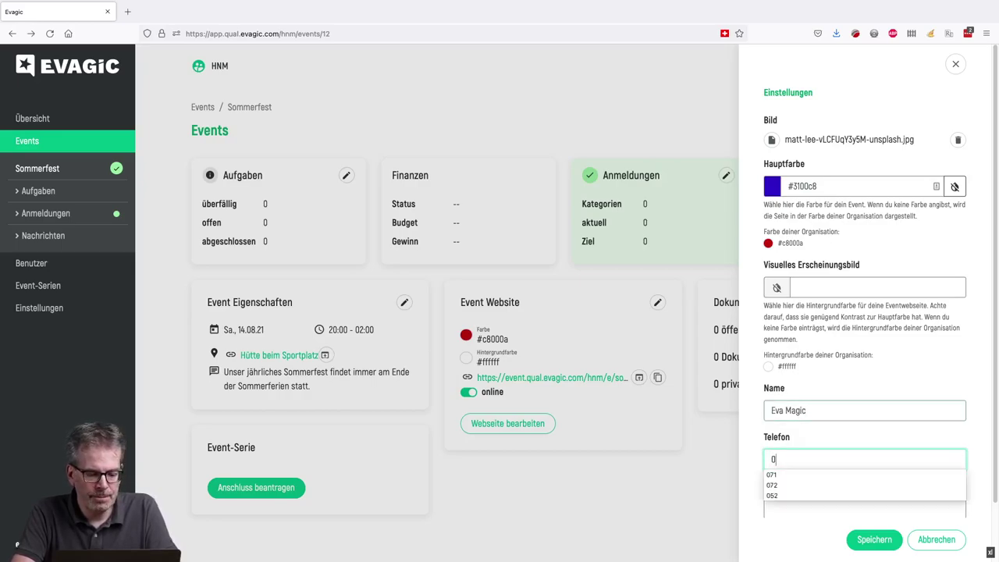
key("Tab")
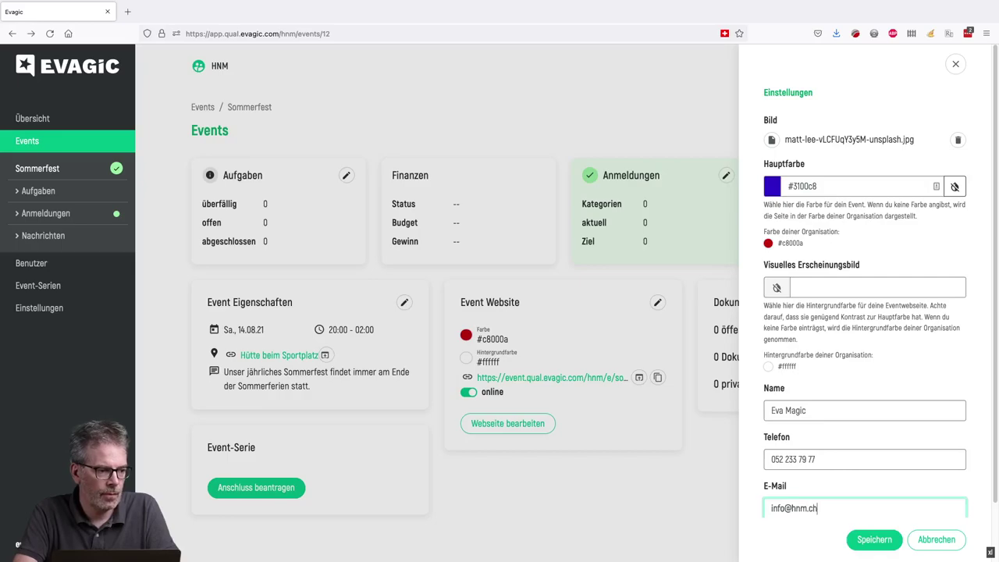
left_click(874, 539)
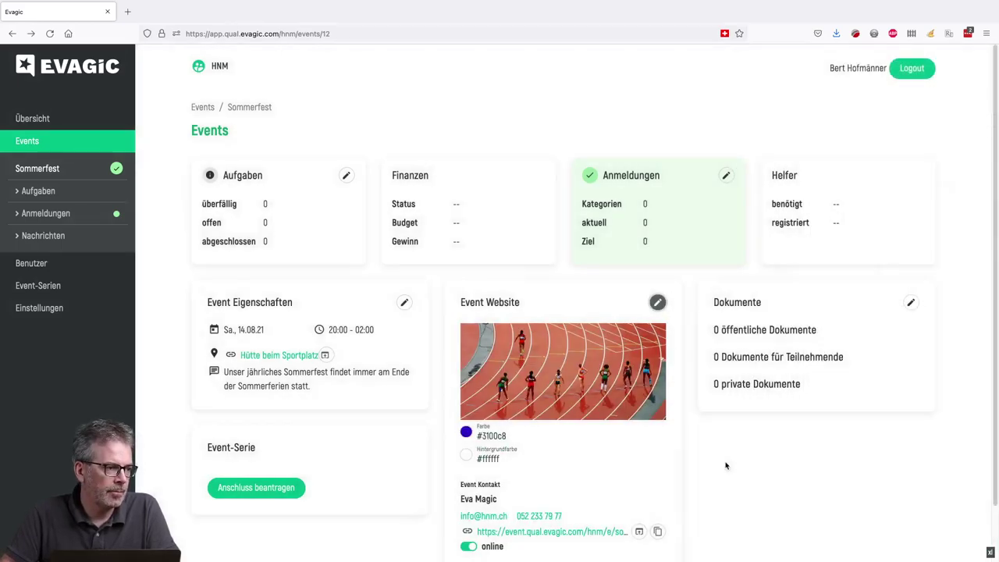
- Open the public Sommerfest page in a new tab and reload it
scroll(585, 375, "down", 1)
scroll(585, 376, "down", 1)
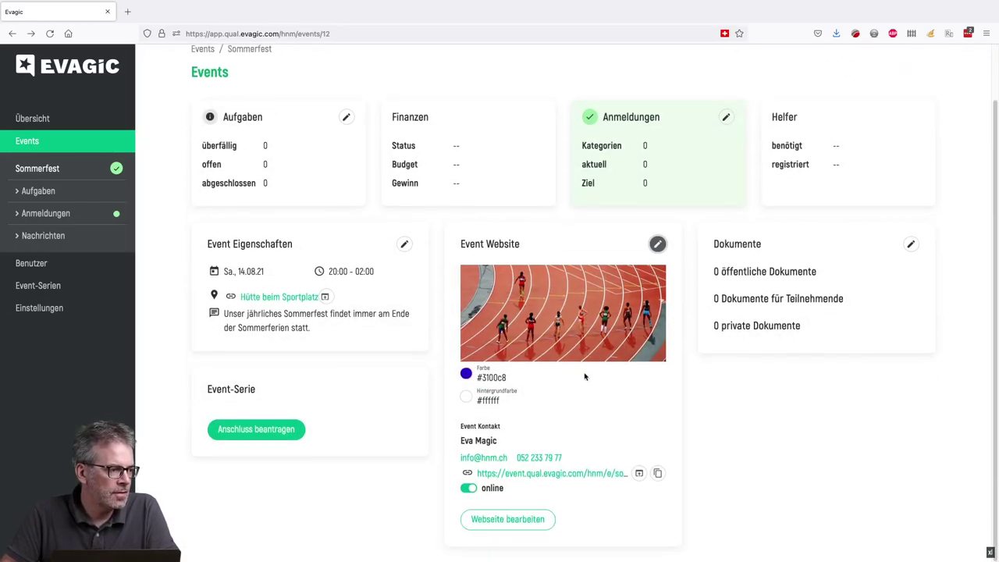
scroll(585, 377, "up", 1)
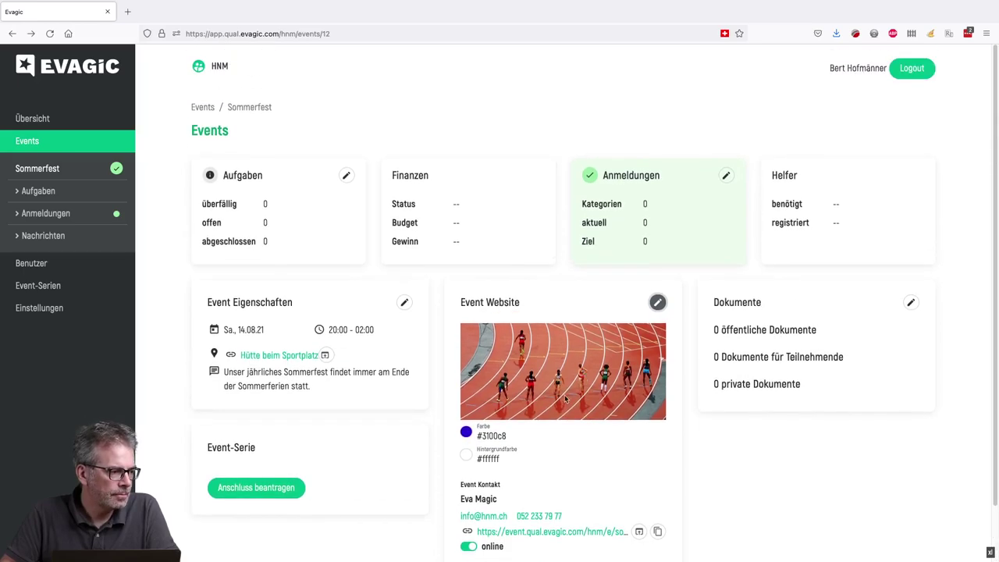
scroll(565, 398, "down", 1)
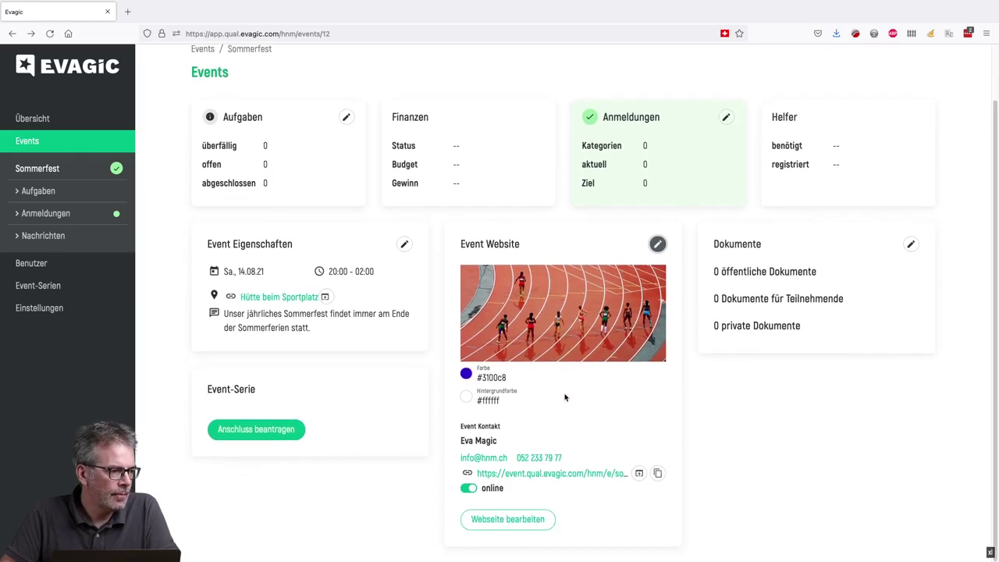
left_click(541, 478)
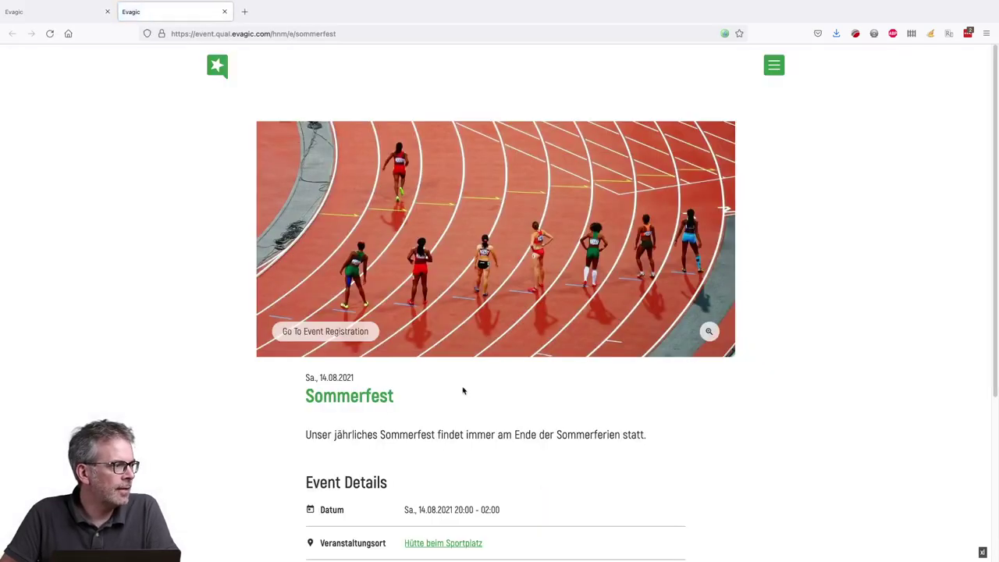
left_click(50, 33)
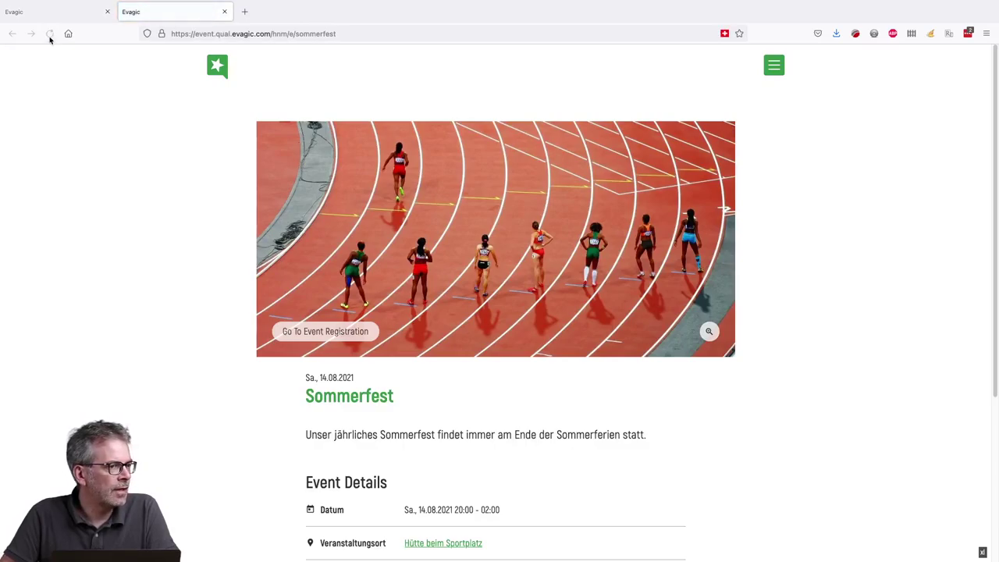
- Close the public page, reload the admin page, reopen the public site, then return to admin
left_click(70, 13)
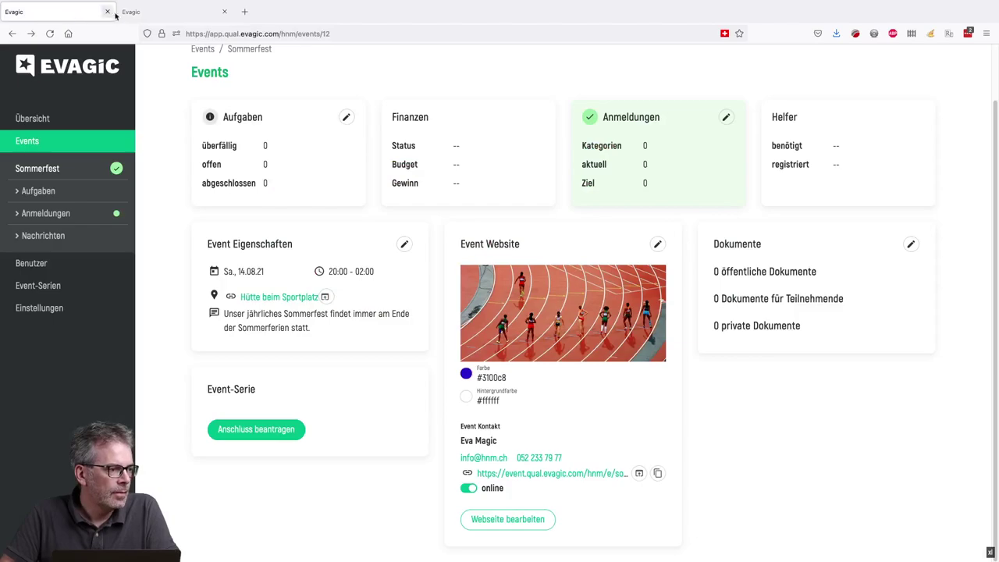
left_click(170, 14)
left_click(49, 34)
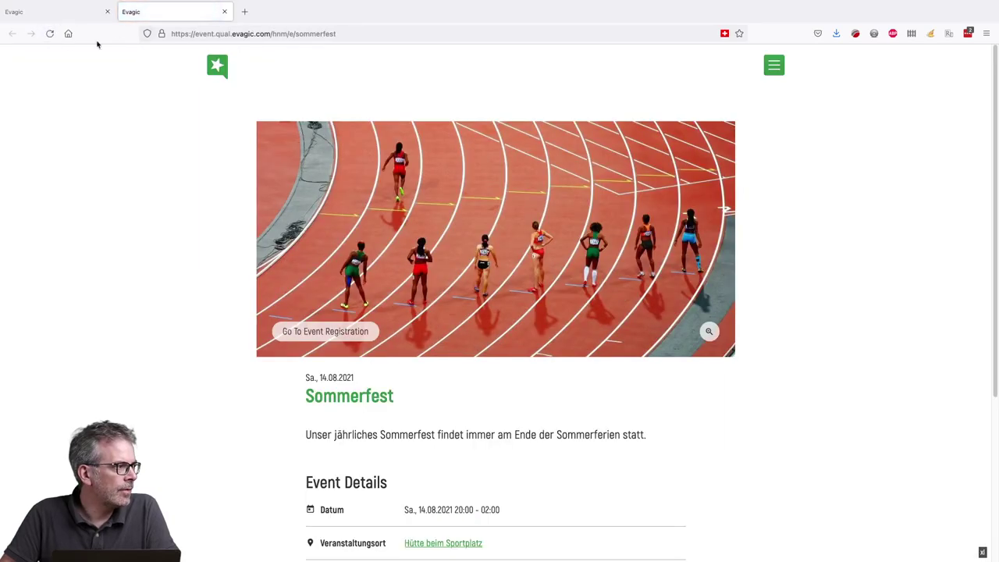
left_click(224, 12)
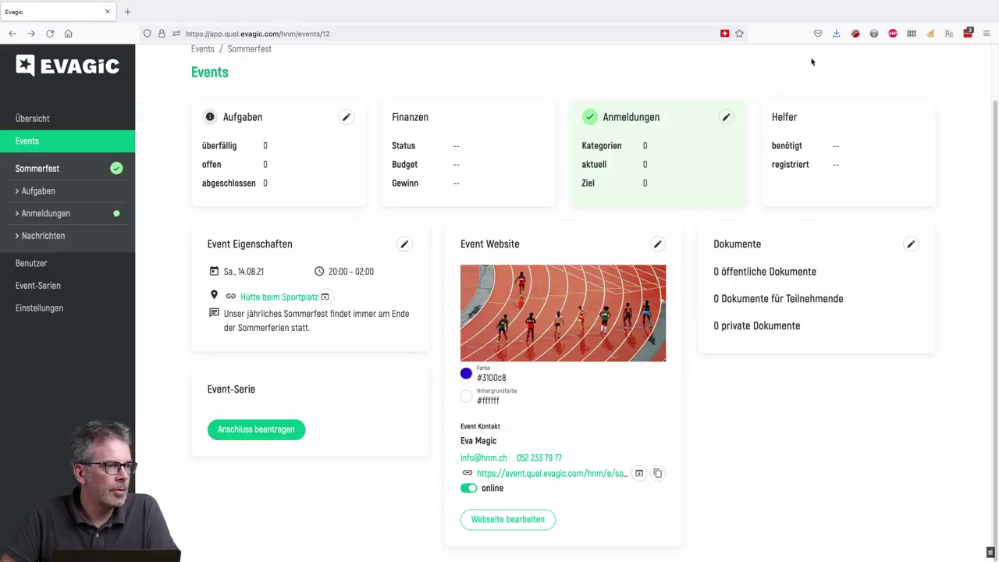
key("super+r")
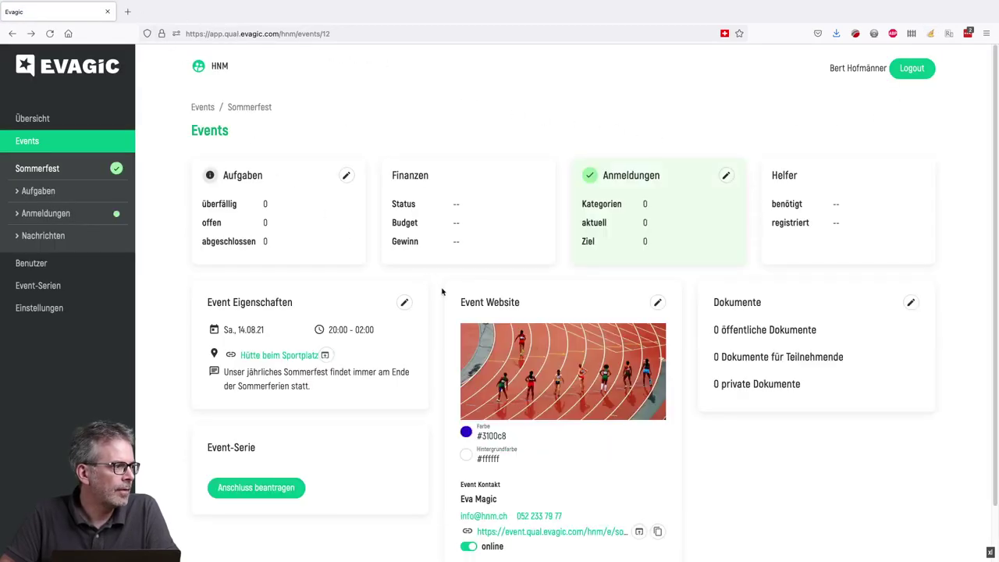
left_click(551, 532)
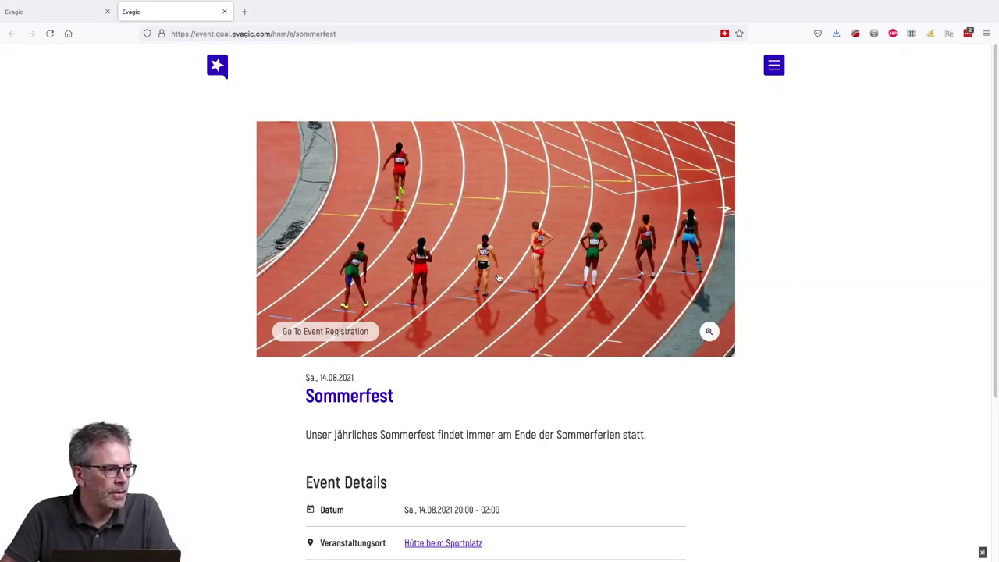
scroll(498, 276, "down", 3)
scroll(498, 278, "up", 3)
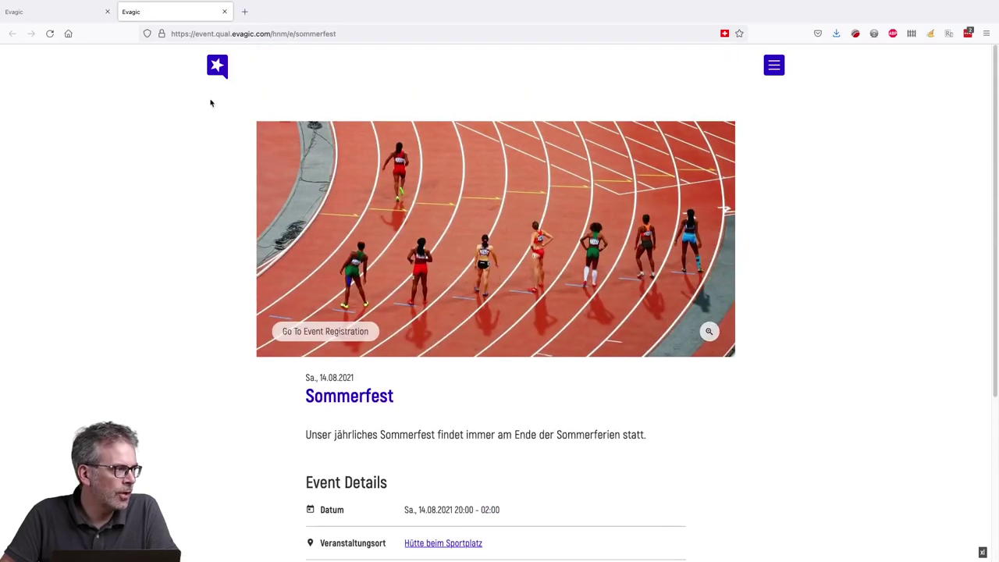
left_click(86, 18)
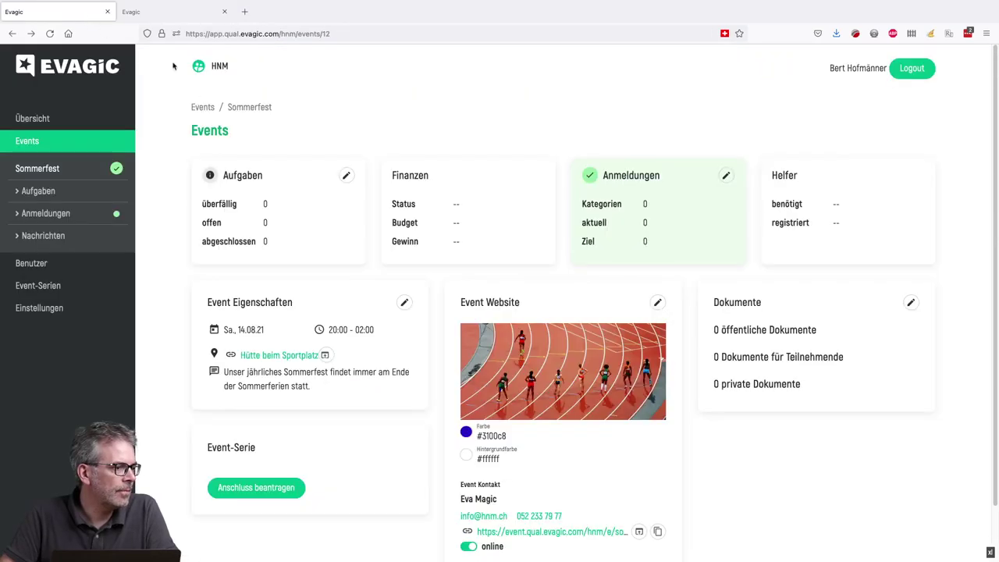
- Try a lighter #a895e0 main colour and a black background, closing the panel unsaved
left_click(657, 302)
left_click(777, 194)
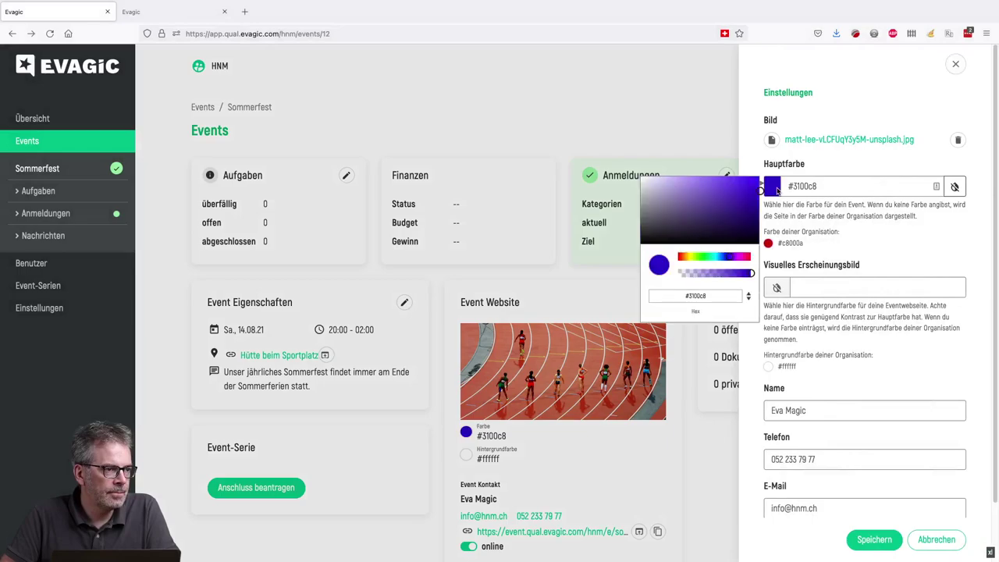
left_click(678, 184)
left_click_drag(679, 184, 680, 186)
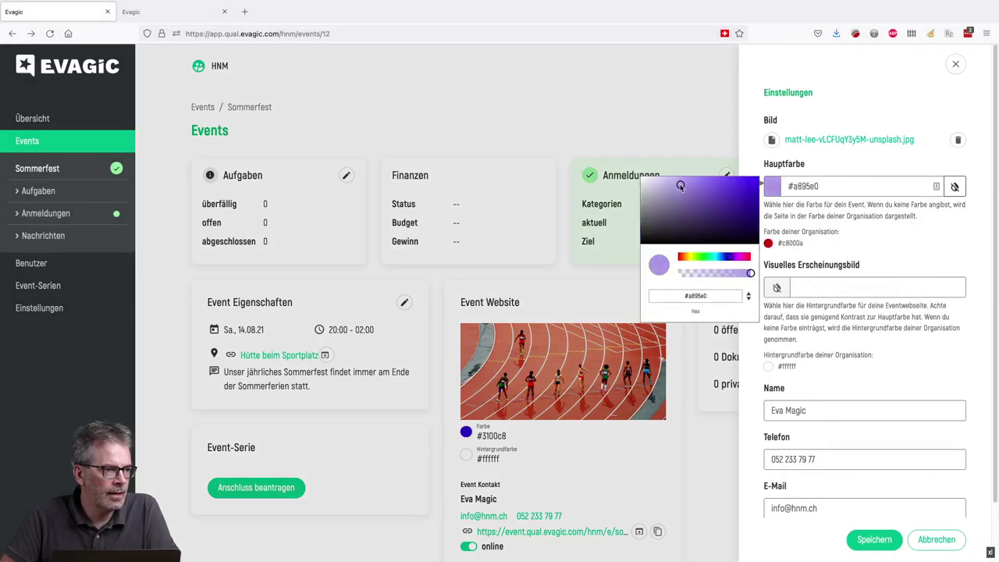
left_click(786, 289)
left_click(641, 344)
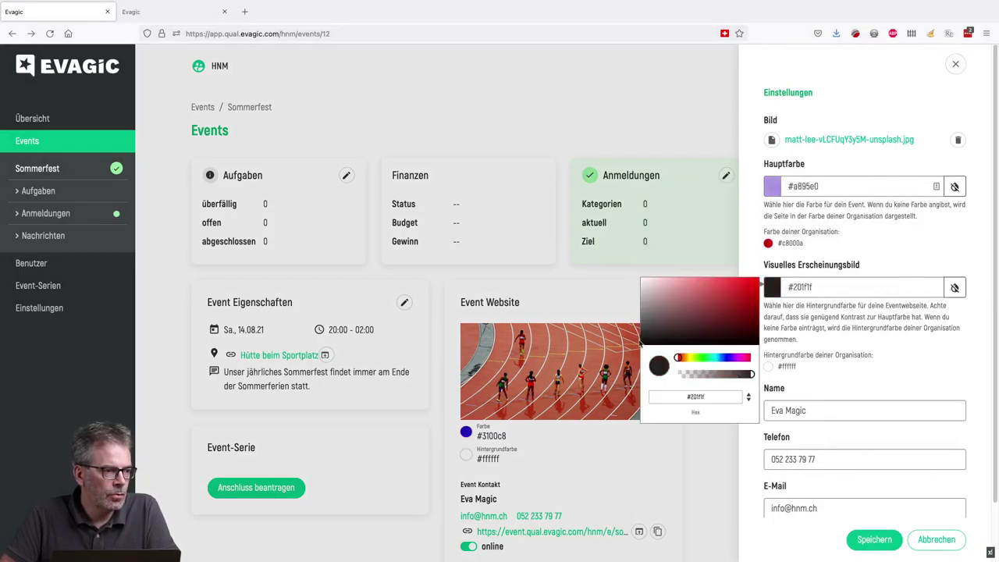
left_click(638, 348)
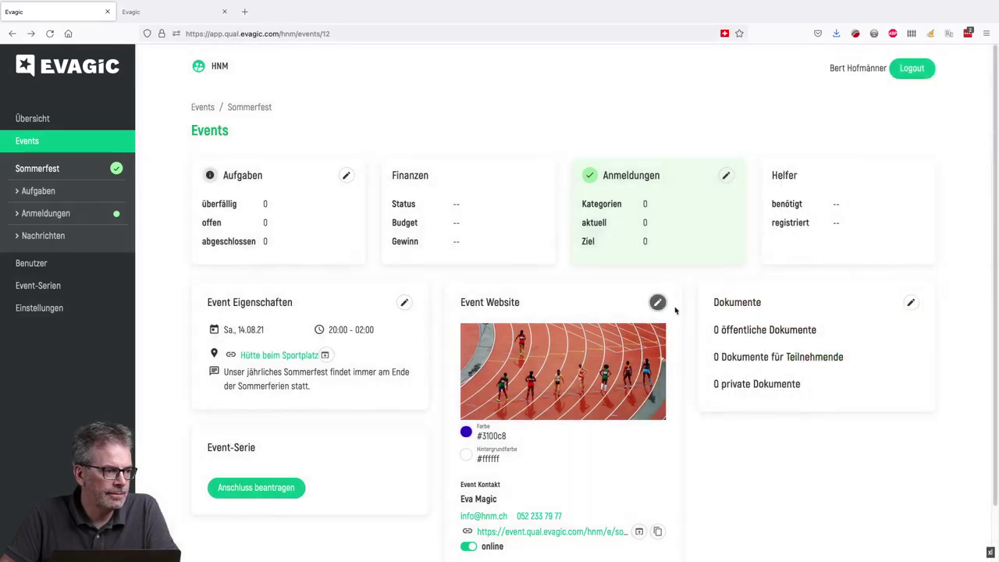
- Set the website background colour to exactly #000000 and save
left_click(657, 302)
left_click(777, 289)
left_click(644, 343)
left_click(641, 346)
left_click(642, 347)
left_click(643, 346)
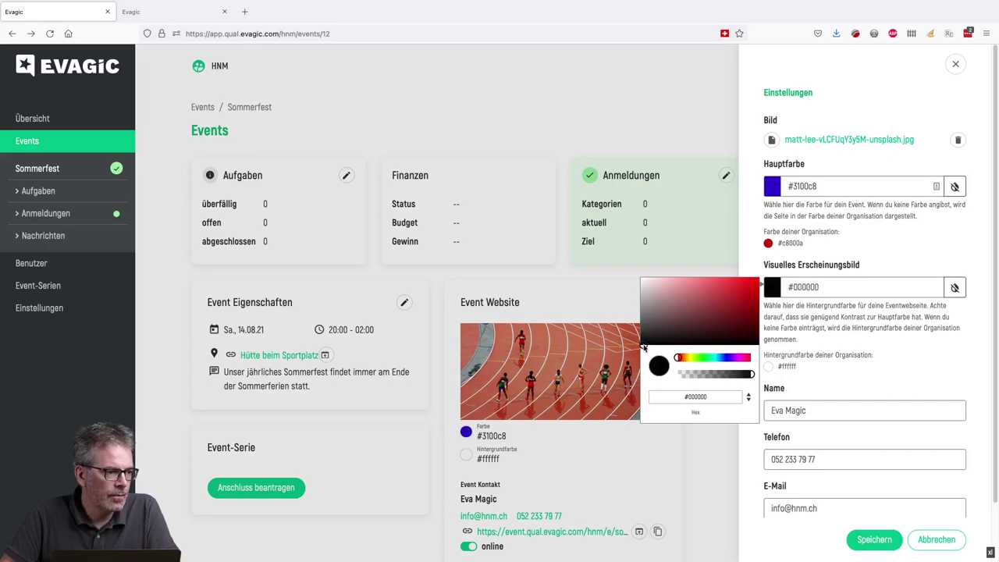
left_click(876, 353)
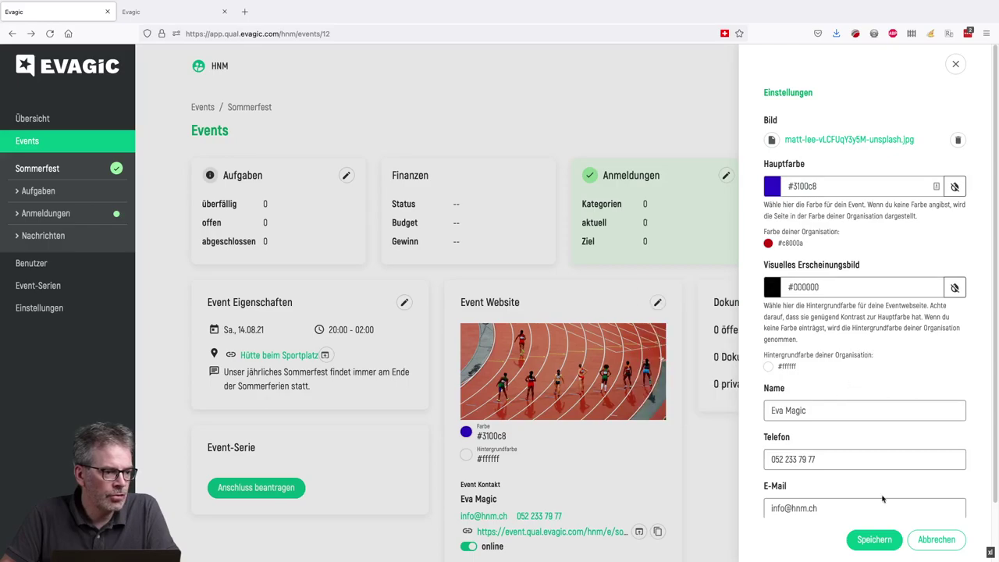
left_click(874, 544)
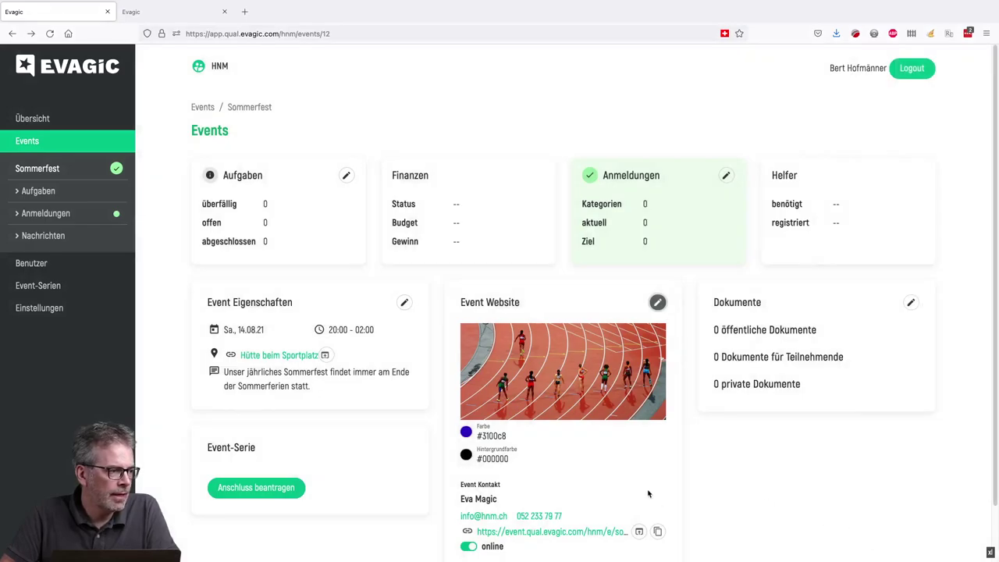
left_click(161, 12)
left_click(50, 34)
left_click(55, 11)
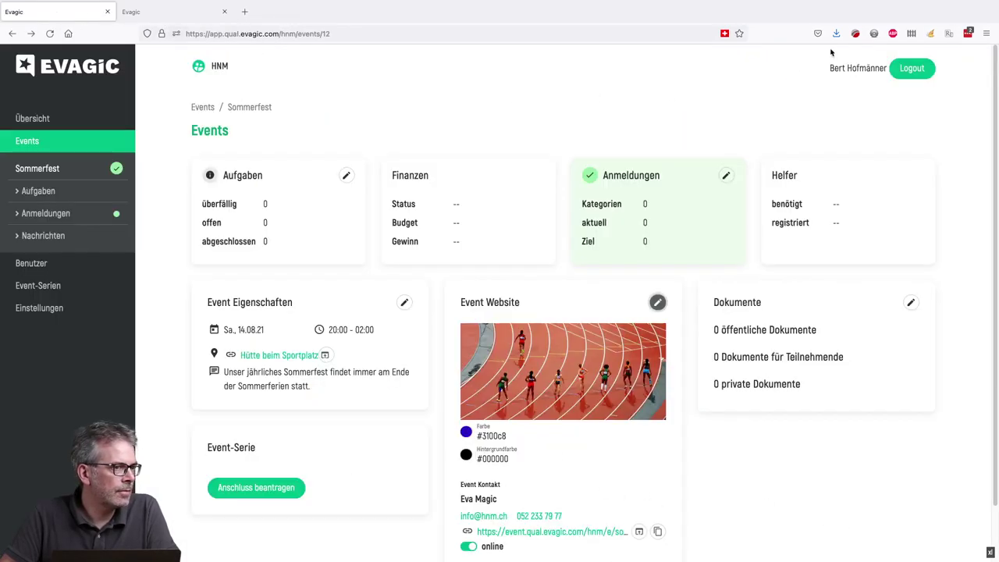
left_click(932, 35)
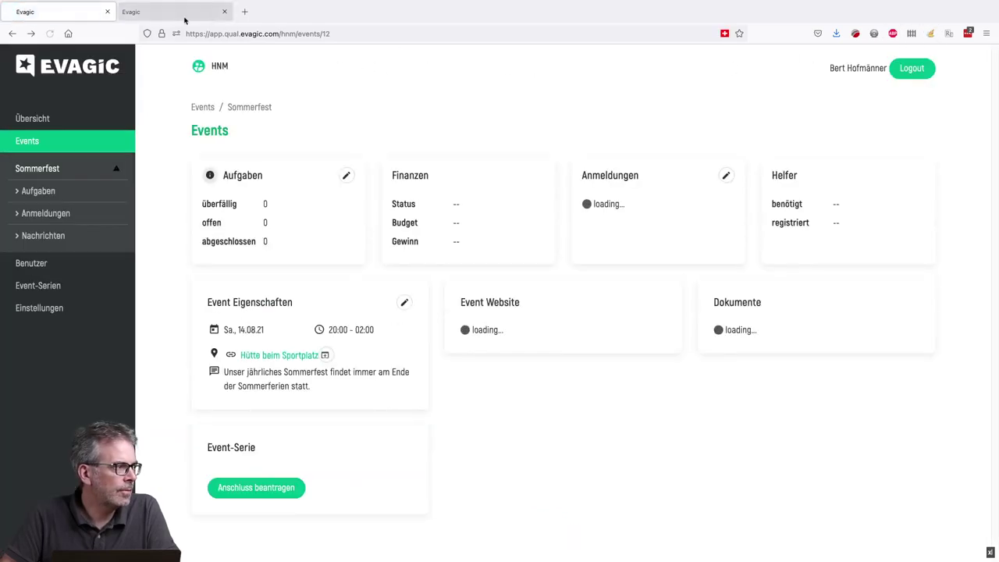
left_click(175, 14)
left_click(49, 35)
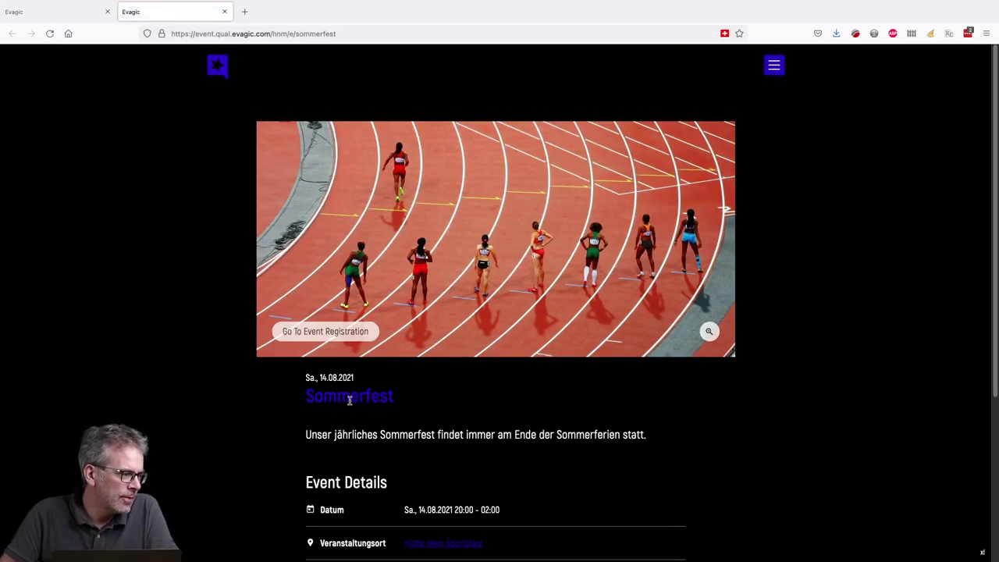
scroll(346, 398, "down", 3)
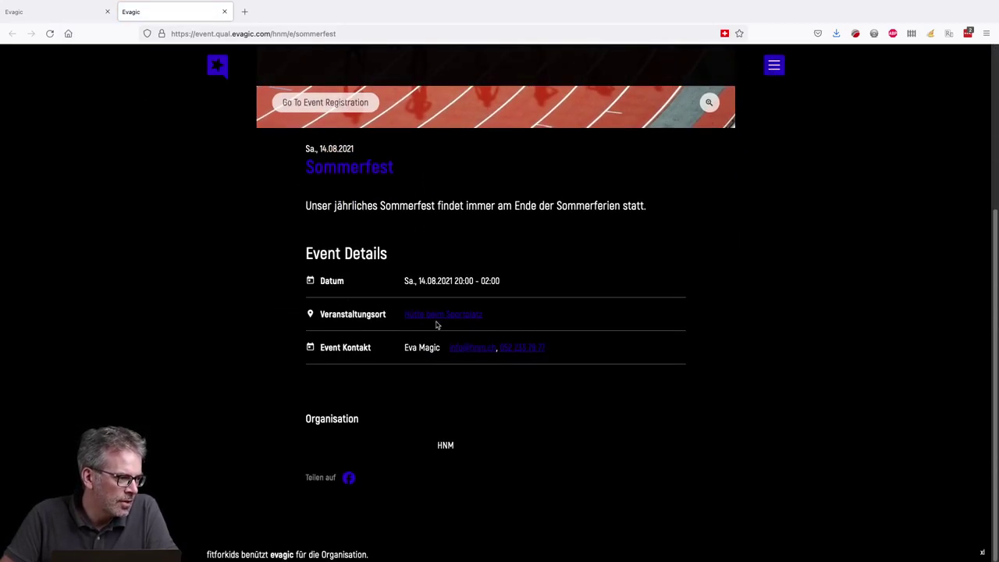
left_click(83, 18)
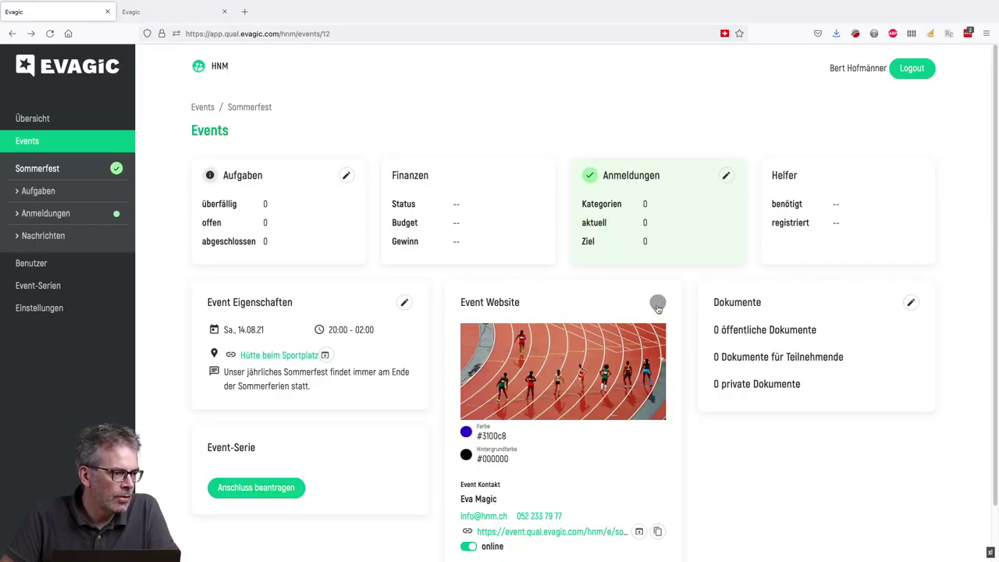
- Set the Visuelles Erscheinungsbild background colour to white #ffffff and save
left_click(657, 302)
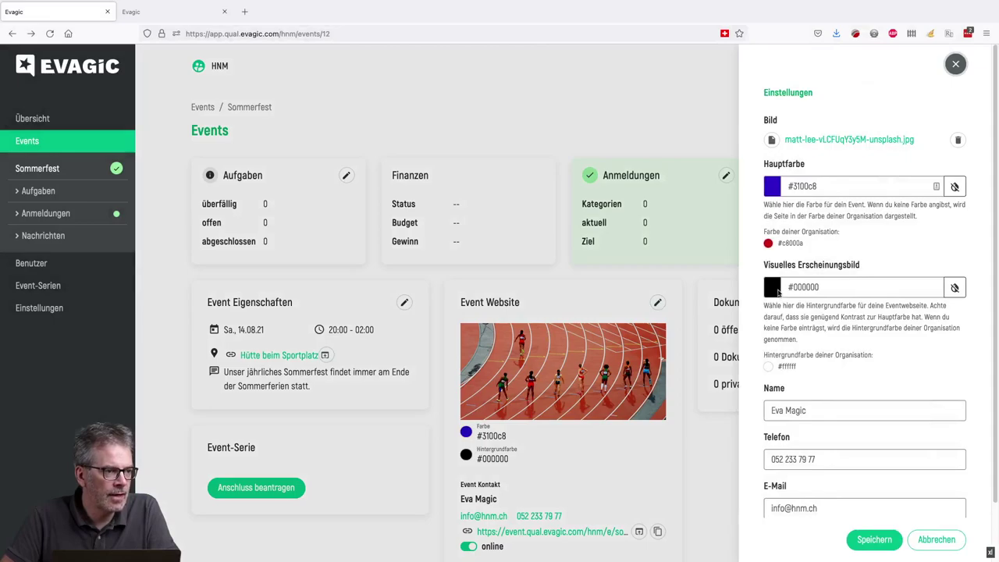
left_click(777, 291)
left_click(640, 277)
left_click_drag(640, 278, 640, 277)
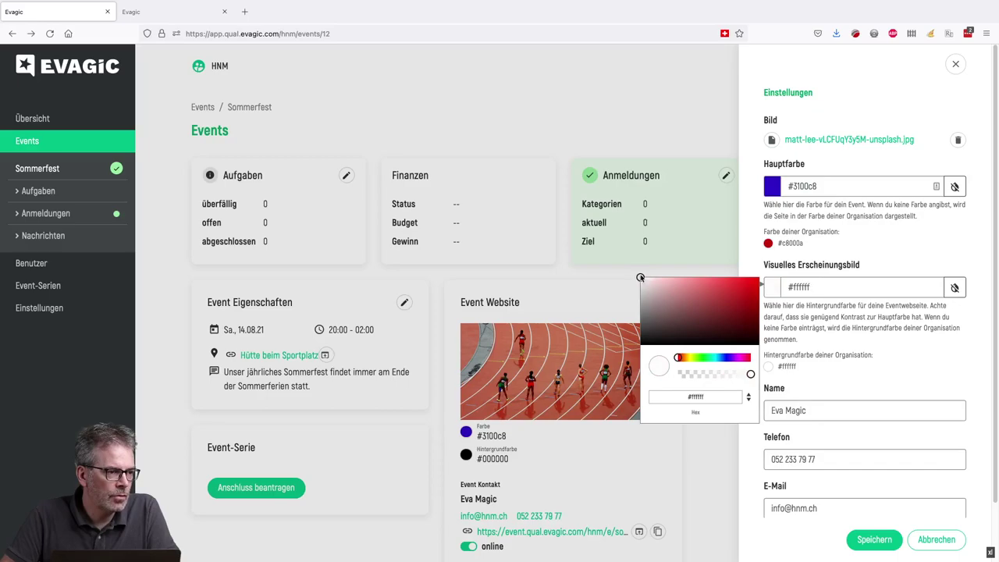
left_click(880, 327)
left_click(874, 539)
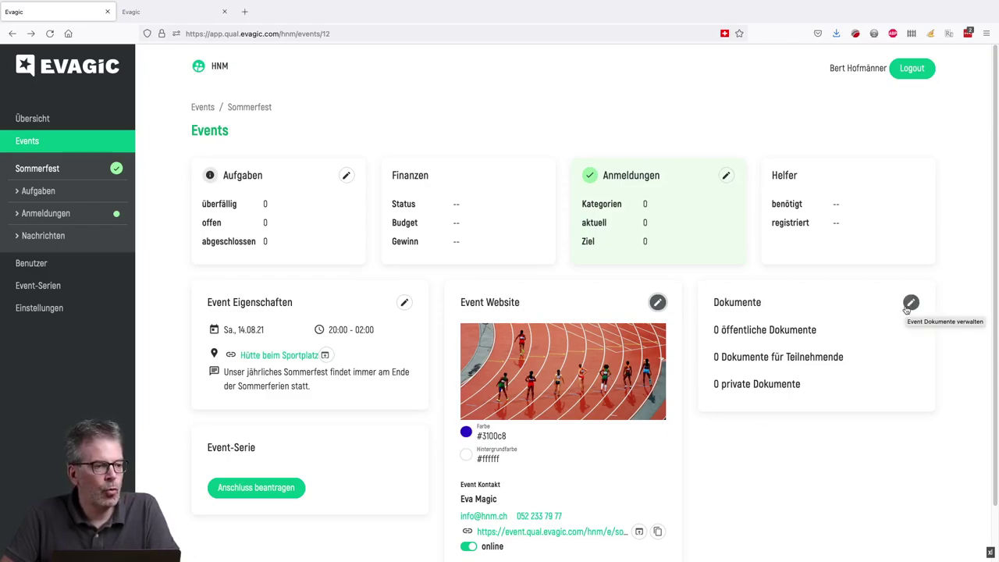
- Upload 190402_Landbote.pdf and Test PDF.pdf as public documents
left_click_drag(815, 332, 723, 331)
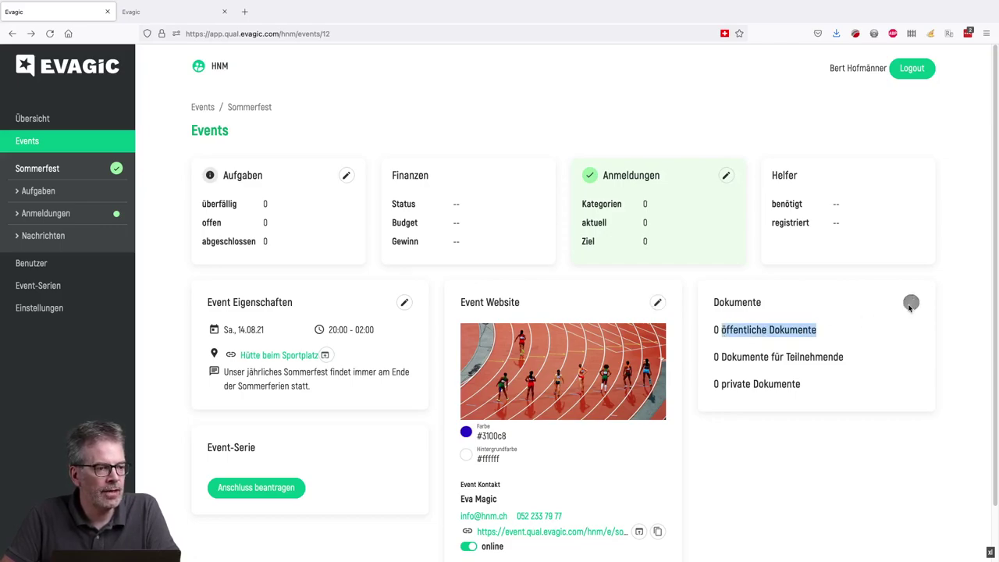
left_click(910, 302)
left_click(794, 159)
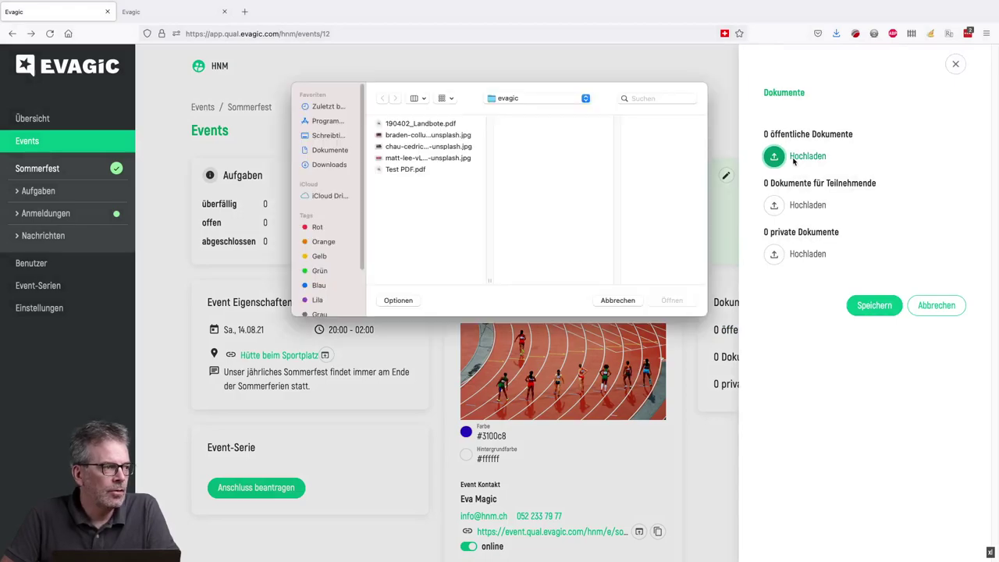
left_click(413, 169)
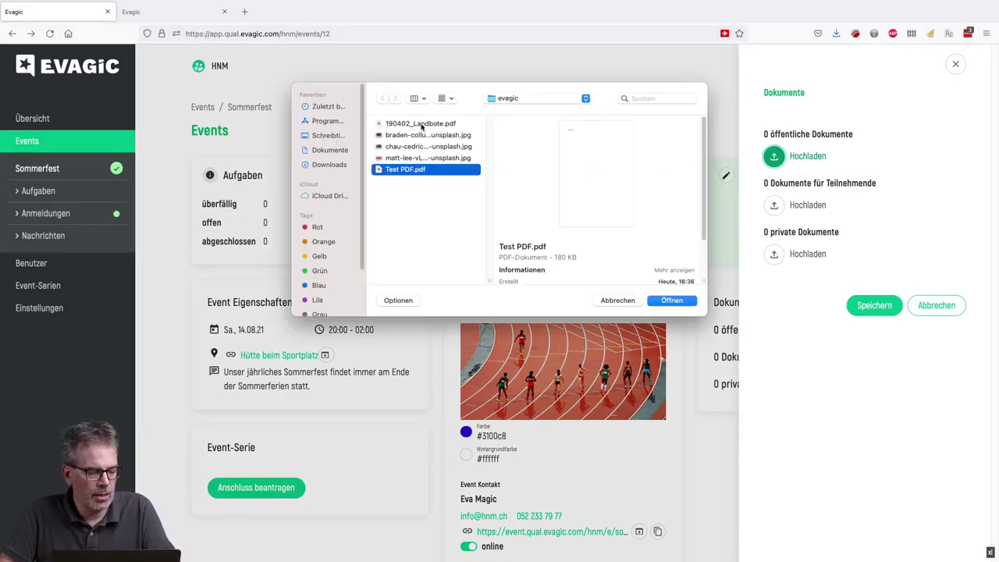
left_click(421, 125)
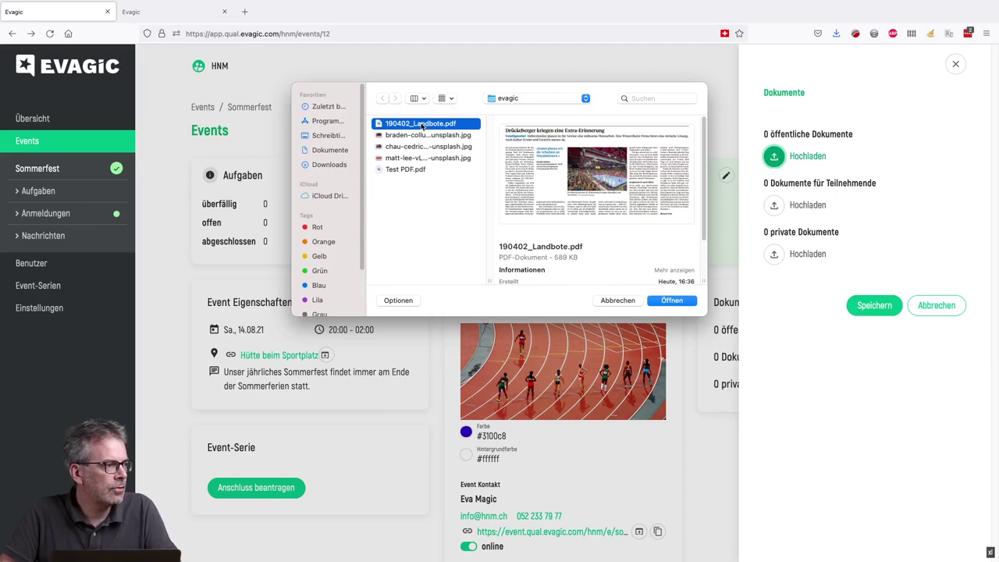
left_click(674, 300)
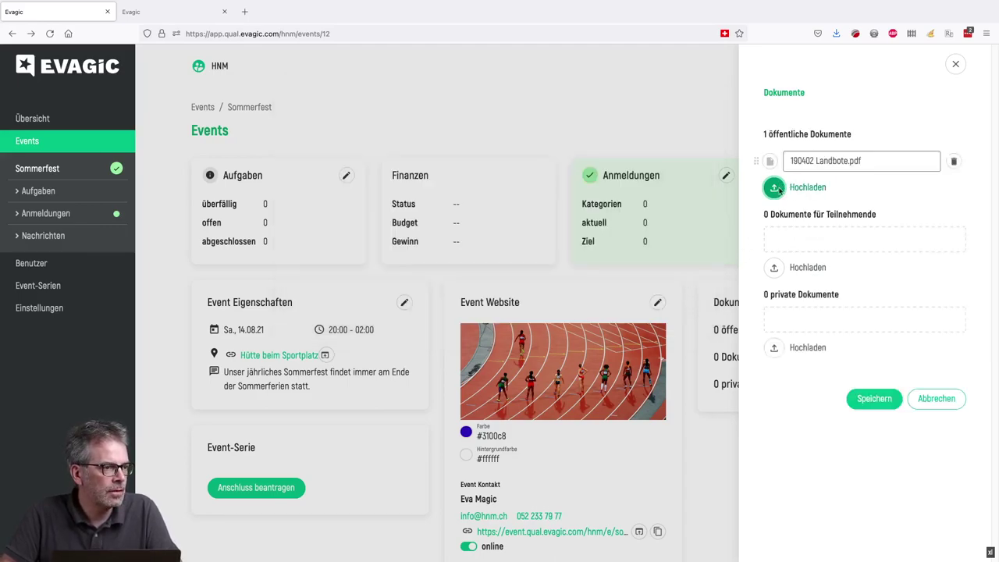
left_click(802, 189)
left_click(421, 170)
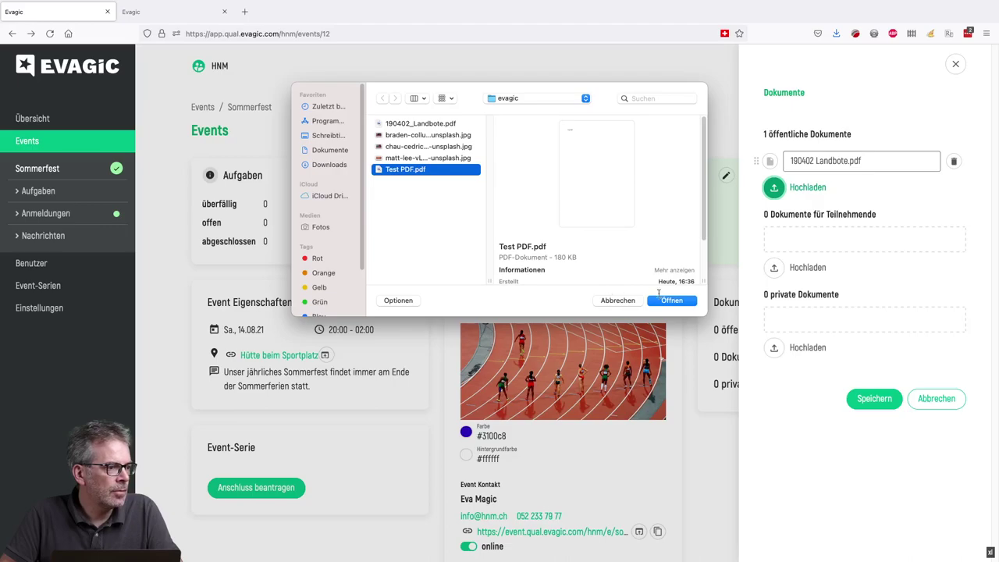
left_click(668, 300)
- Rename the documents to Landbote and Test and save them
left_click_drag(815, 156, 902, 169)
key("BackSpace")
key("BackSpace")
key("BackSpace")
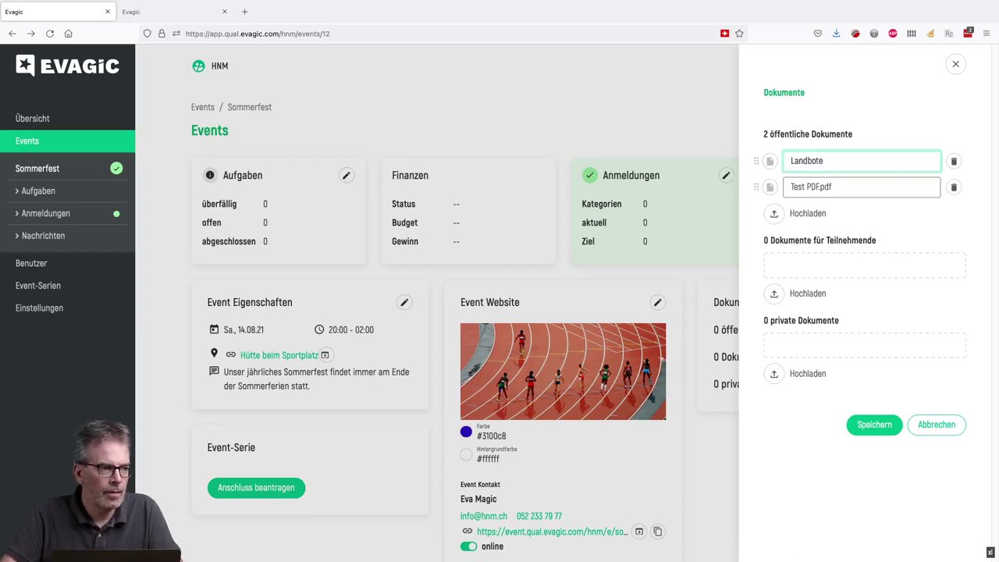
left_click_drag(808, 185, 940, 205)
key("BackSpace")
left_click(893, 421)
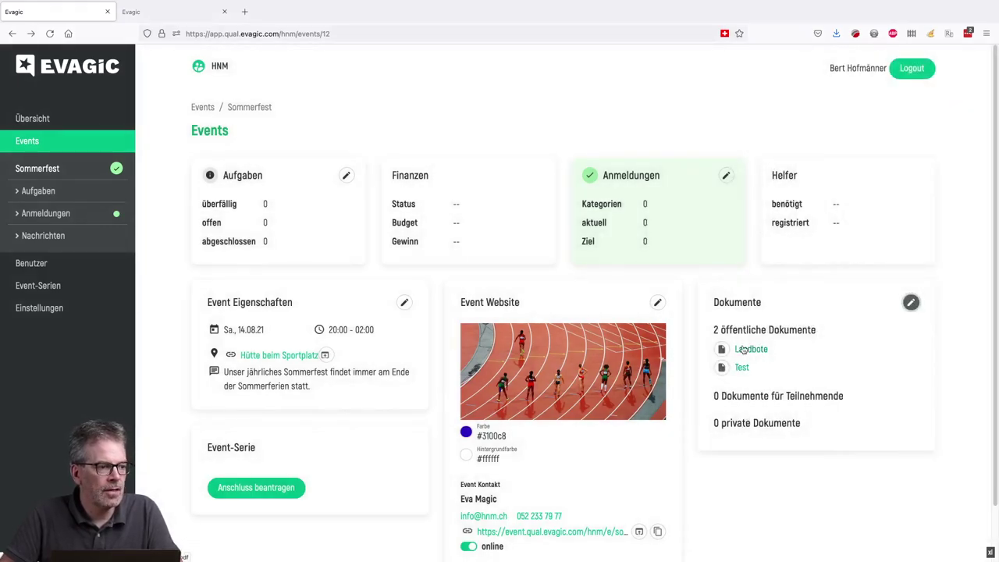
left_click(149, 14)
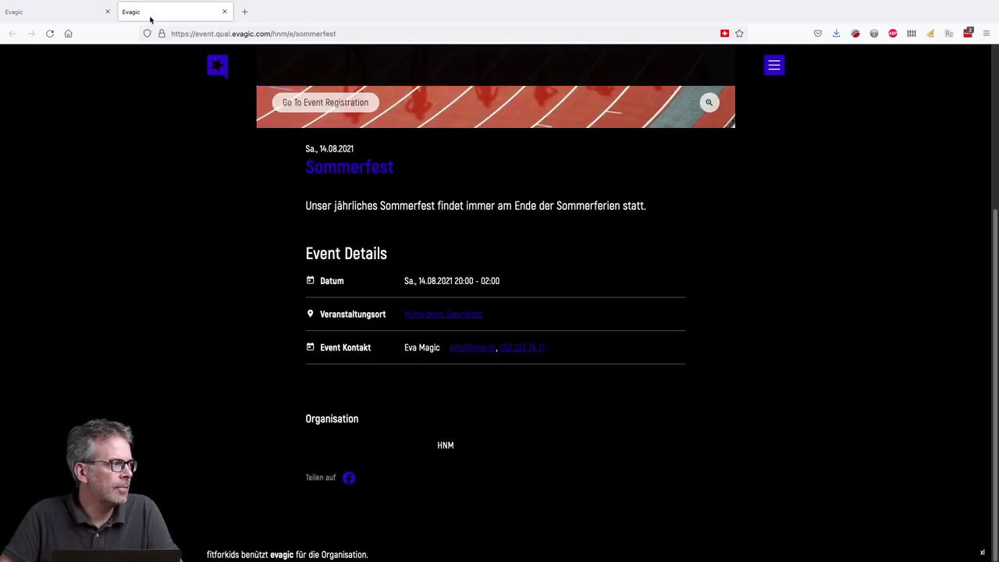
left_click(49, 34)
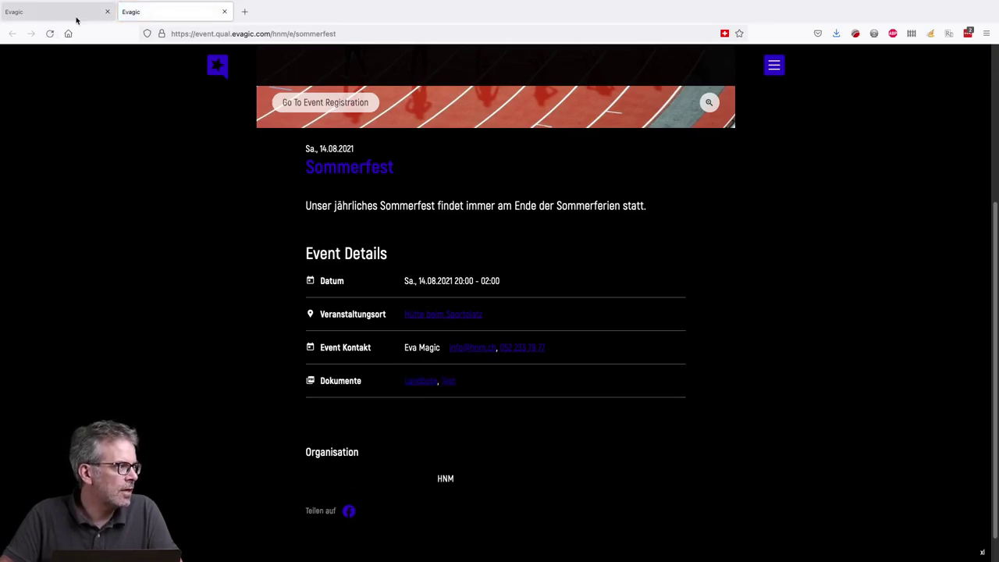
left_click(76, 15)
left_click(931, 36)
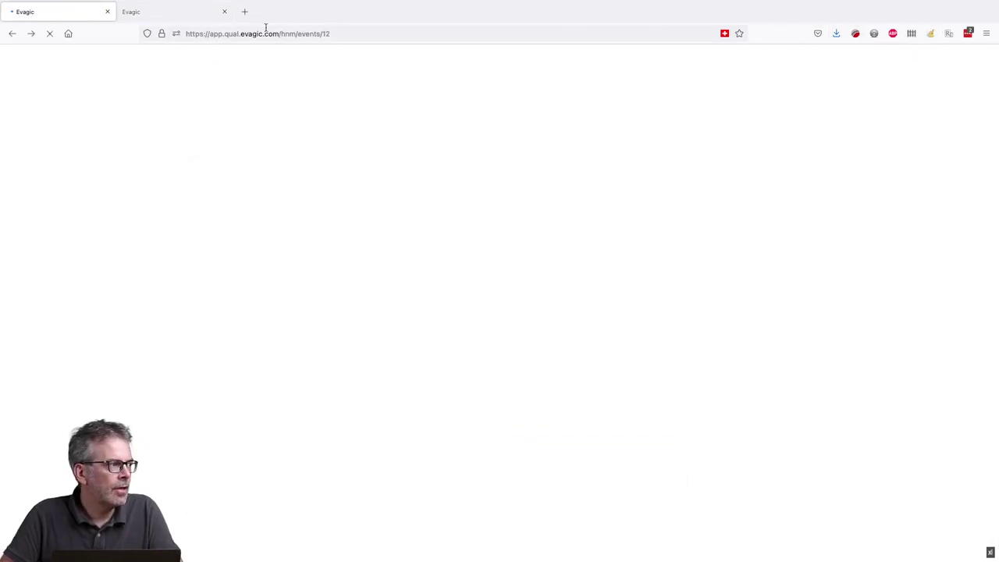
left_click(179, 13)
left_click(48, 35)
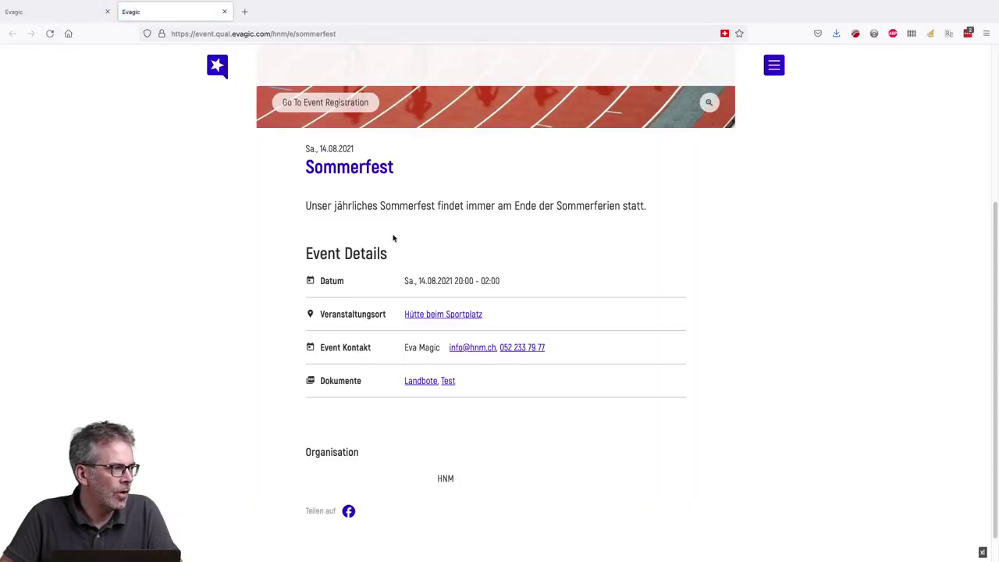
scroll(392, 236, "down", 1)
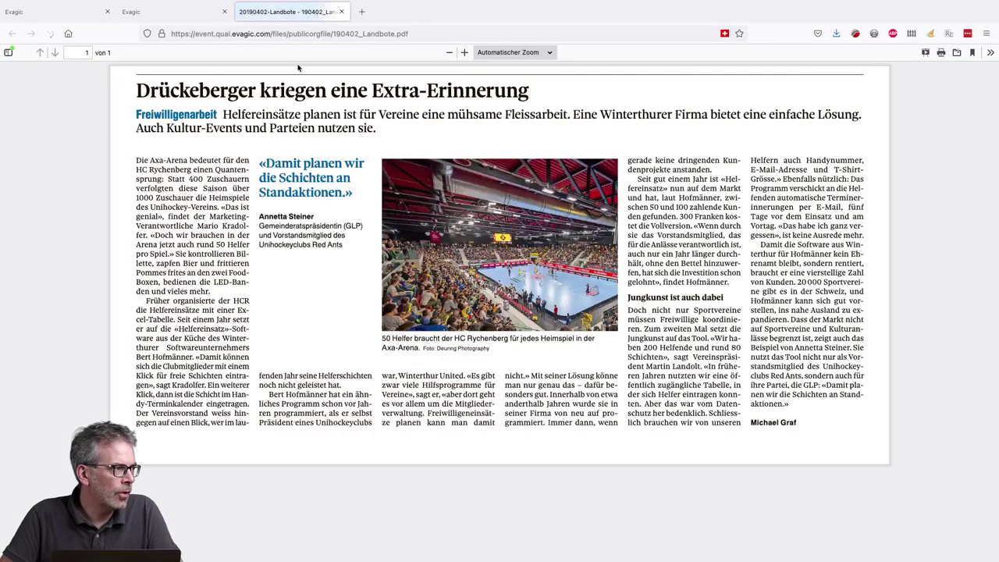
middle_click(285, 13)
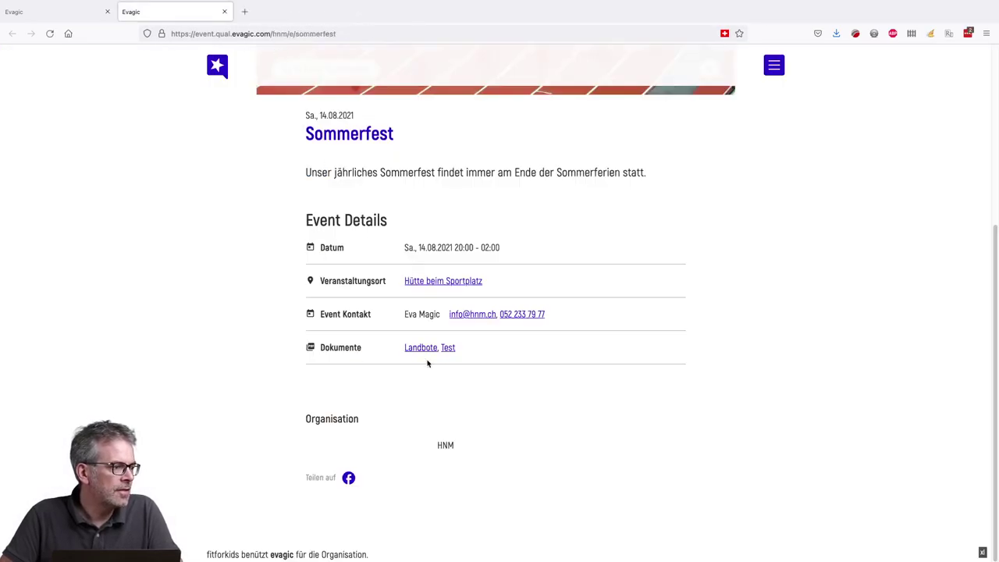
left_click(78, 13)
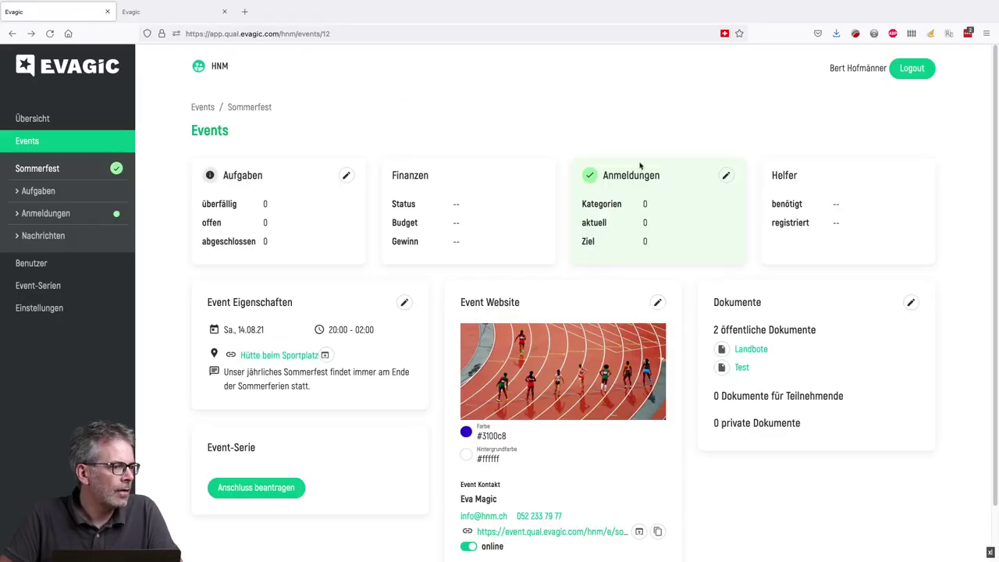
scroll(621, 335, "down", 2)
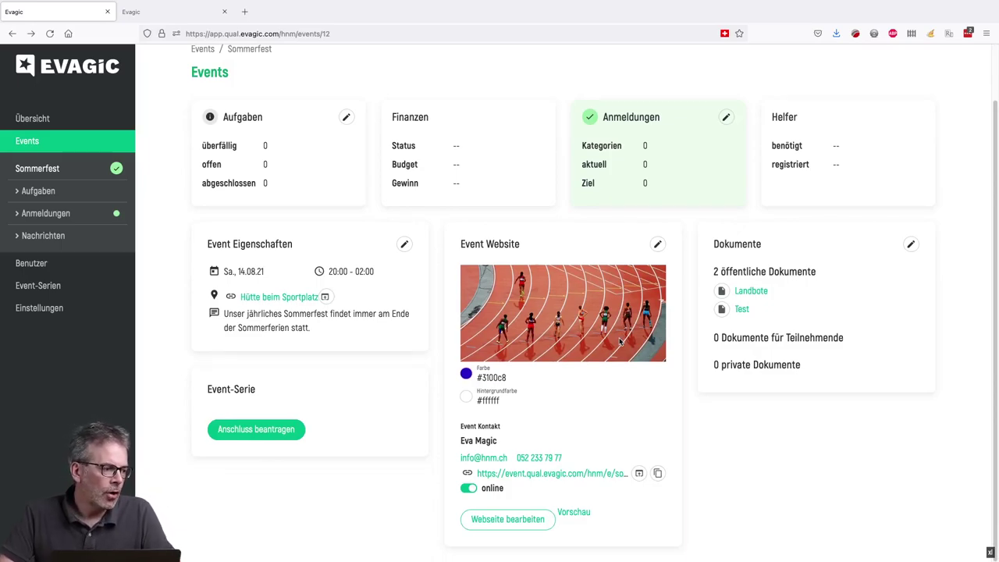
left_click(528, 520)
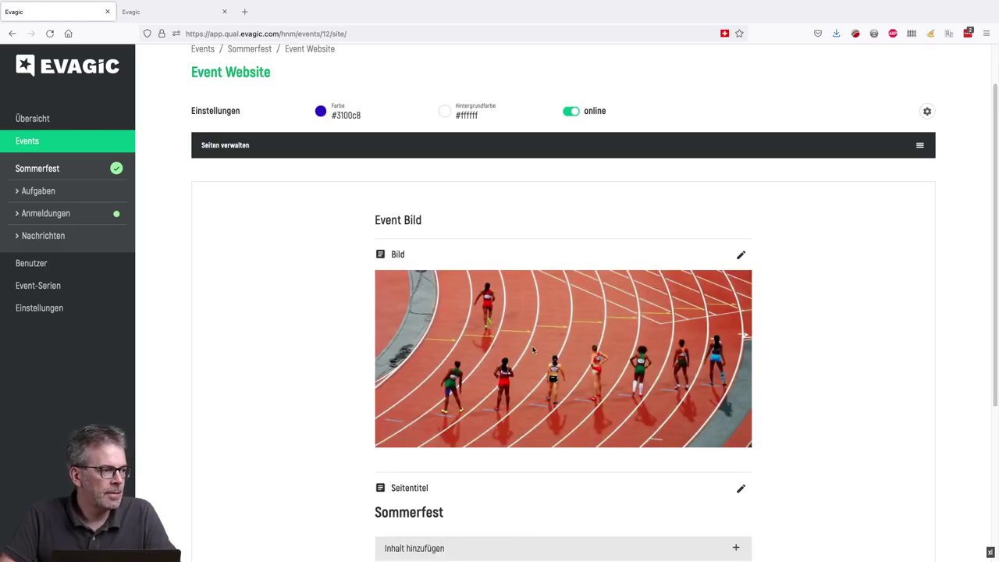
scroll(533, 350, "down", 5)
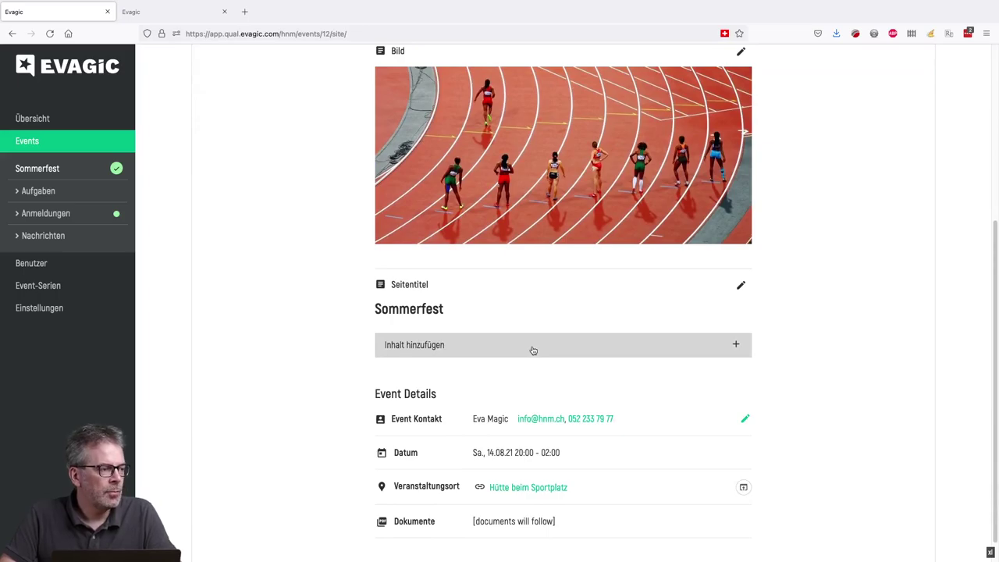
scroll(502, 318, "down", 1)
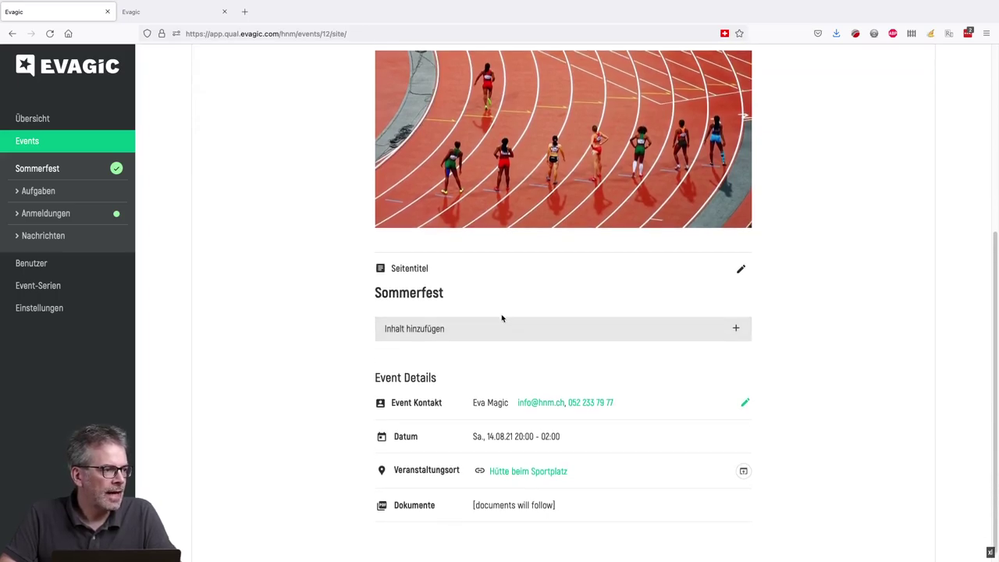
scroll(610, 319, "up", 5)
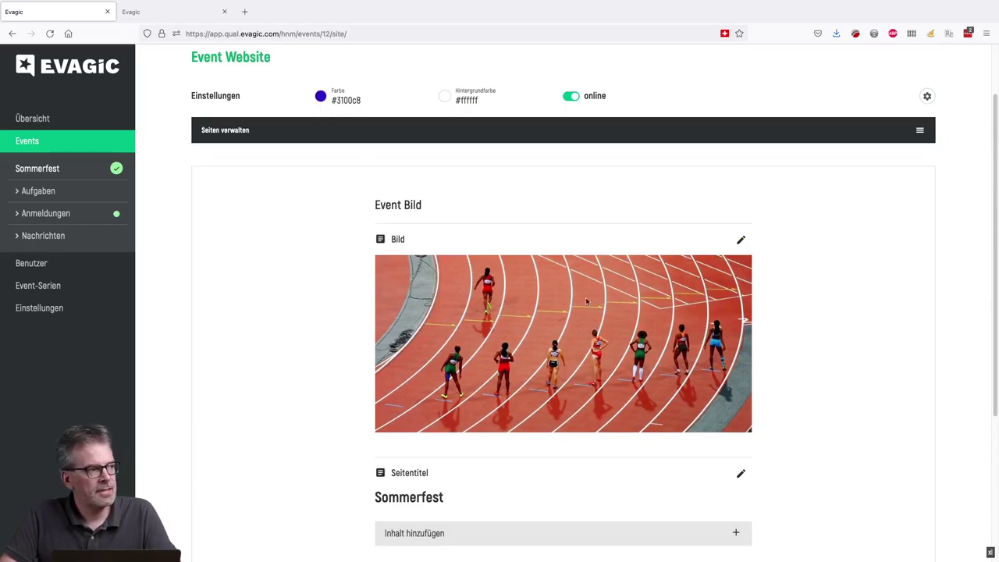
left_click(927, 96)
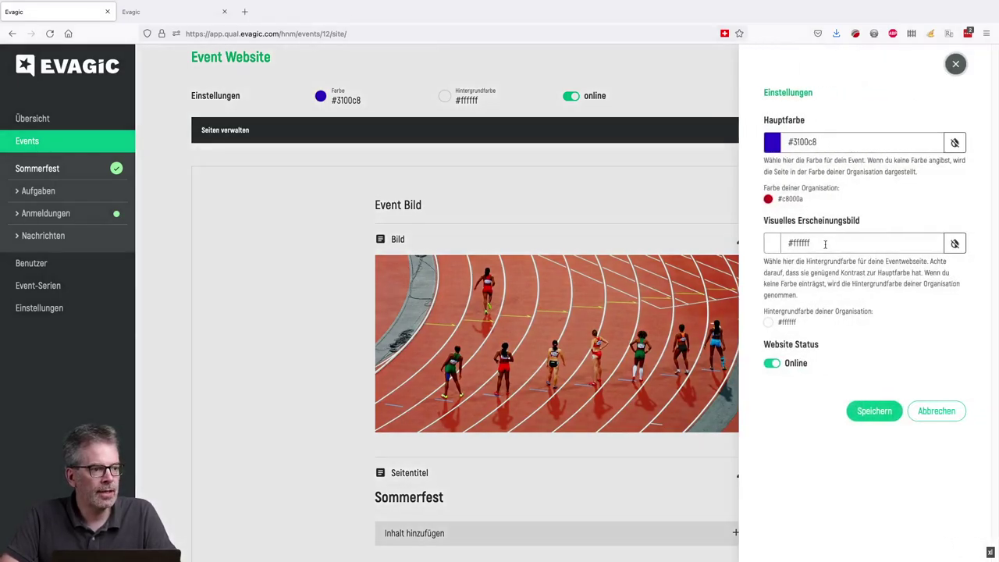
left_click(957, 64)
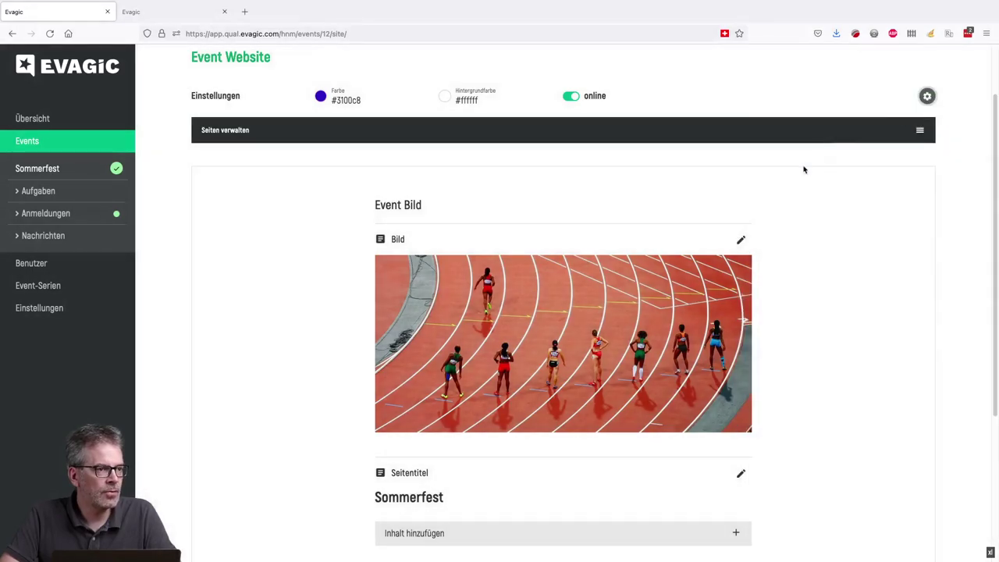
scroll(844, 212, "down", 3)
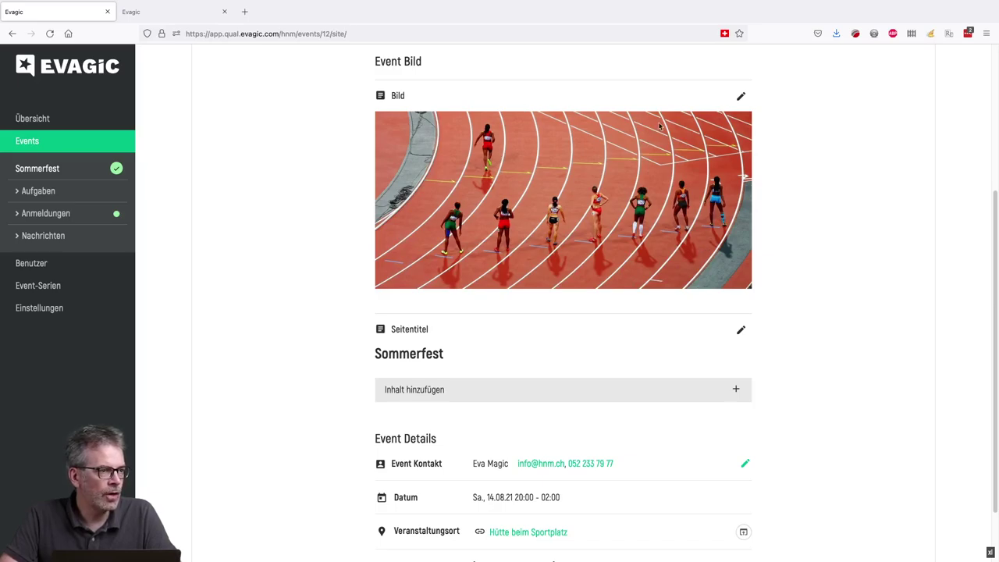
scroll(600, 170, "down", 2)
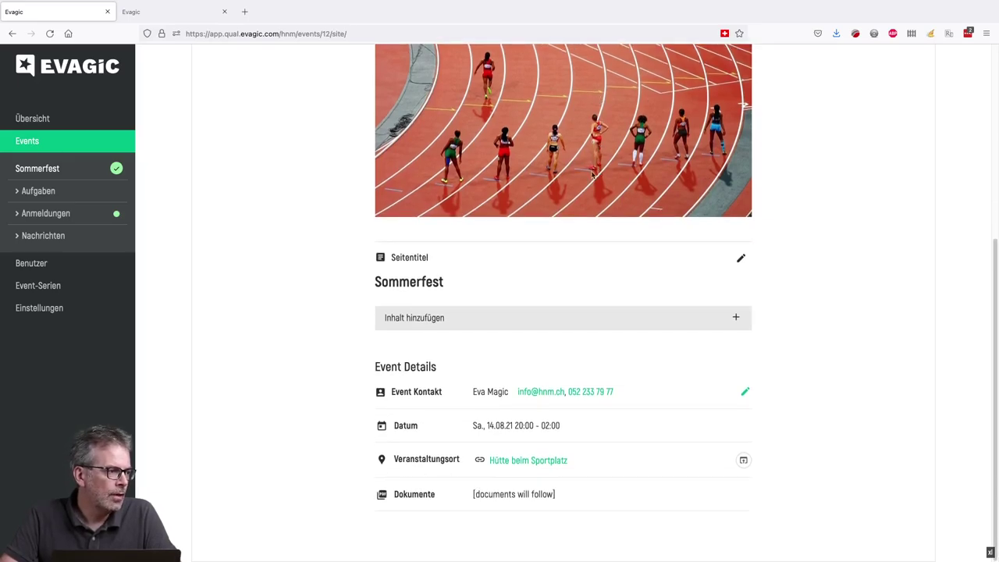
- Add a Text block "Unser Sommerfest machen wir alle Jahre wieder. Kommt und habt es lustig mit" with Sommerfest bold
left_click(411, 320)
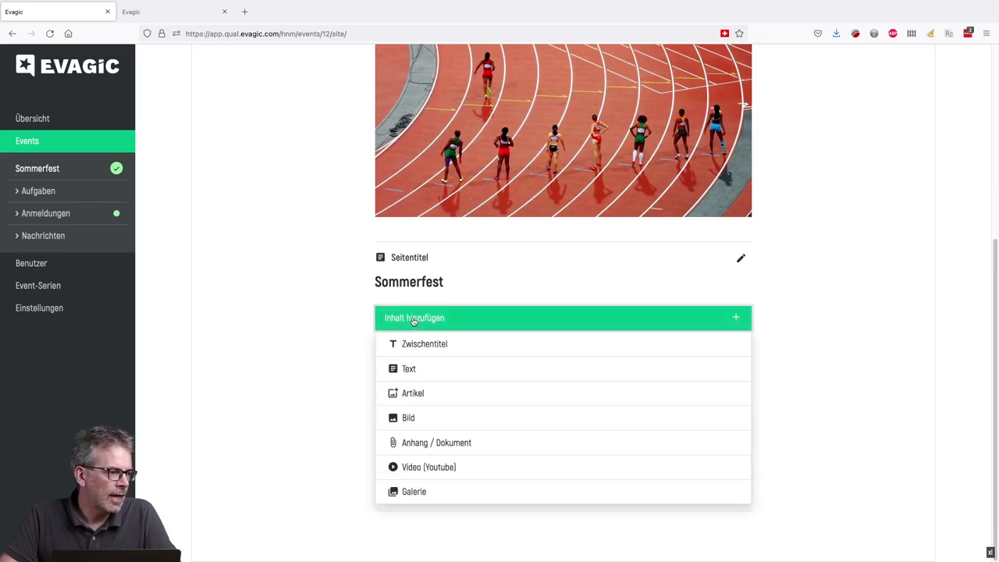
left_click(409, 369)
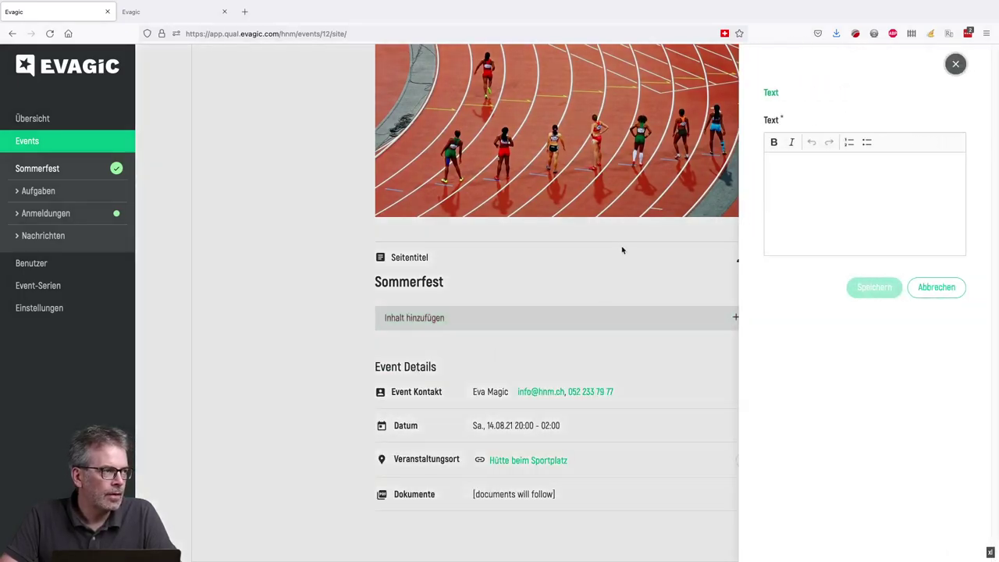
left_click(802, 188)
type("U")
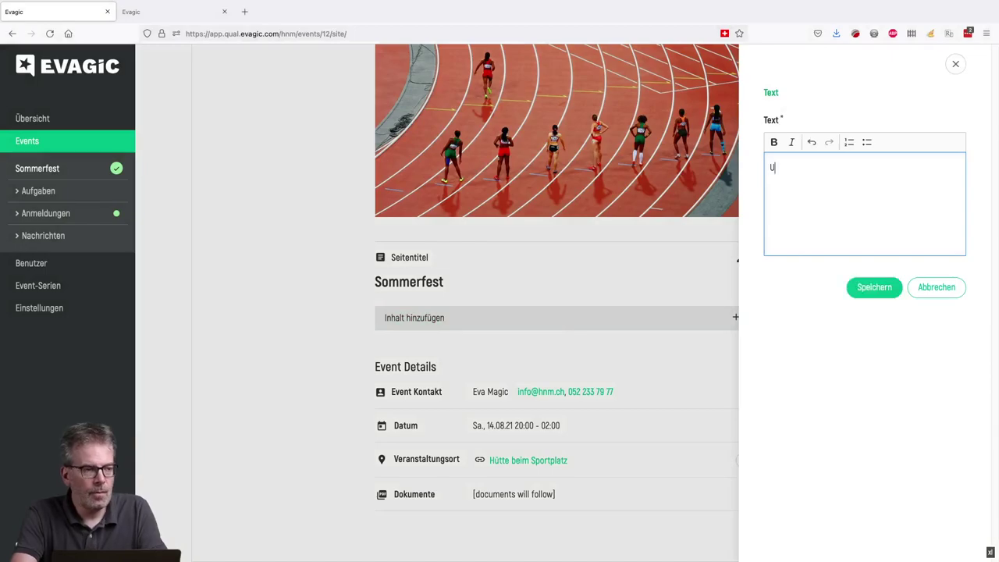
type("nser Sommerfest machen wir alle Jahre wi")
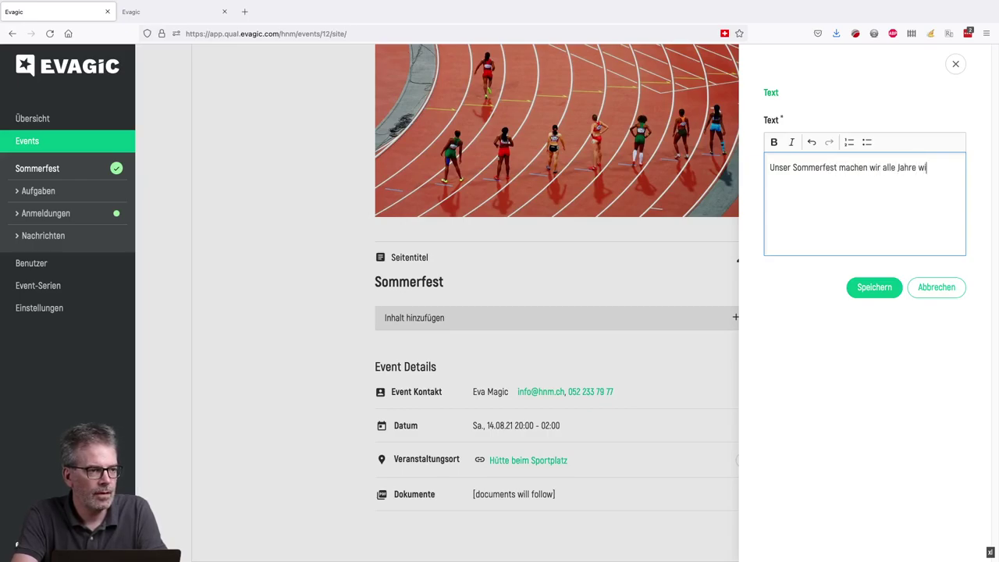
type("eder. Komm")
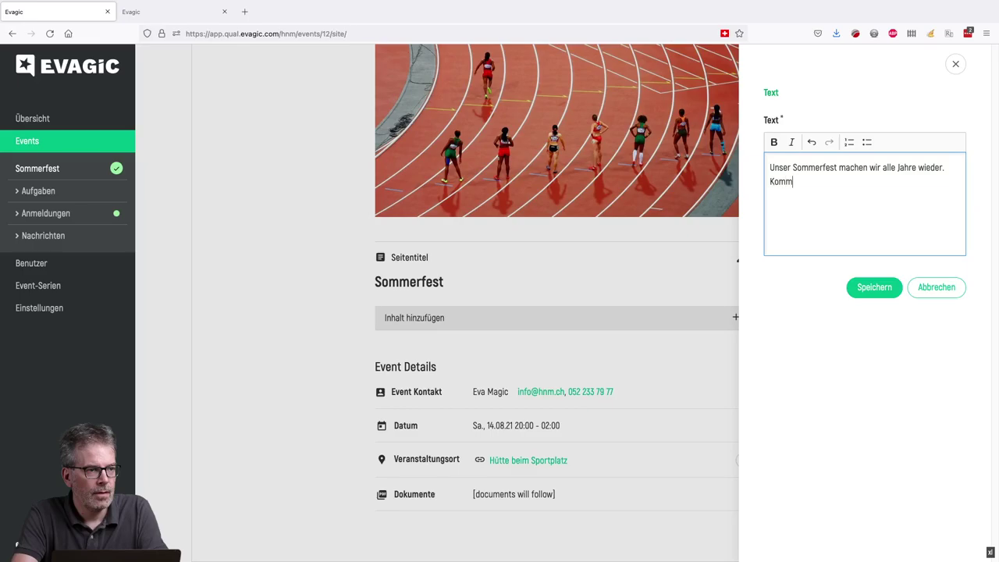
type("t und habt es lustig mit uns.")
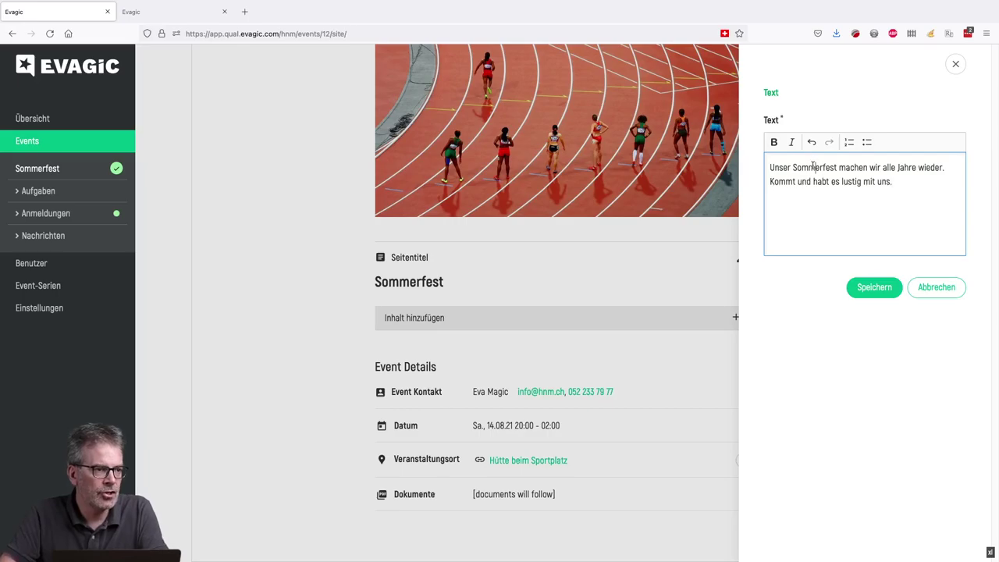
double_click(813, 167)
left_click(773, 141)
left_click(874, 288)
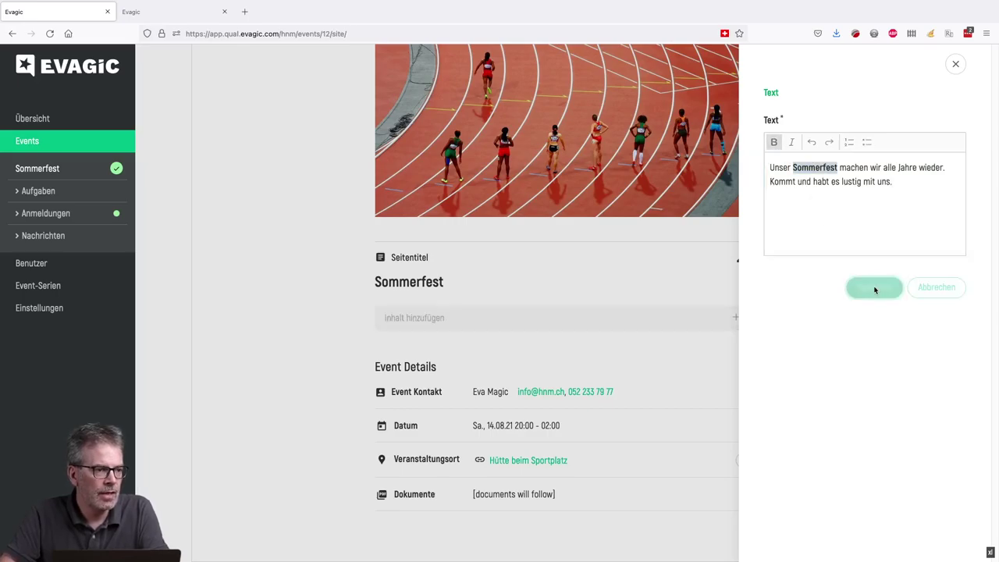
scroll(789, 319, "down", 2)
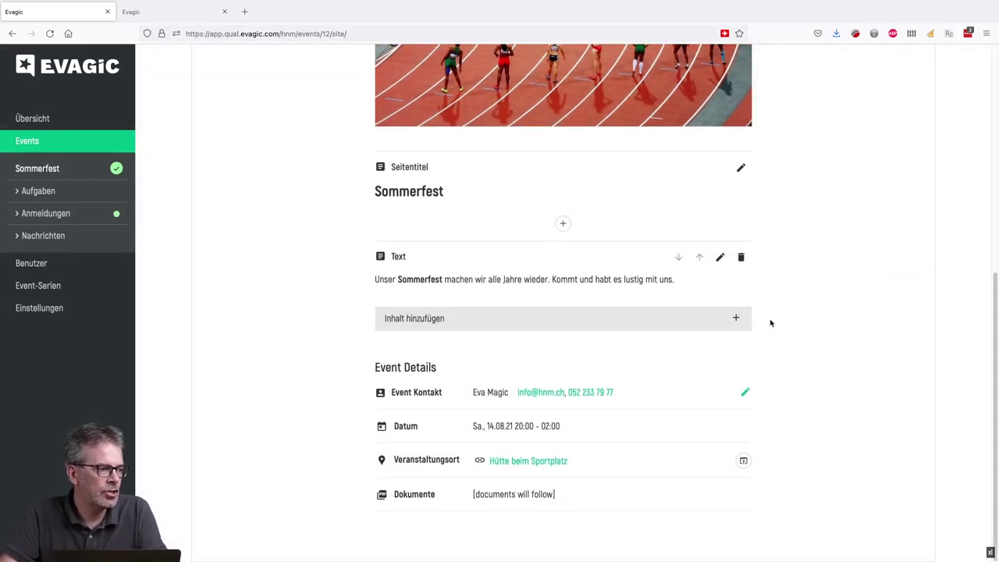
- Add a Zwischentitel block reading "100 Jahre Jubiläum"
left_click(575, 325)
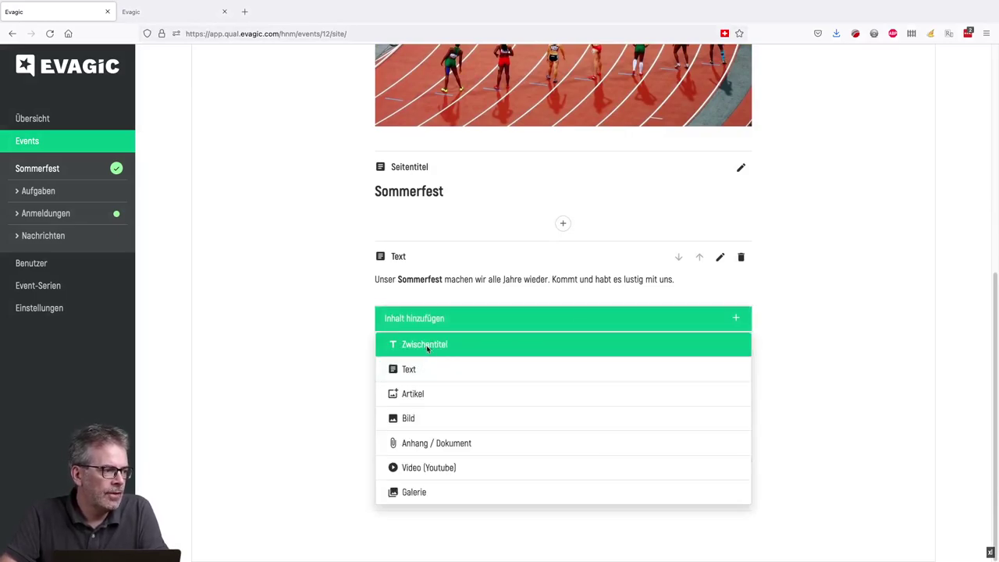
left_click(427, 346)
left_click(778, 142)
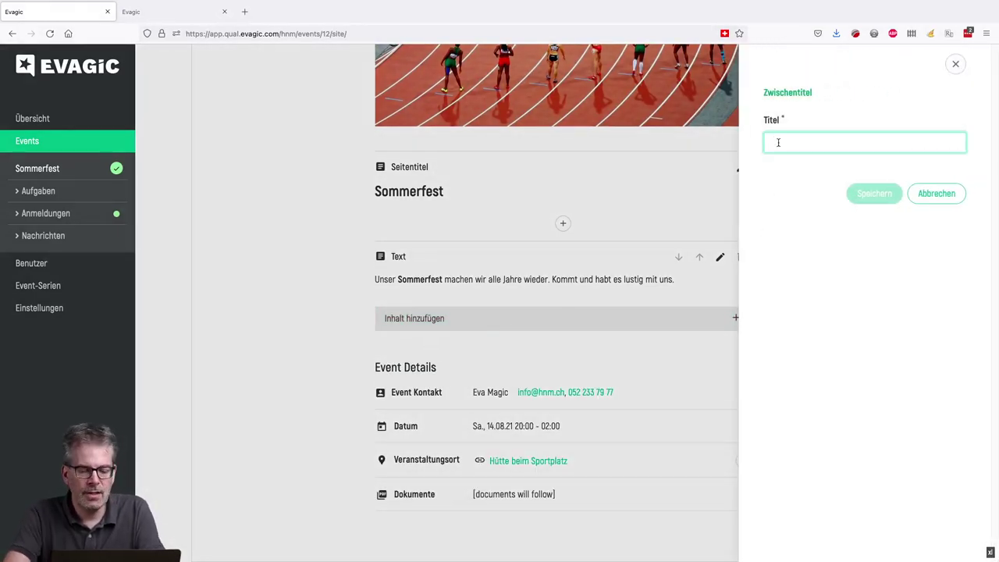
type("100 Jahre Jubiläum")
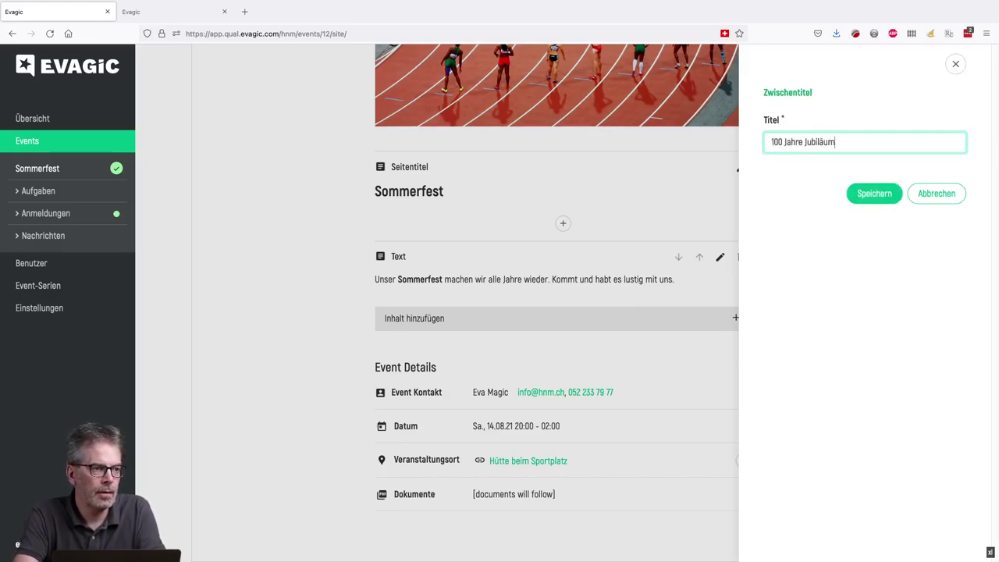
left_click(887, 193)
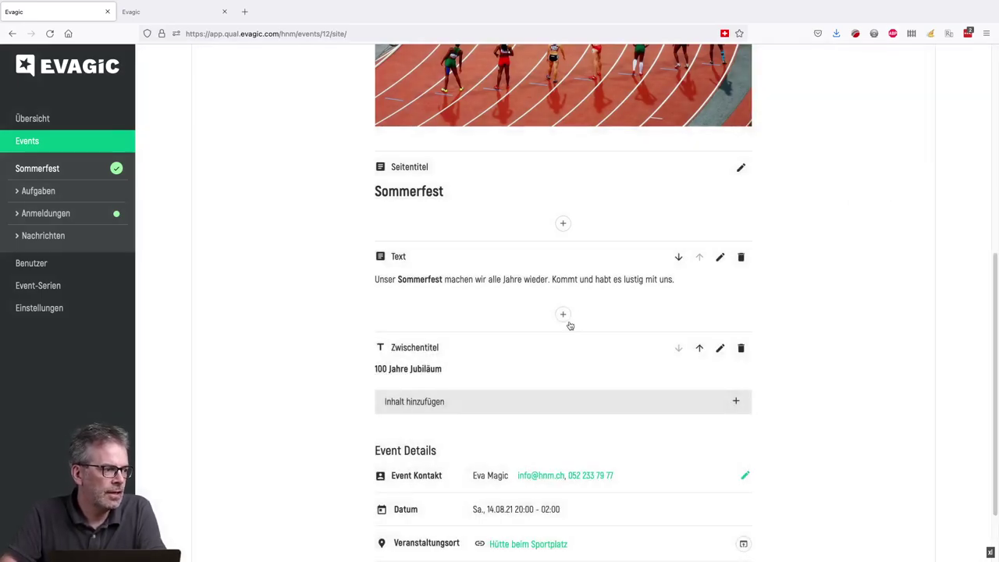
scroll(573, 320, "down", 2)
- Add a Bild block with the chau-cedric starting-blocks photo captioned "schon vor 100 Jahren waren wir aktiv"
left_click(473, 324)
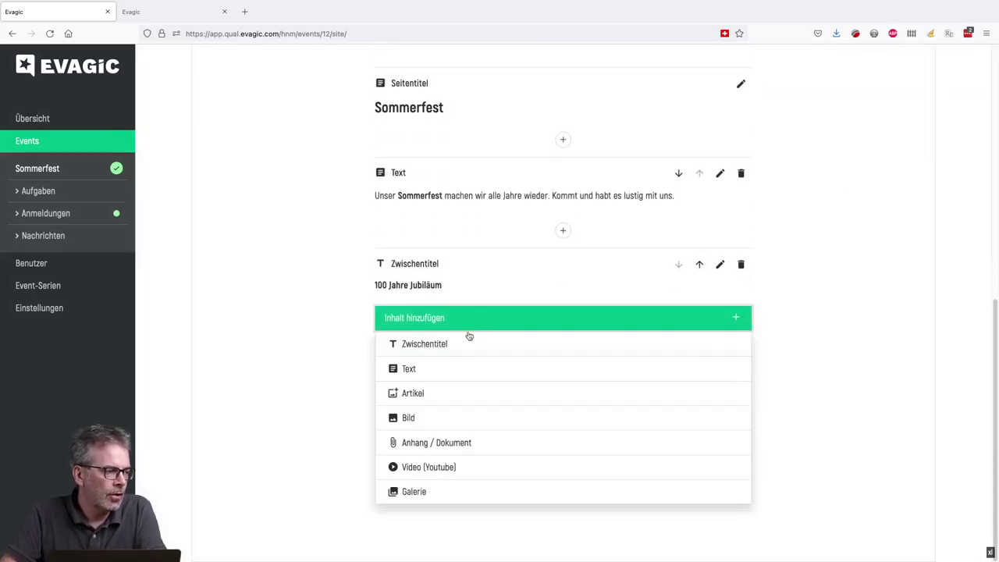
left_click(421, 419)
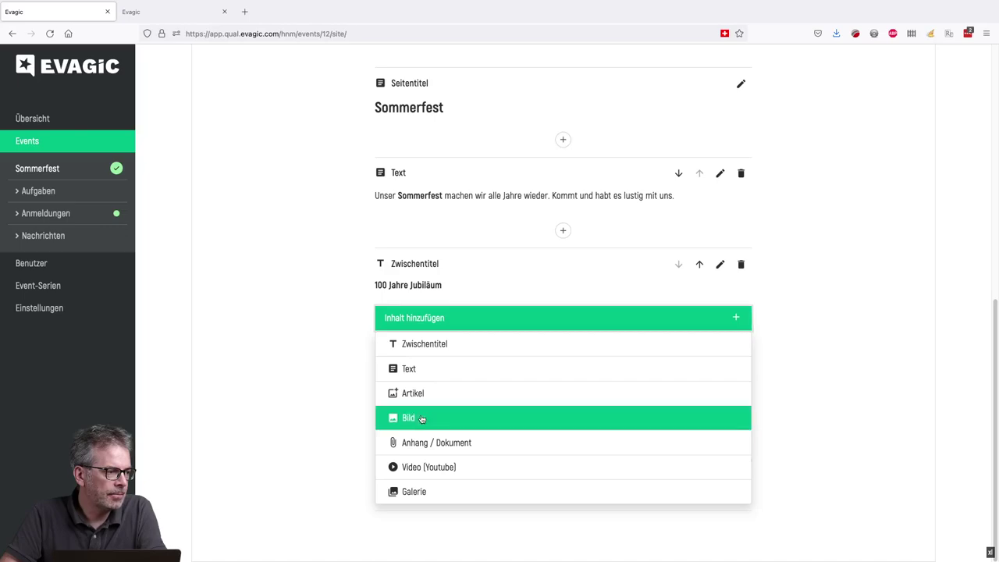
left_click(802, 152)
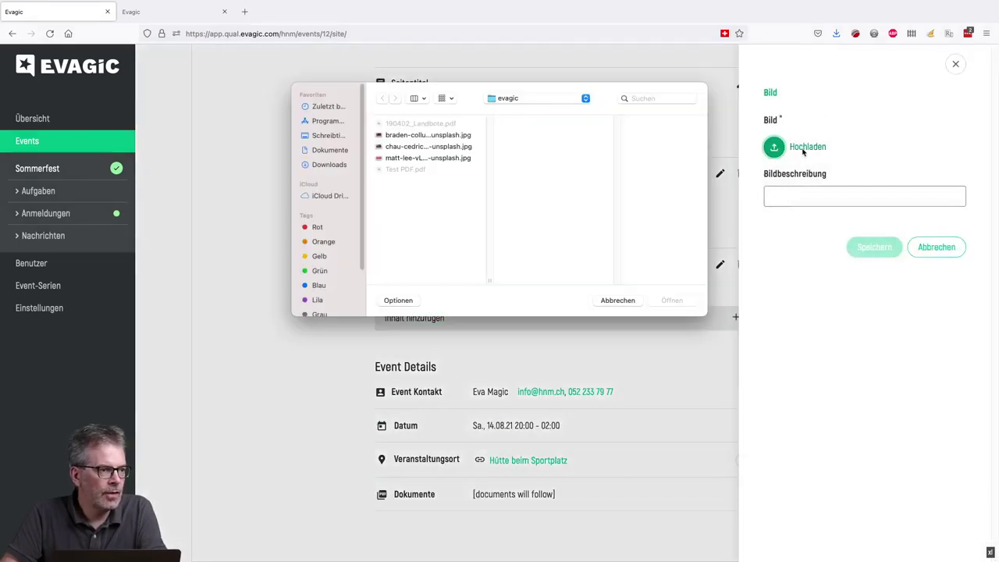
left_click(439, 148)
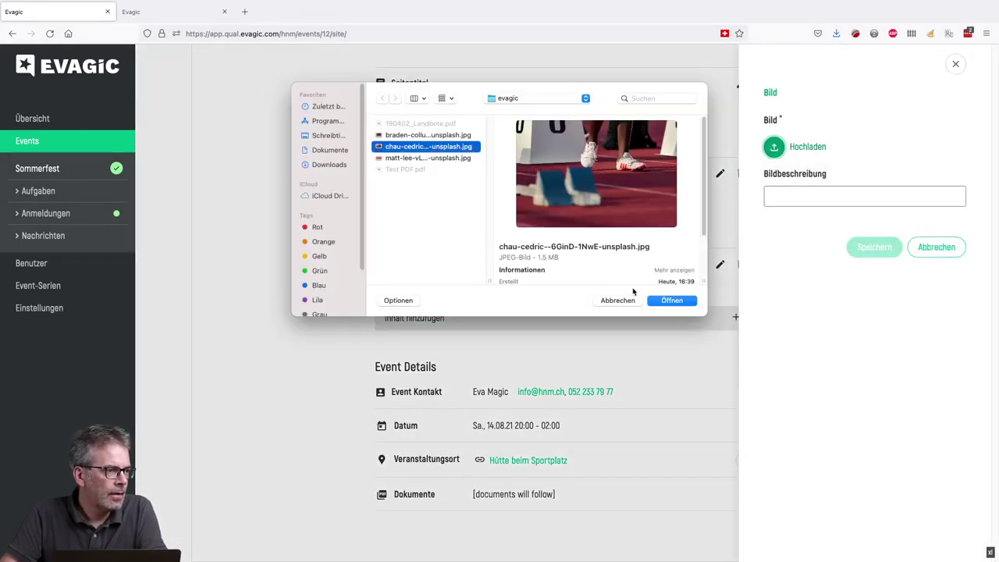
left_click(664, 306)
left_click(812, 187)
type("schon vor 100 Jahren waren wir aktiv")
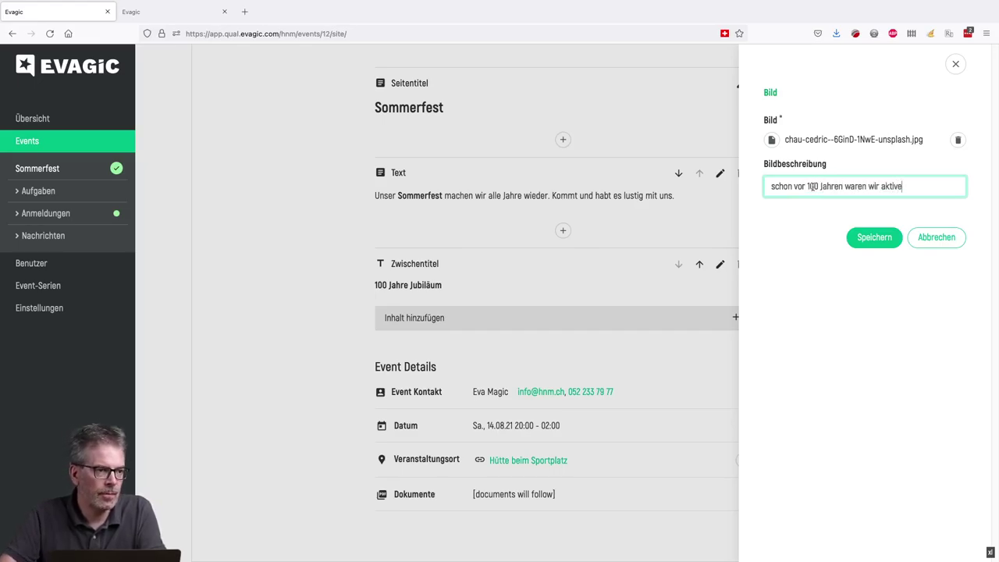
left_click(875, 238)
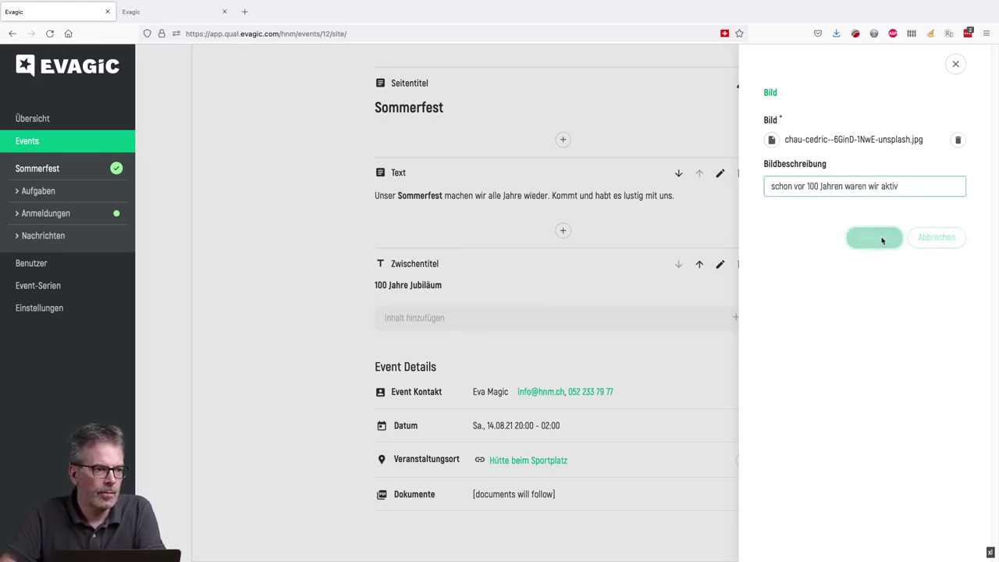
- Move the image block above the 100 Jahre Jubiläum subheading
scroll(591, 312, "down", 5)
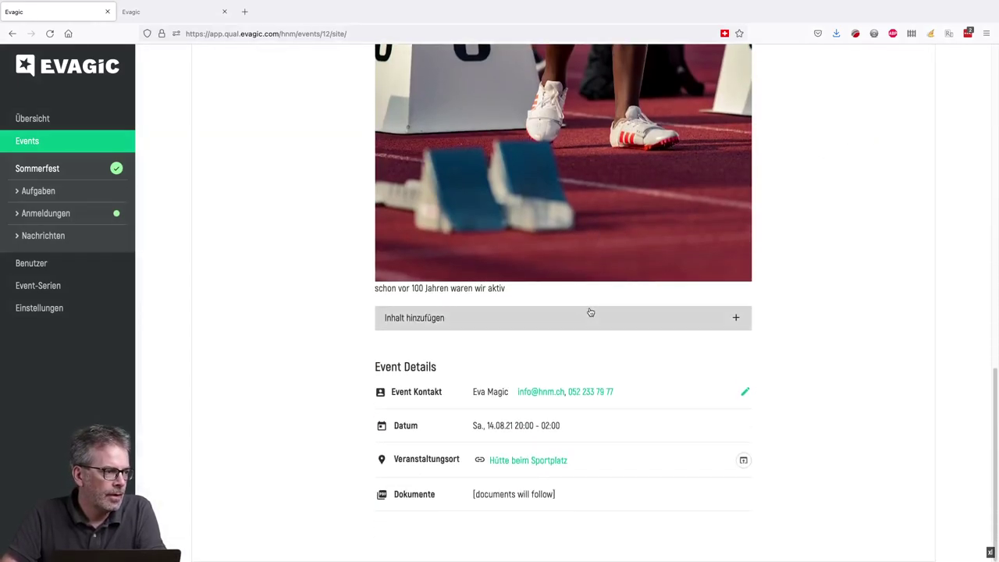
scroll(591, 312, "up", 1)
scroll(591, 312, "up", 3)
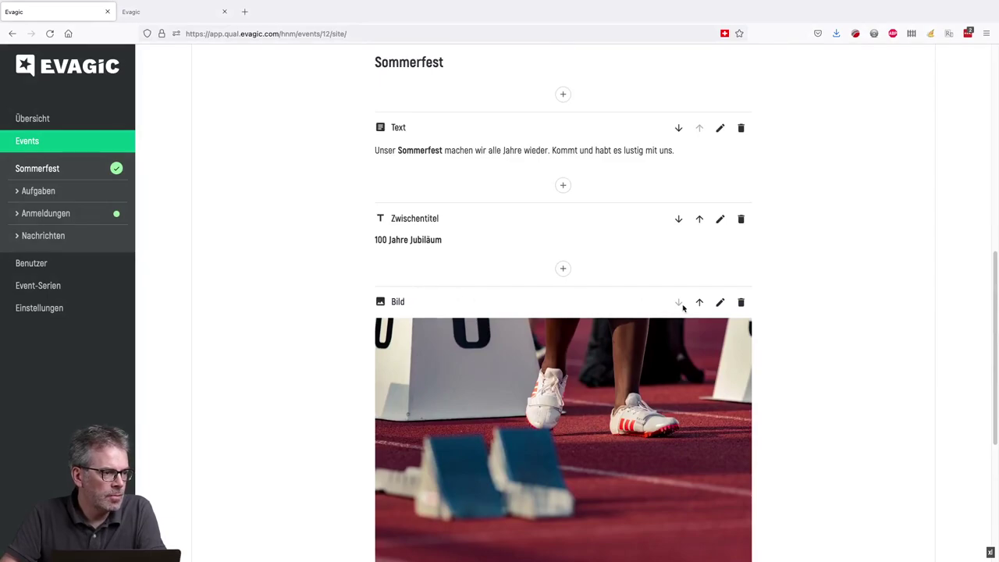
left_click(700, 303)
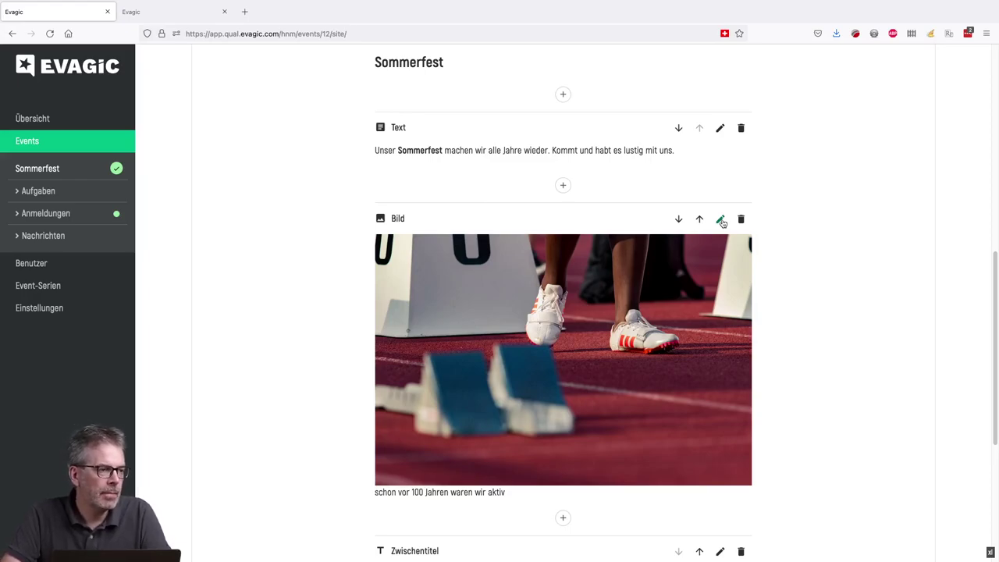
scroll(722, 223, "down", 5)
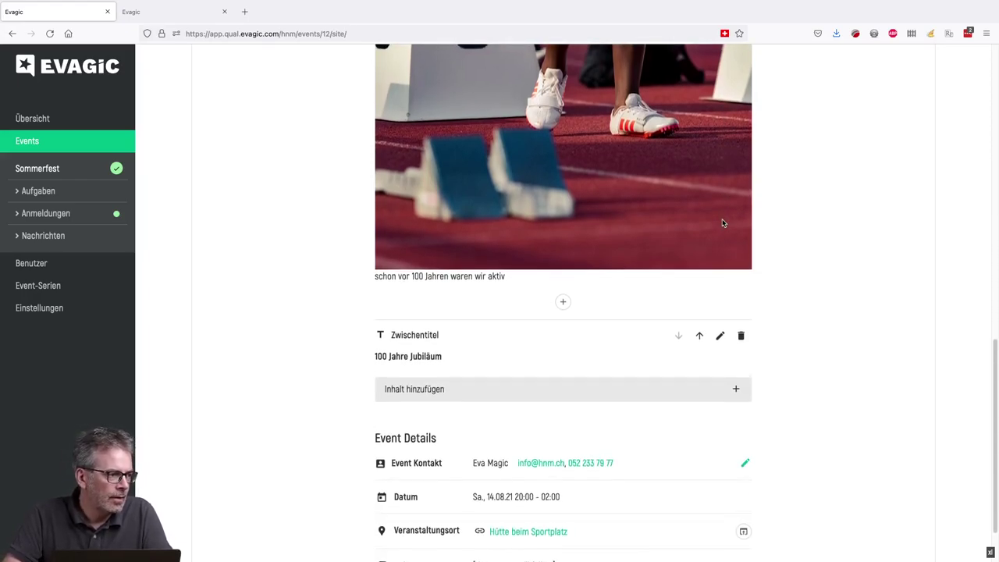
scroll(722, 223, "down", 2)
- Add a Text block reading 'Dieses Jahr feiern wir einen Runden Geburtstag!' below the 100 Jahre Jubiläum subheading
left_click(546, 323)
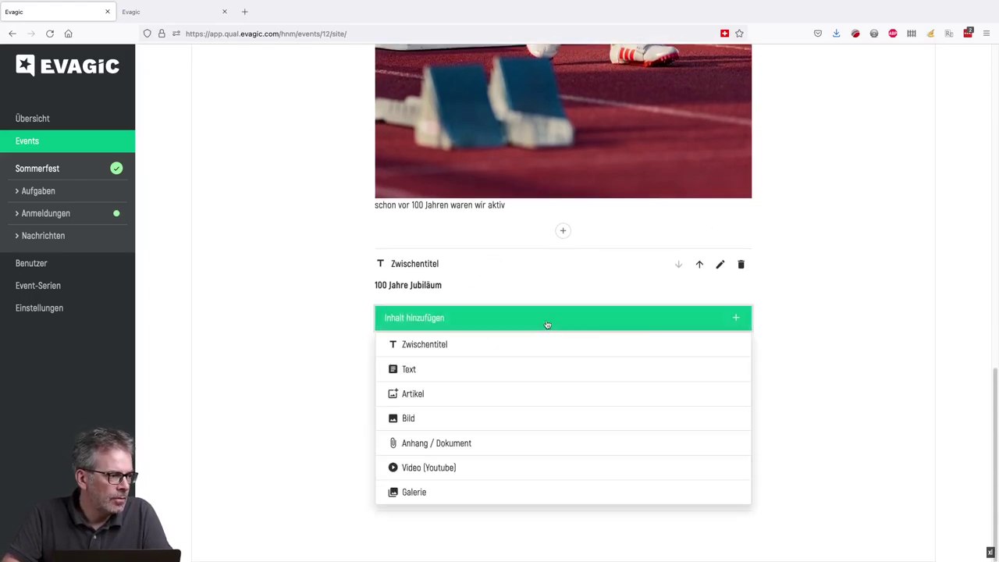
left_click(422, 380)
left_click(795, 198)
type("Dieses Jahr feiern ")
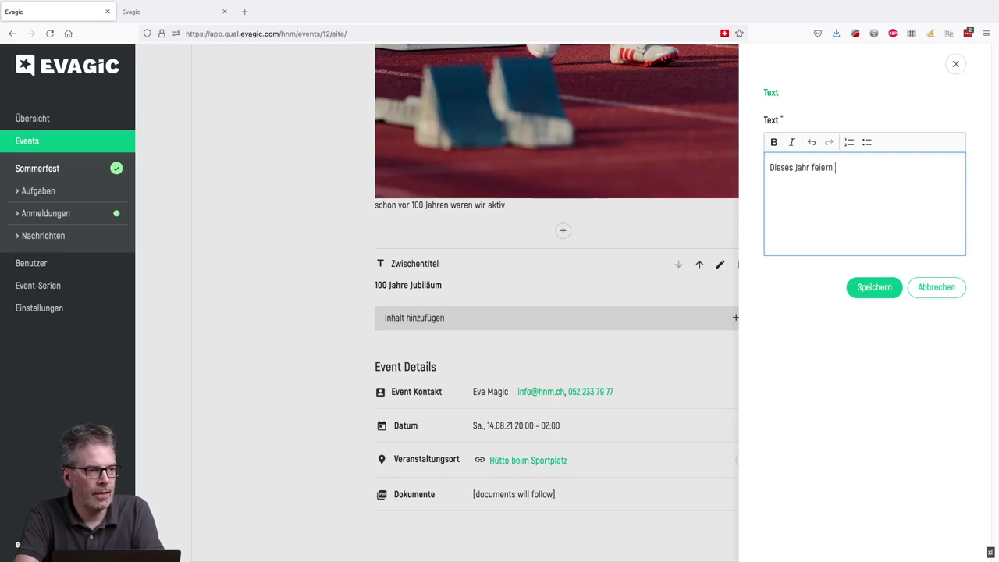
type("wir einen Runden gebur")
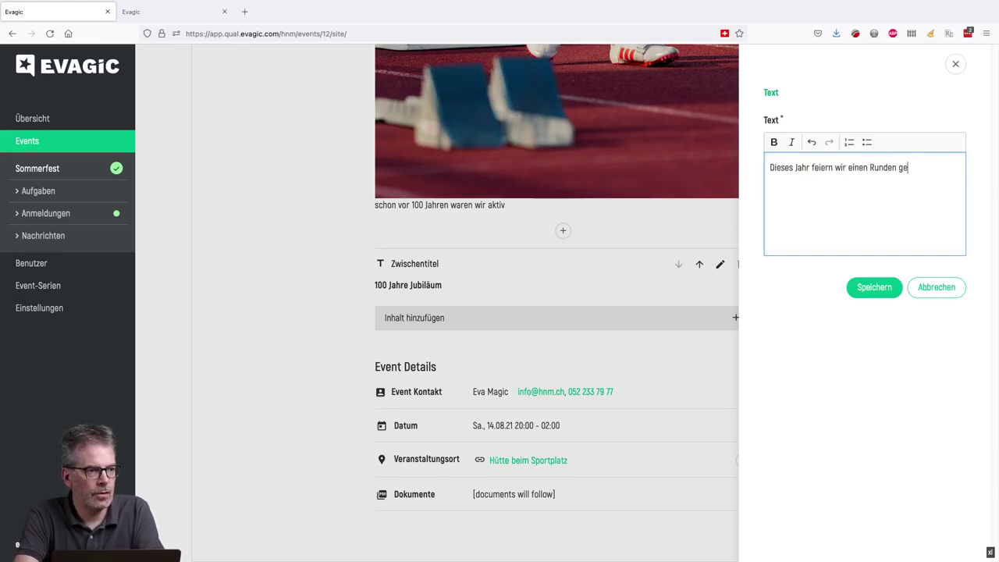
key("BackSpace")
key("BackSpace")
key("BackSpace")
type("Geburtstag")
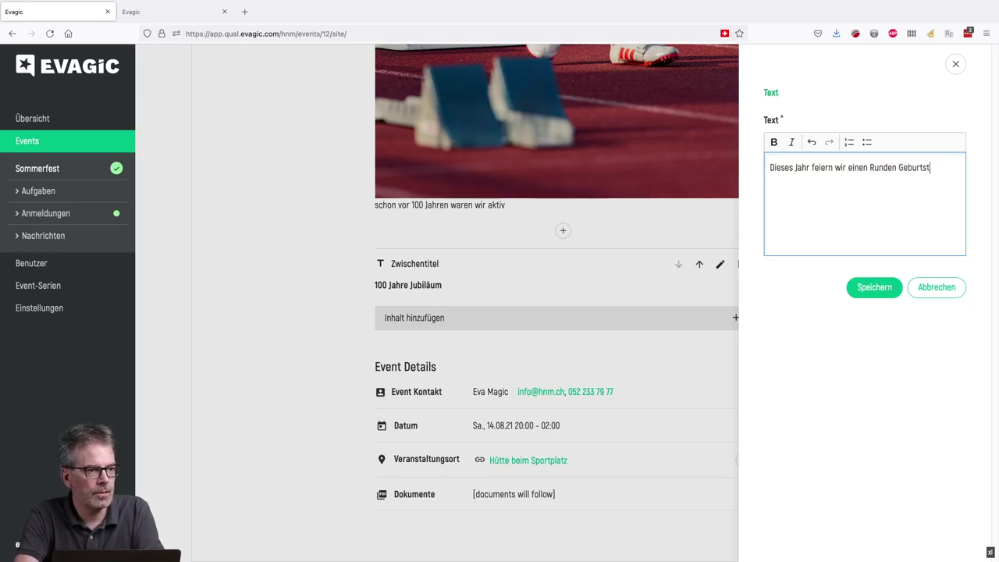
left_click(873, 287)
scroll(566, 373, "down", 2)
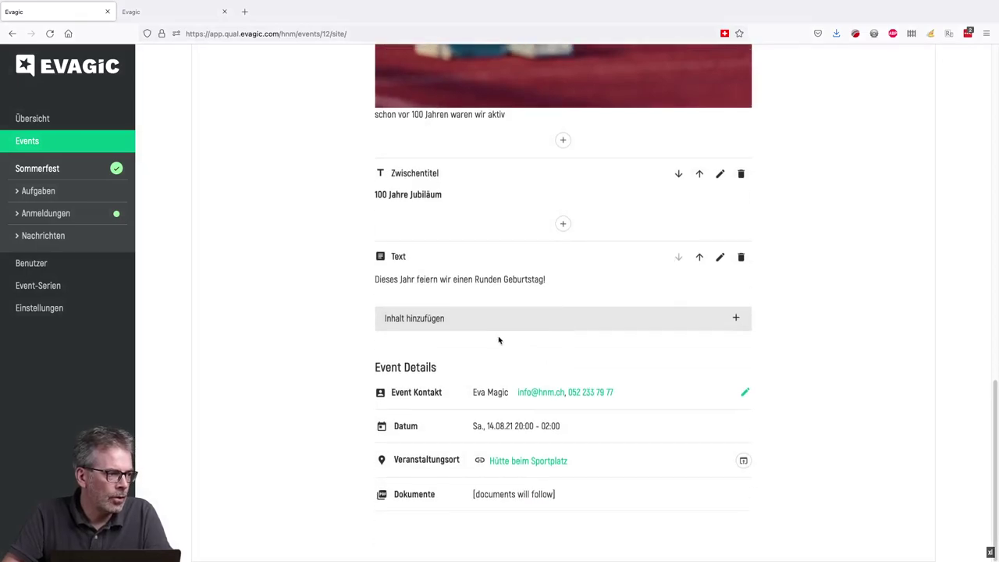
left_click(473, 322)
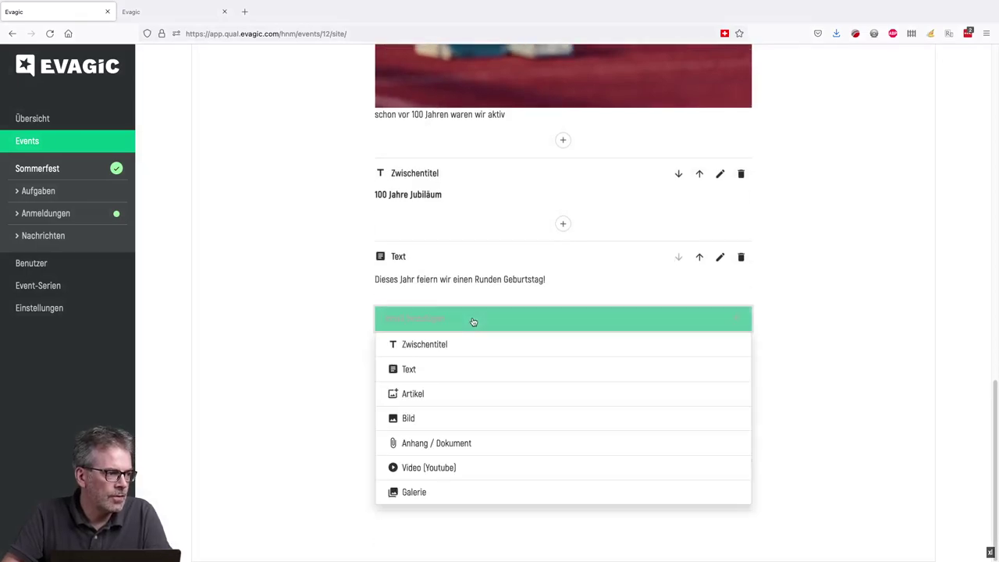
- Add an Artikel block titled 'Bild und Text' using the sprinter-on-the-track photo as its image
left_click(420, 399)
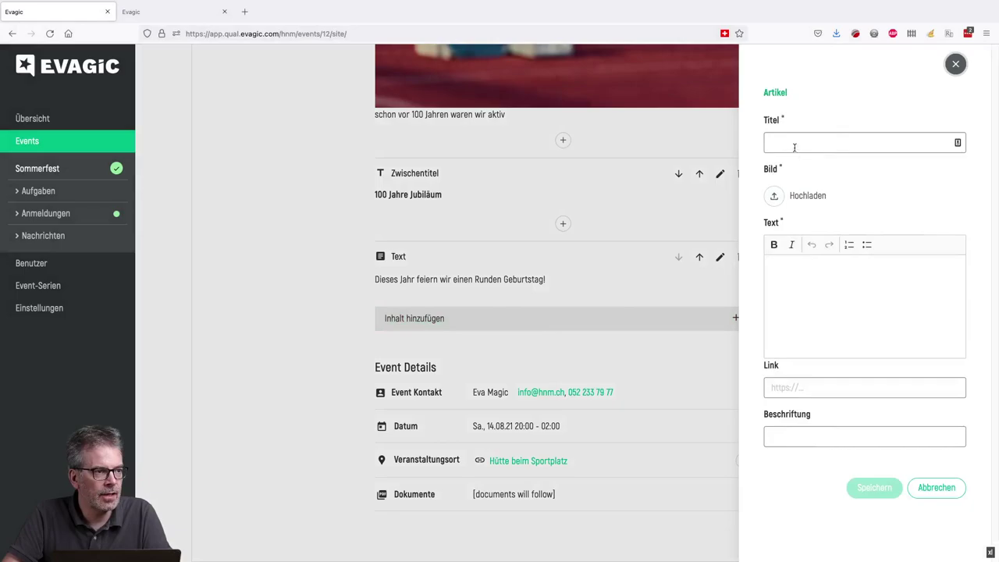
left_click(794, 143)
type("Bild und Text")
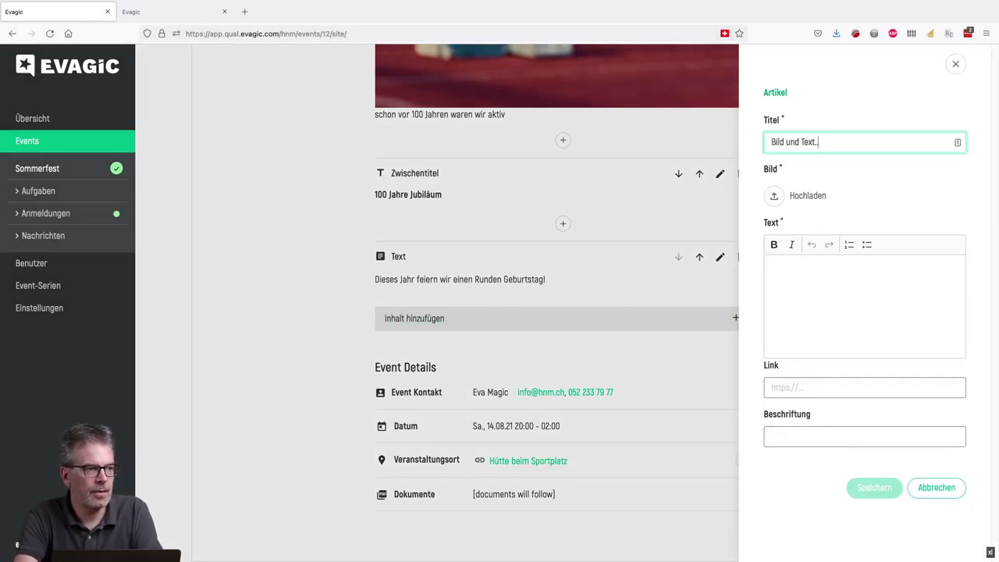
left_click(795, 196)
left_click(444, 136)
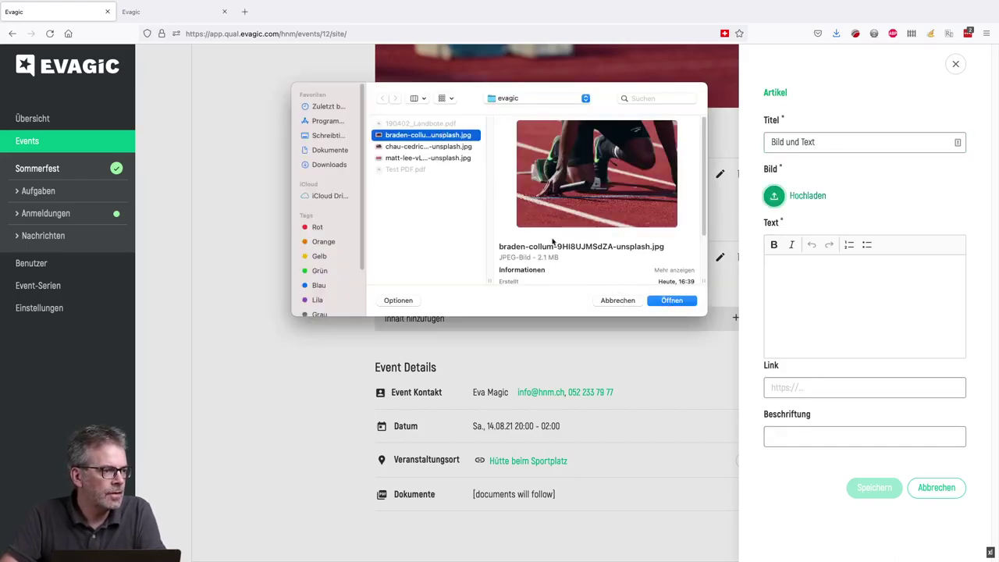
left_click(451, 158)
left_click(441, 144)
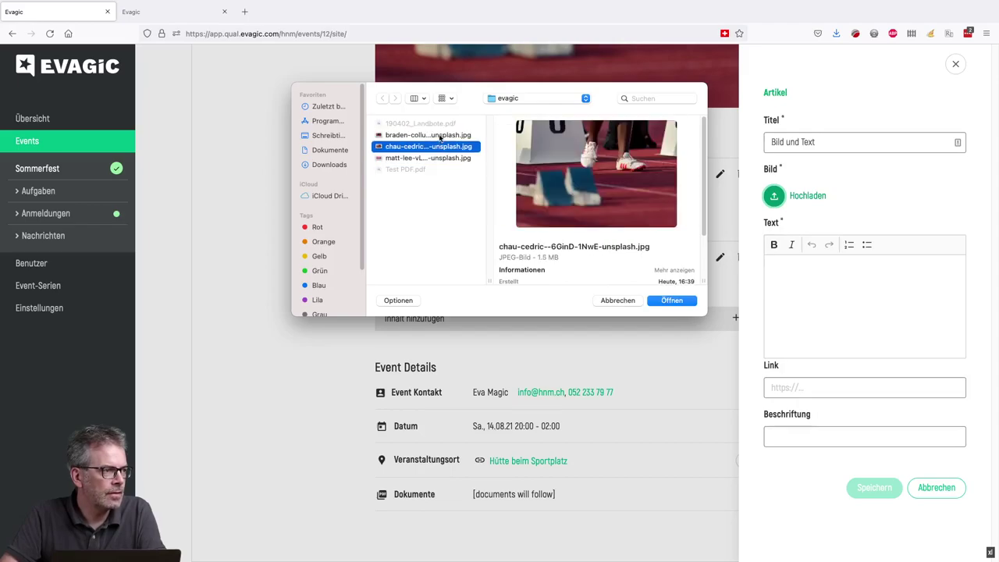
left_click(440, 135)
left_click(673, 300)
- Give the article the text 'Der Text steht unter dem Titel und neben dem Bild' and save it
left_click(812, 258)
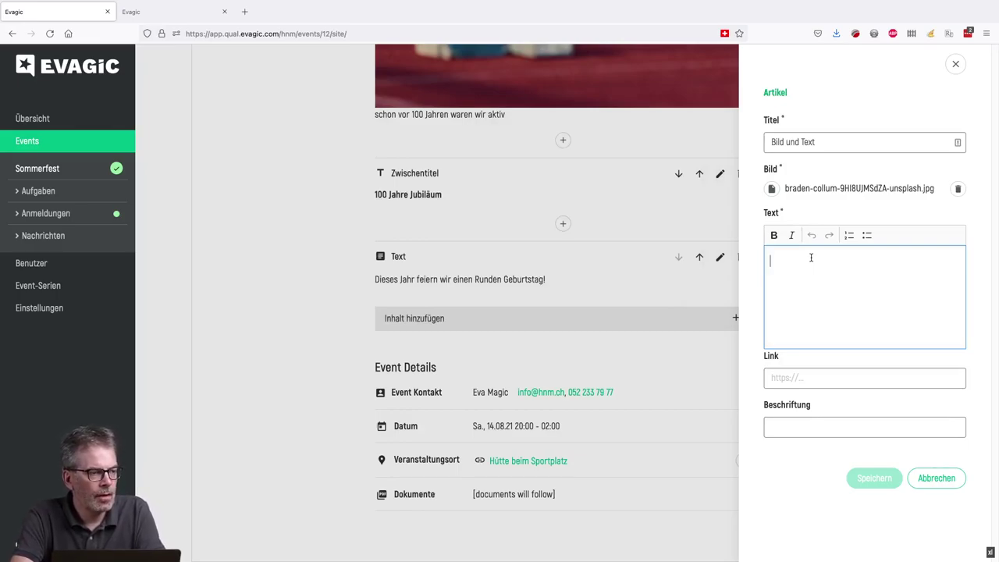
type("Der Text steht unter dem Titel und neben dem Bild")
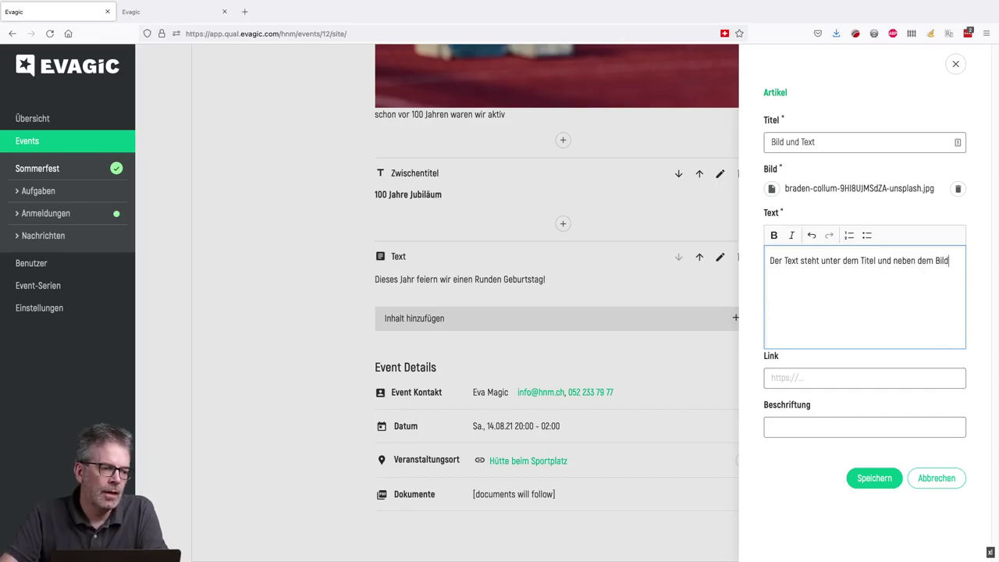
left_click(823, 376)
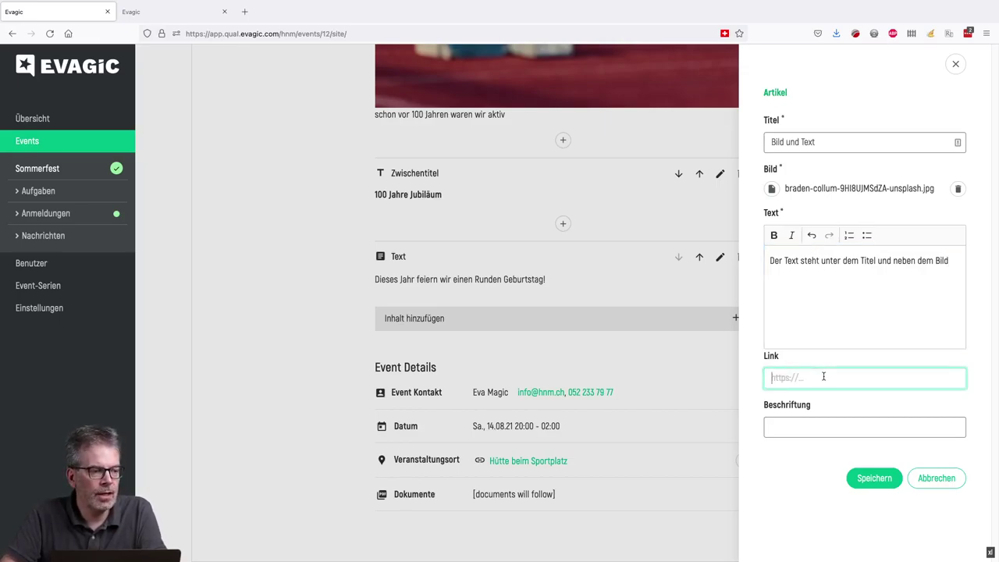
left_click(874, 476)
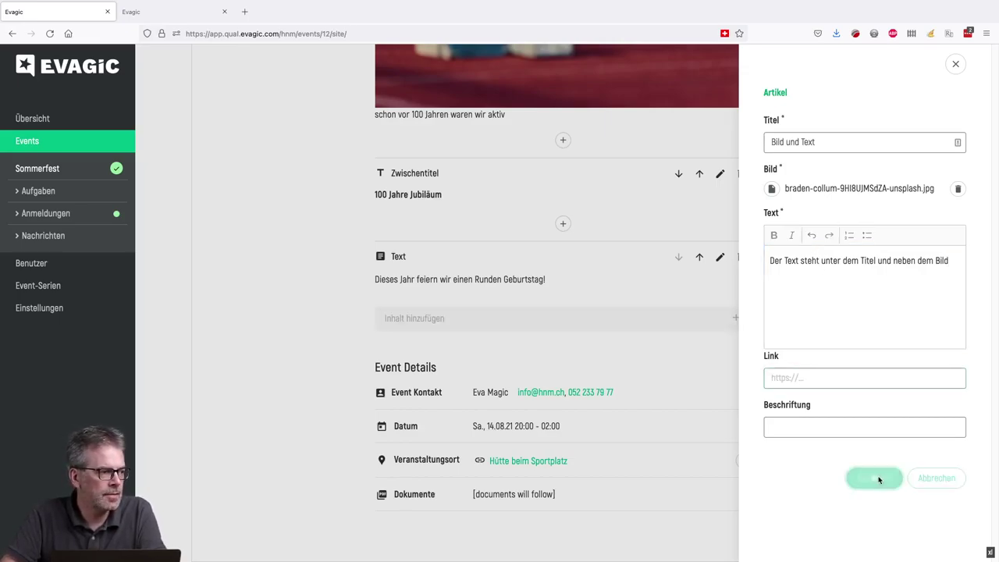
scroll(613, 406, "down", 3)
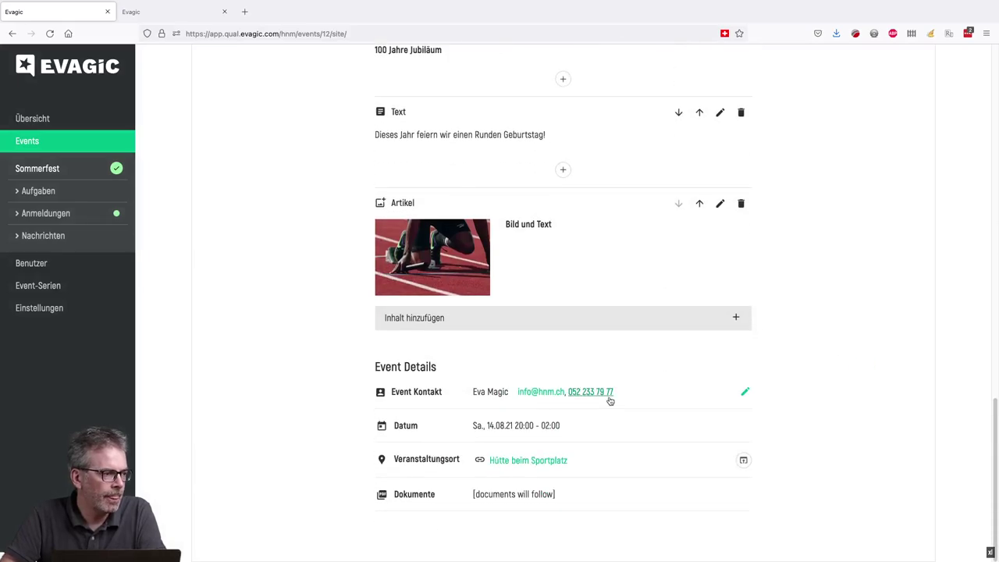
- Attach Test PDF.pdf in an Anhang / Dokument block captioned 'Hier die Anmeldeinformationen'
left_click(509, 321)
left_click(456, 445)
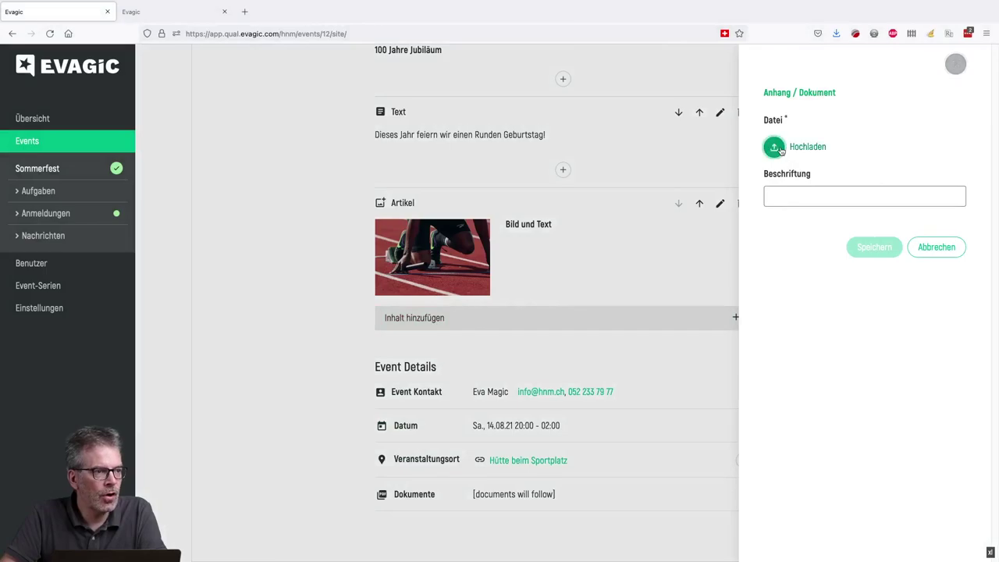
left_click(775, 149)
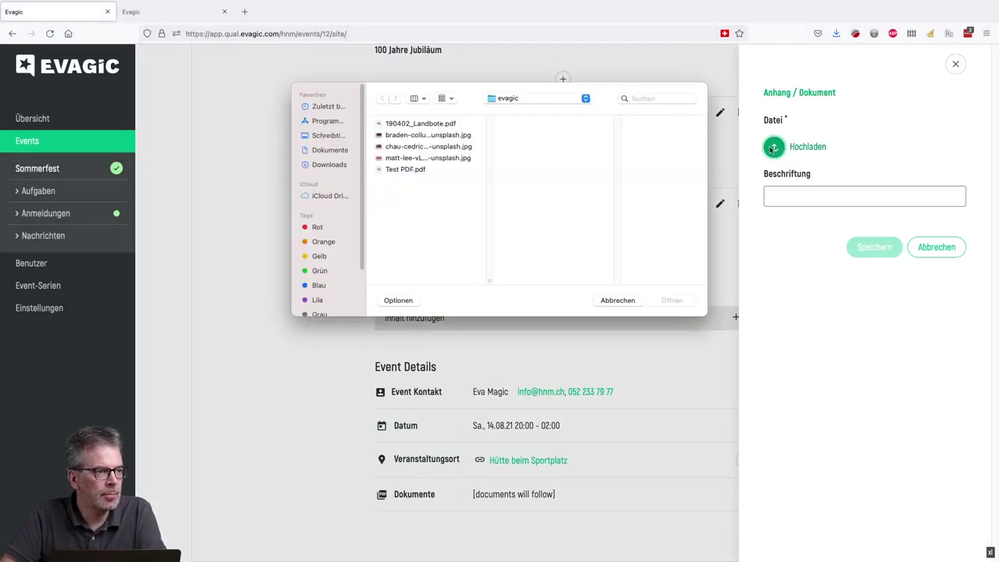
left_click(406, 169)
left_click(673, 300)
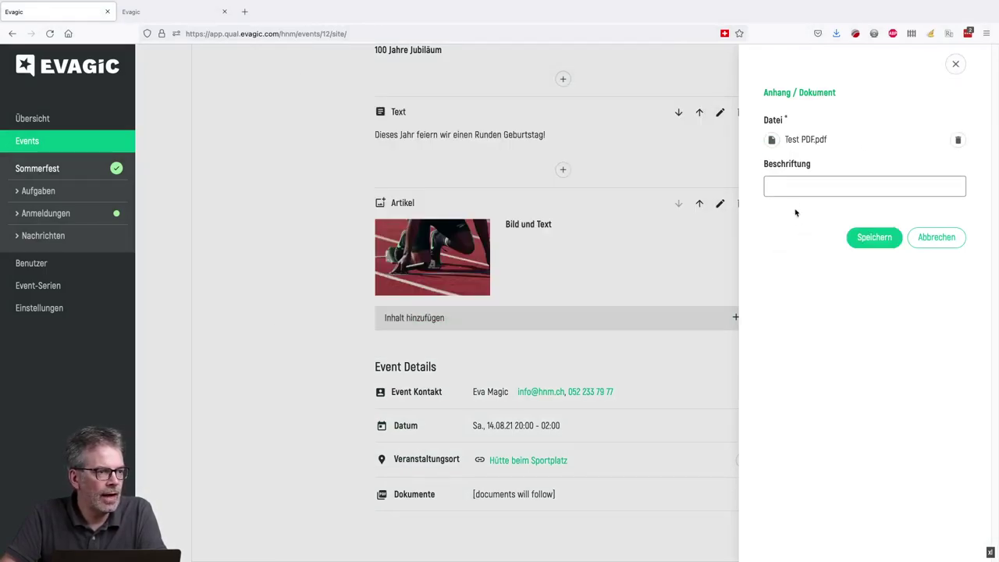
type("Hier die Anme")
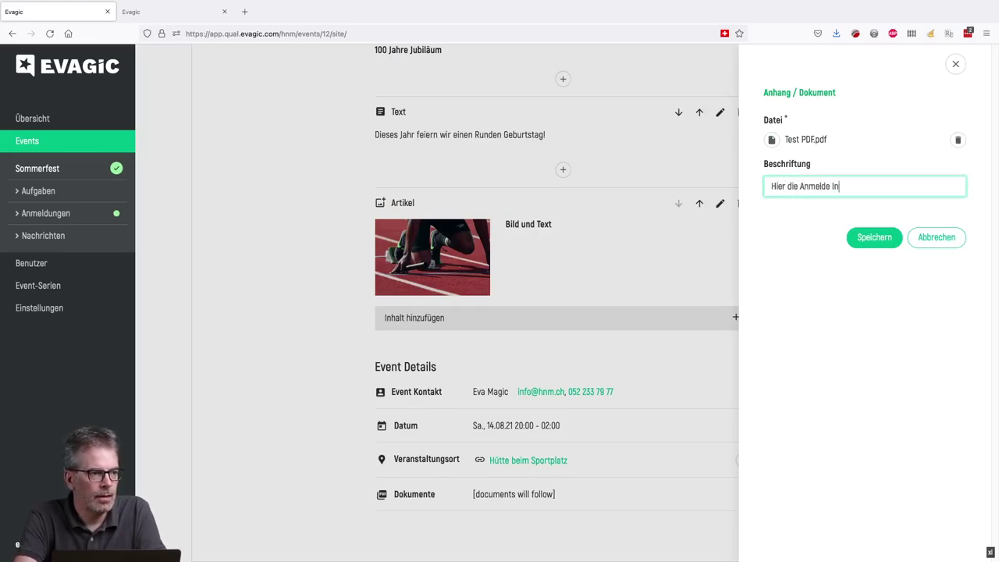
type("ldeinformationen")
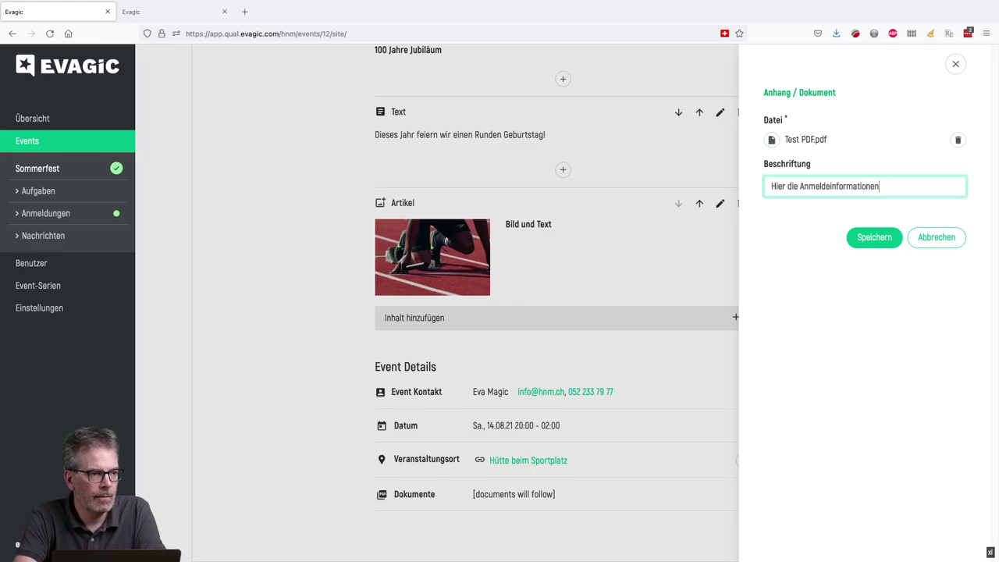
left_click(874, 238)
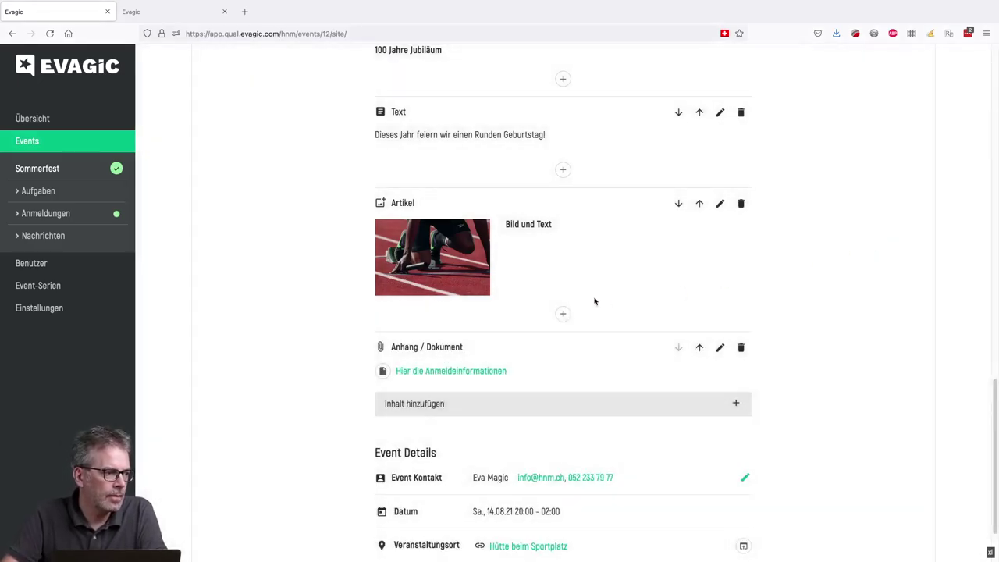
scroll(585, 305, "down", 2)
left_click(486, 326)
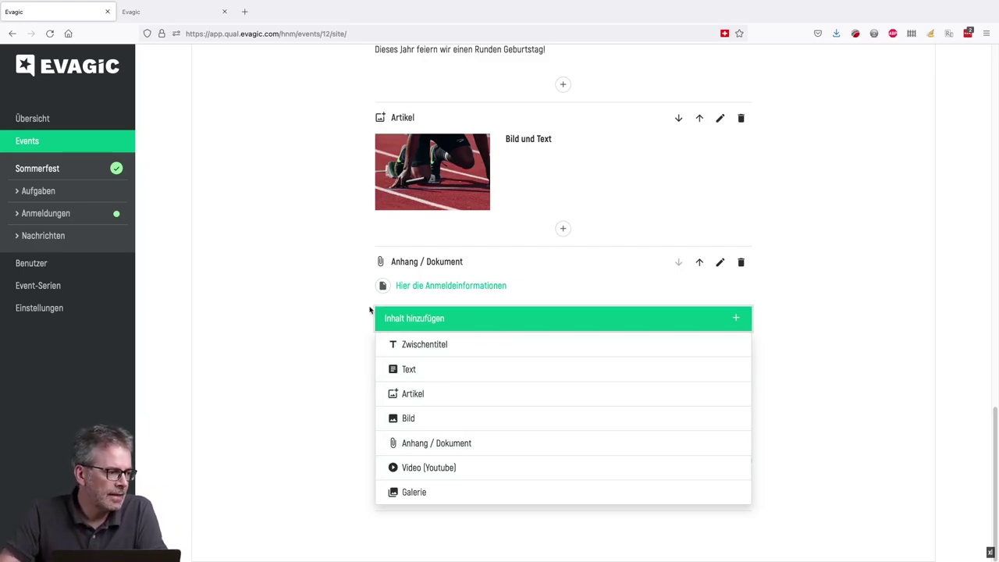
left_click(444, 466)
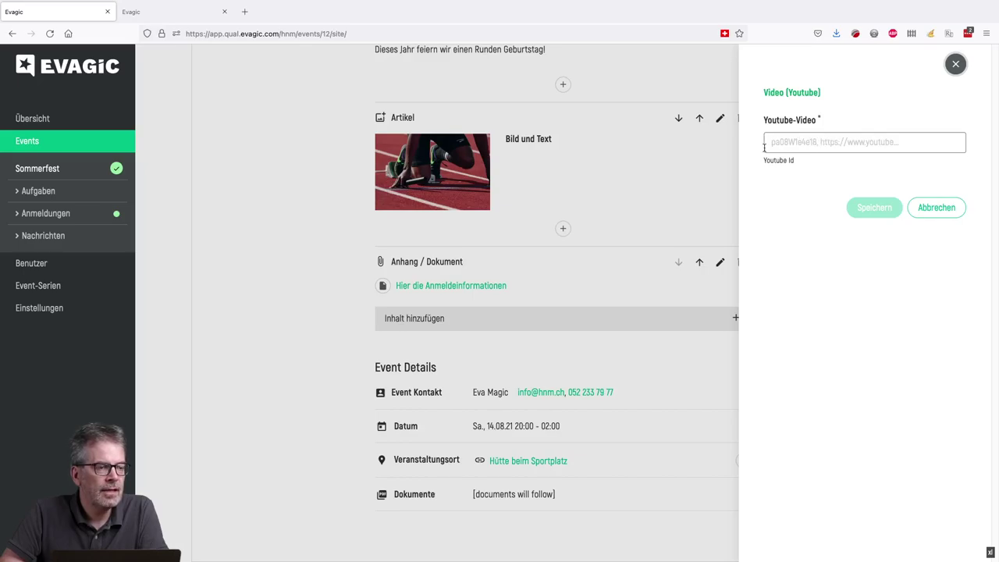
left_click(935, 207)
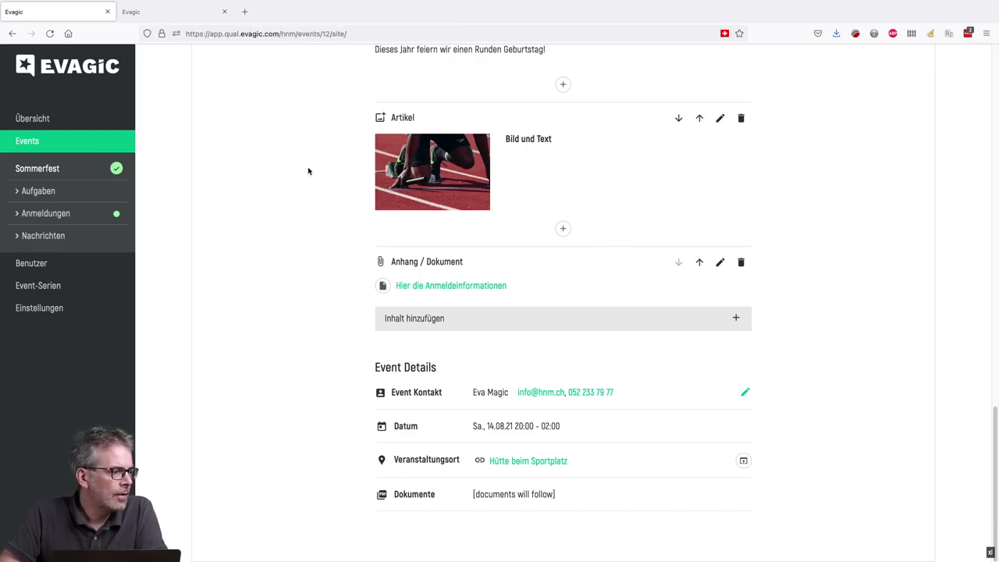
left_click(244, 11)
- Search YouTube for 'helfereinsatz', open the HELFEREINSATZ Erklärvideo and copy its URL
type("youtube.com/")
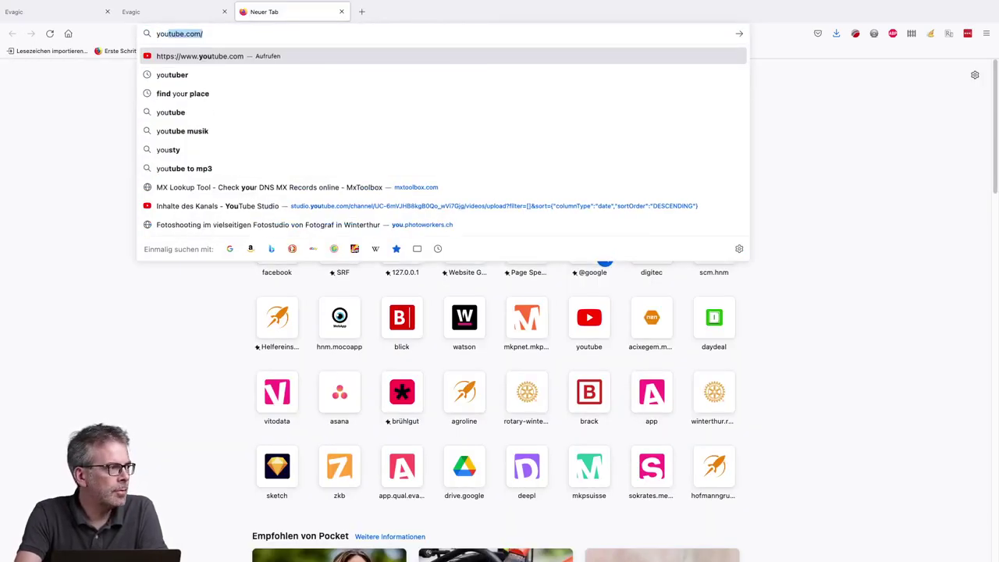
key("Return")
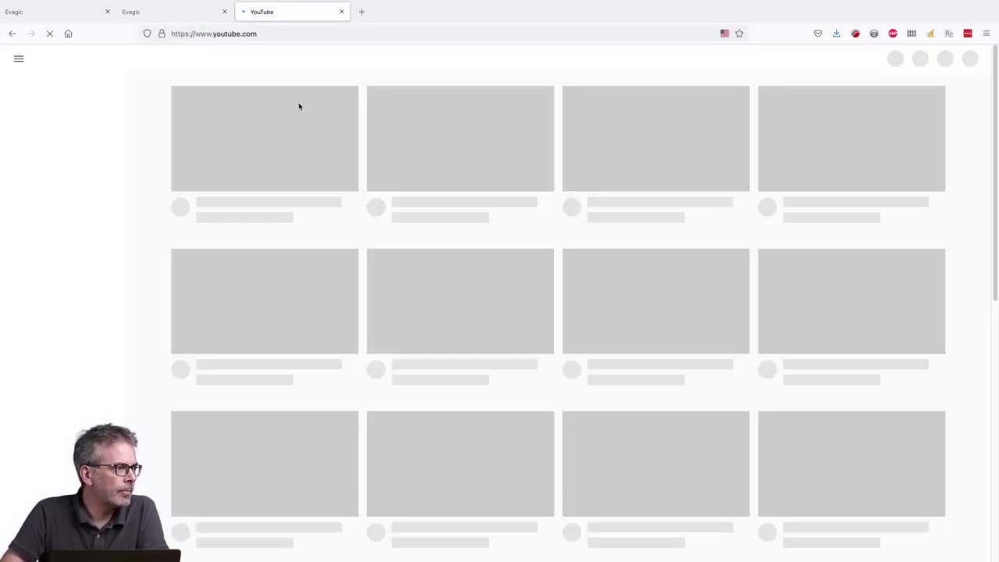
type("helfereinsatz")
key("Return")
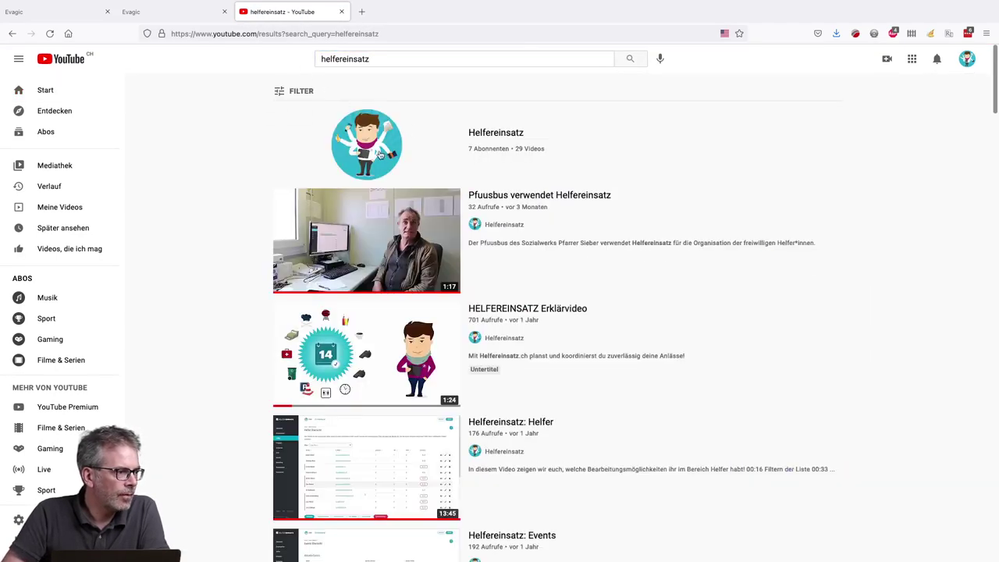
left_click(375, 351)
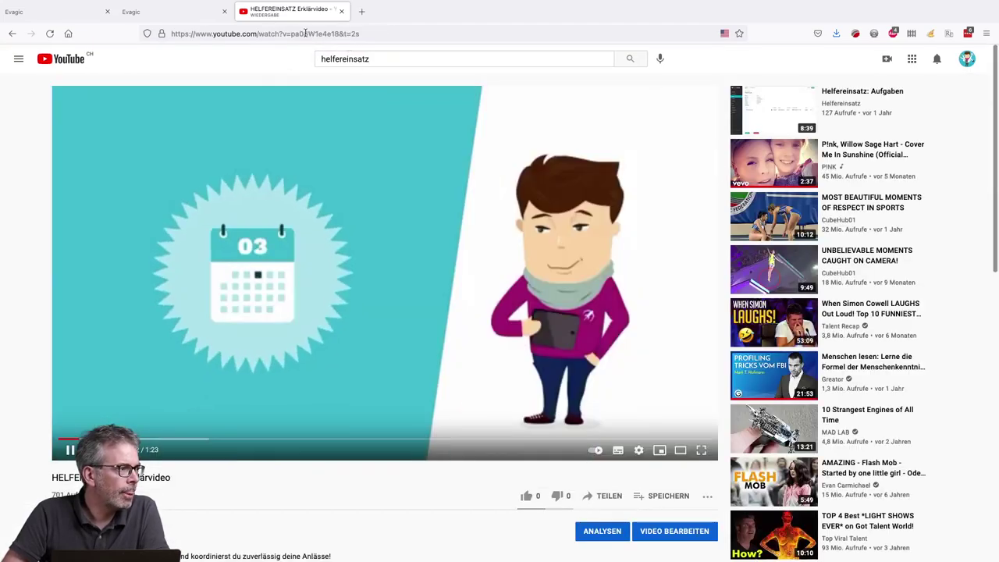
left_click(385, 31)
key("ctrl+c")
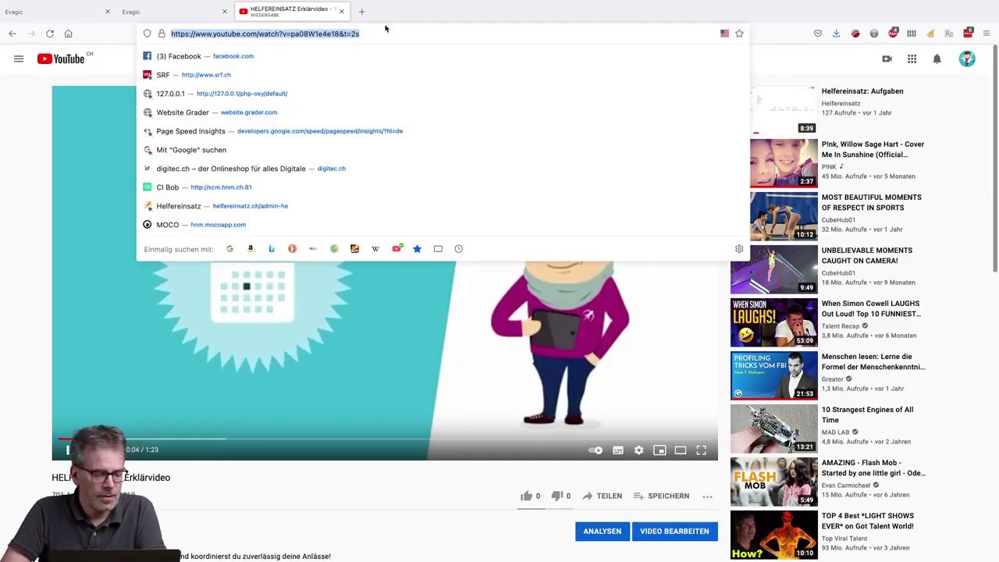
left_click(173, 15)
- Paste the copied HELFEREINSATZ video URL into a new Video (Youtube) block and save it
left_click(100, 13)
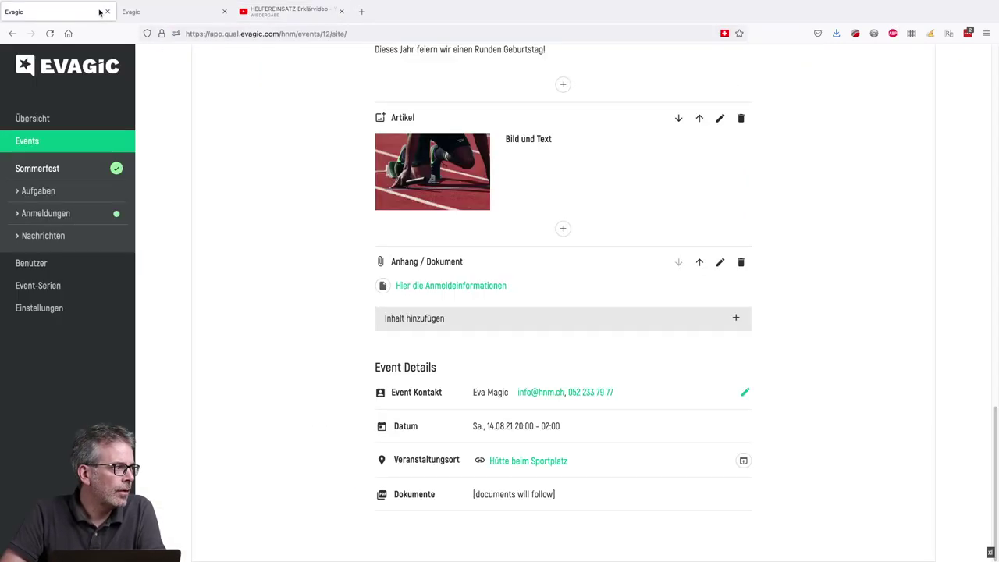
left_click(502, 316)
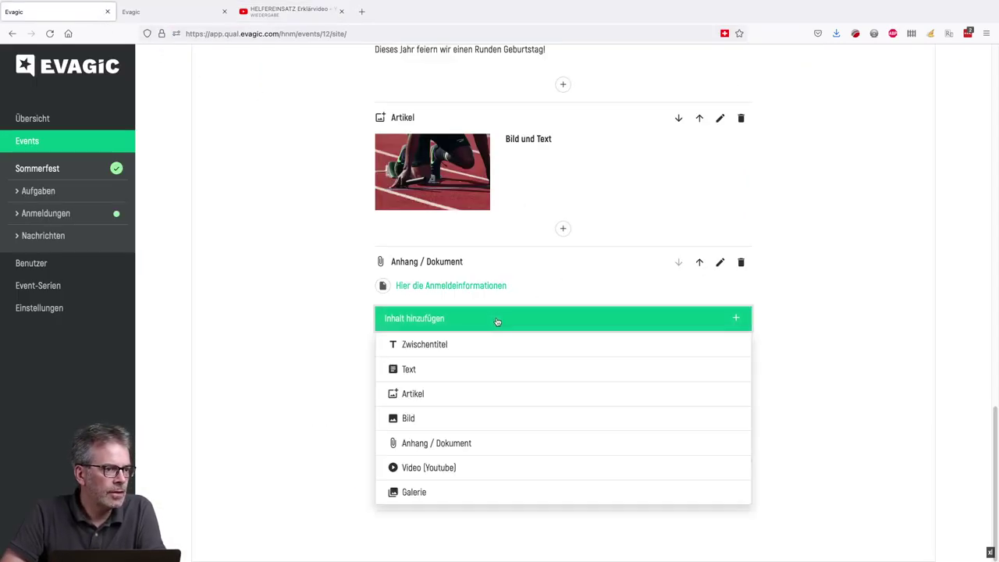
left_click(488, 465)
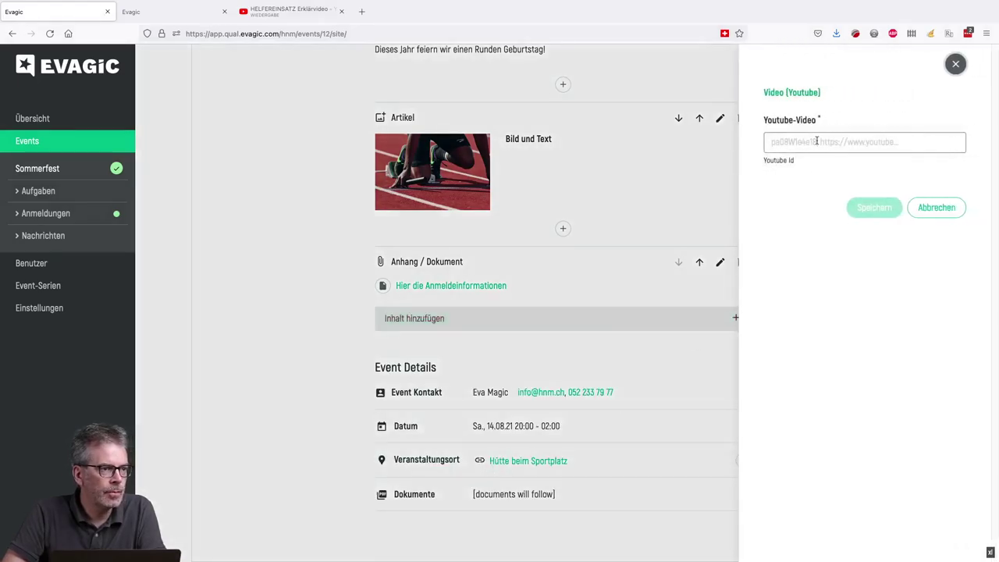
left_click(817, 142)
key("ctrl+v")
left_click(895, 206)
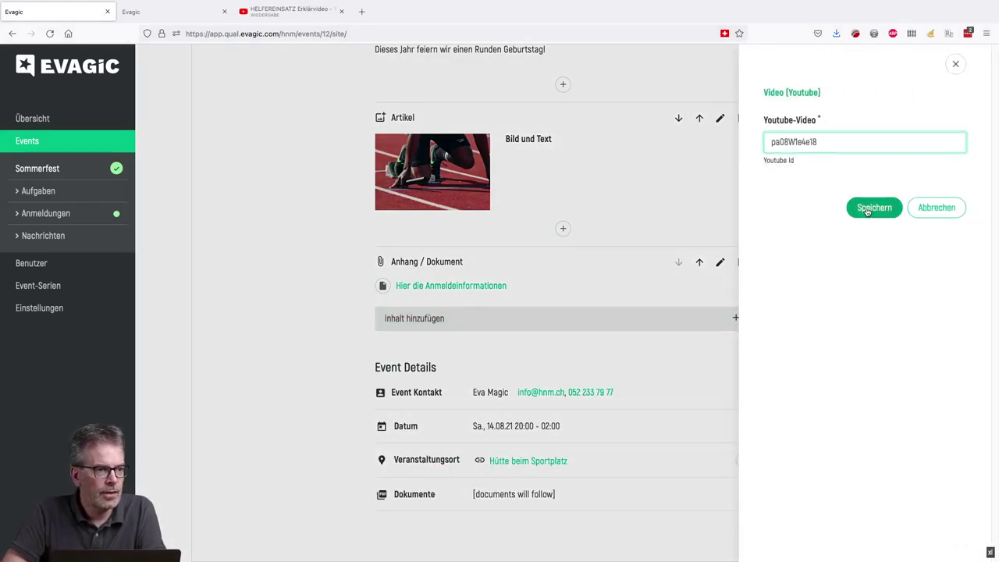
scroll(815, 294, "down", 4)
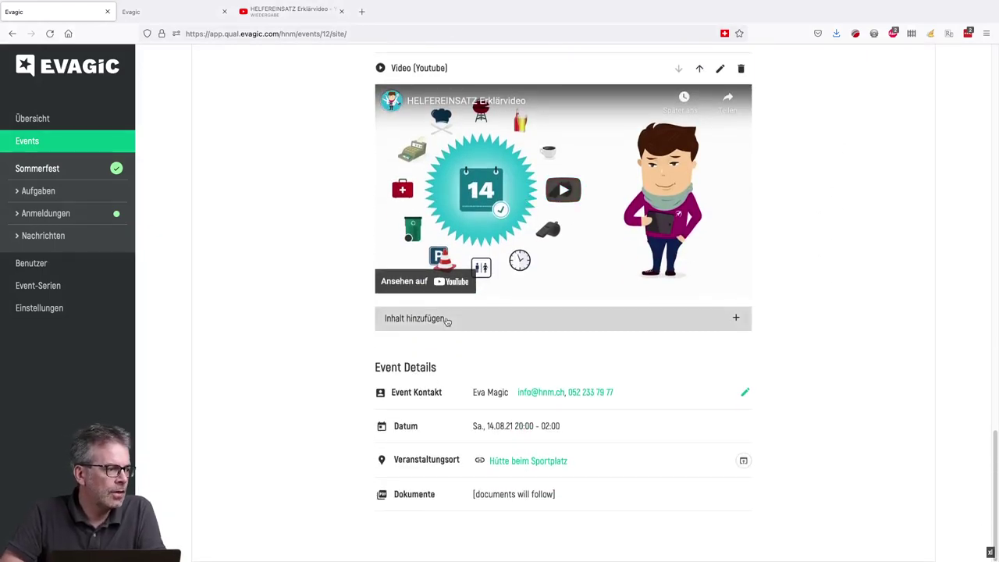
left_click(446, 320)
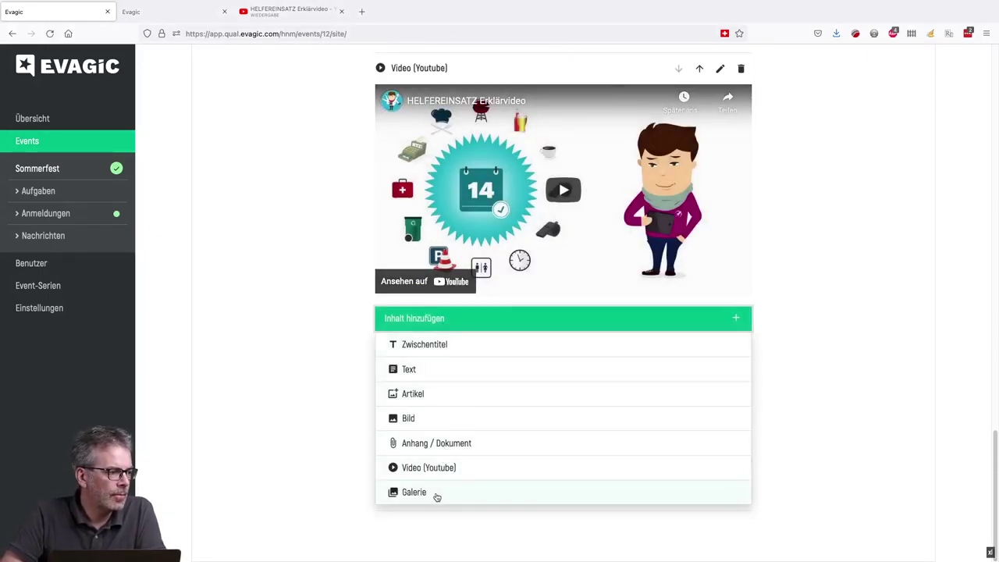
- Add a Galerie block titled 'Bilder Galerie Test' with three track photos, then close the YouTube tab
left_click(437, 493)
left_click(799, 141)
type("Bilder Galerie Test")
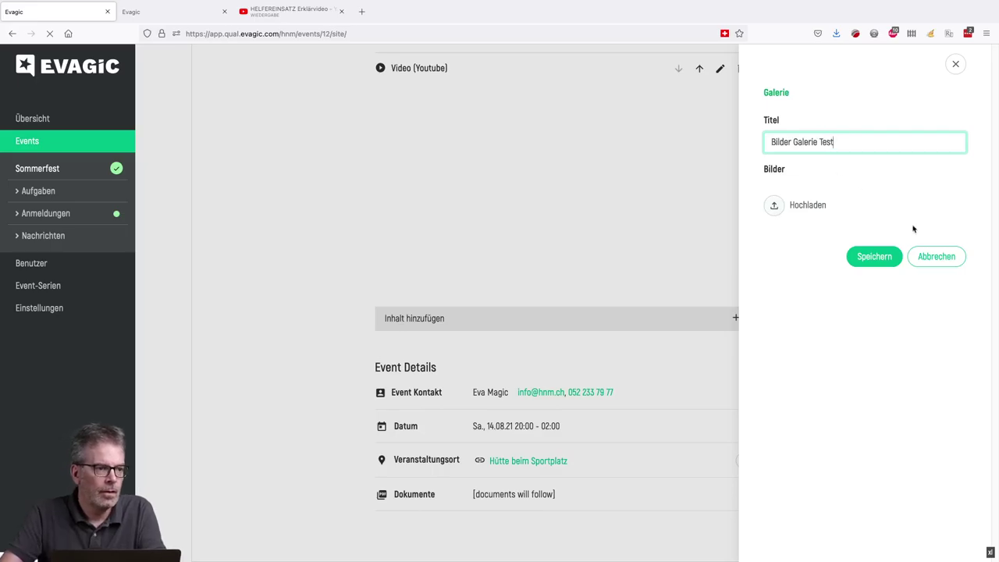
left_click(811, 207)
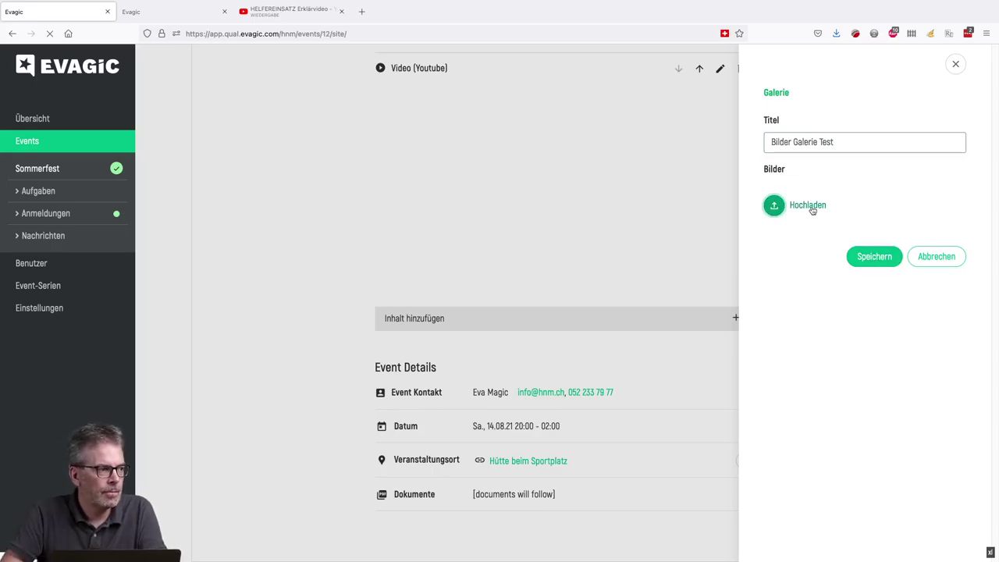
left_click(445, 138)
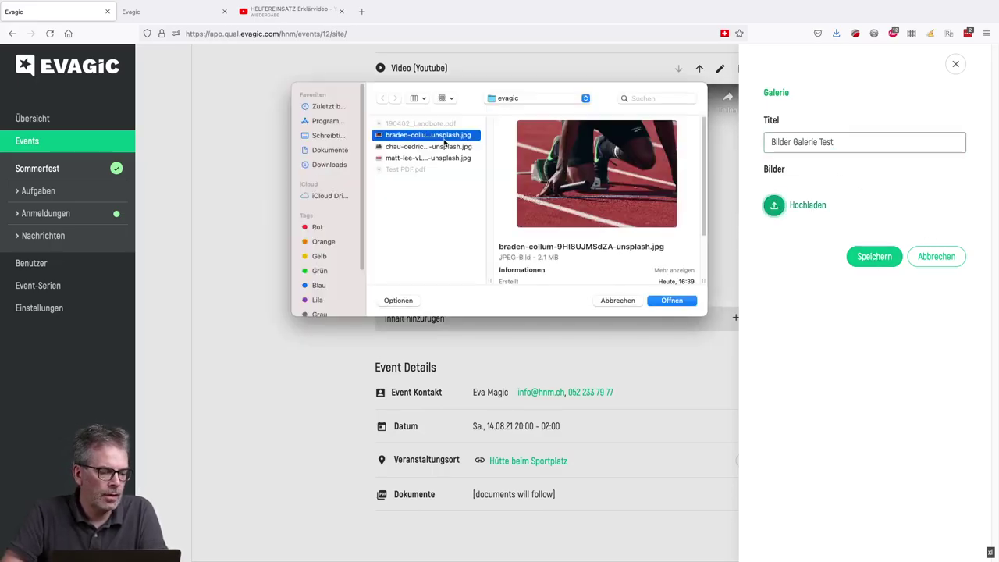
left_click(444, 158, "shift")
left_click(659, 301)
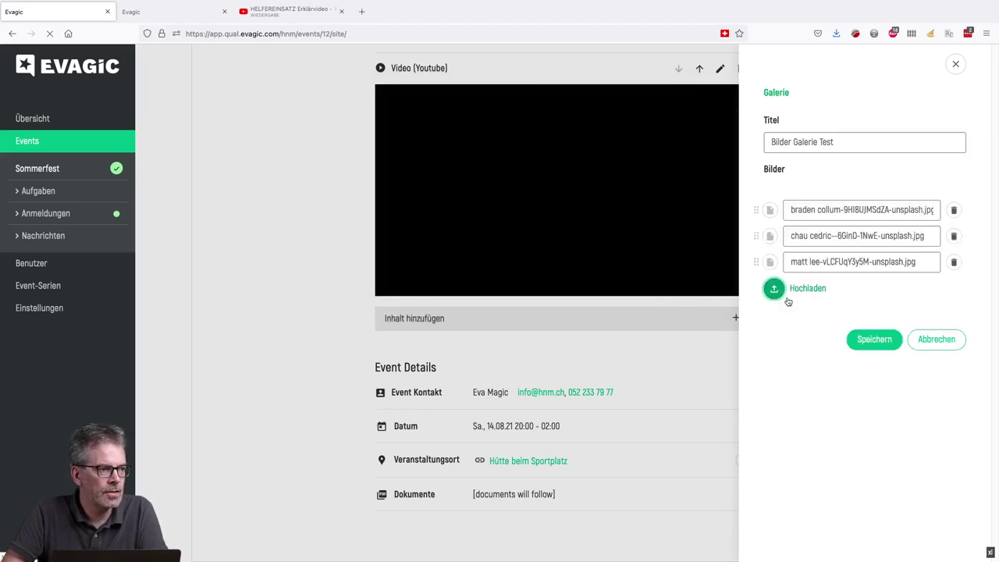
left_click(873, 340)
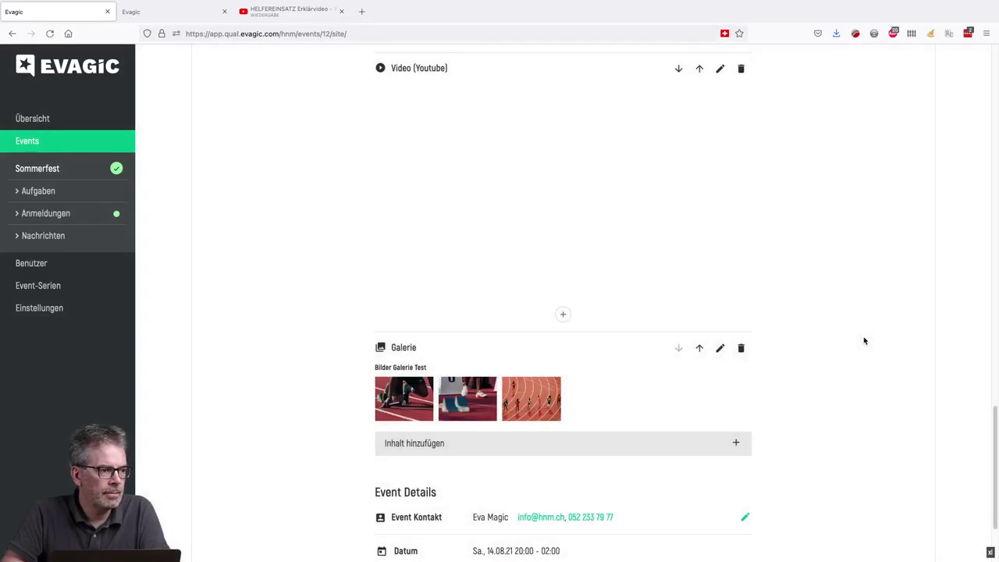
scroll(809, 352, "down", 3)
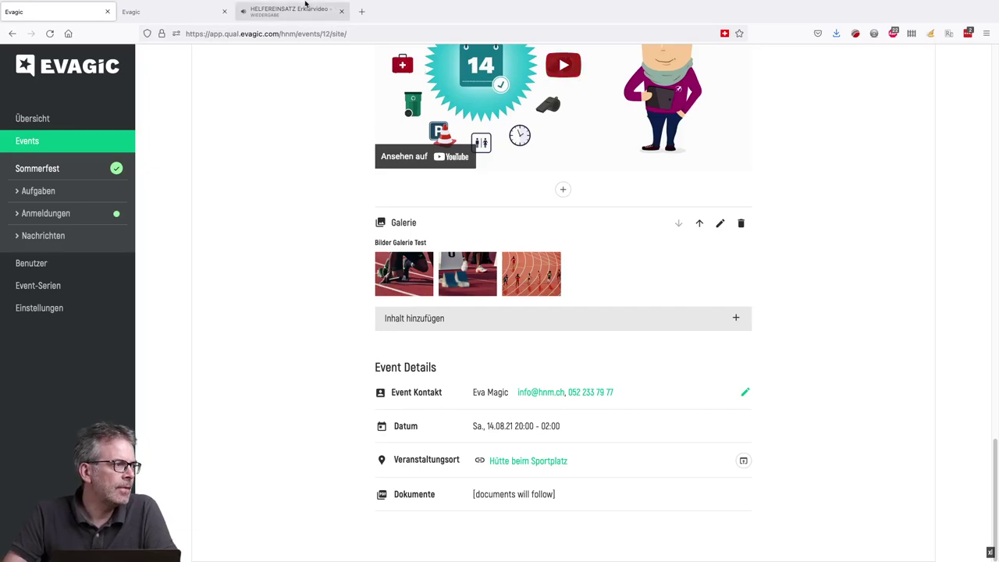
mouse_move(359, 4)
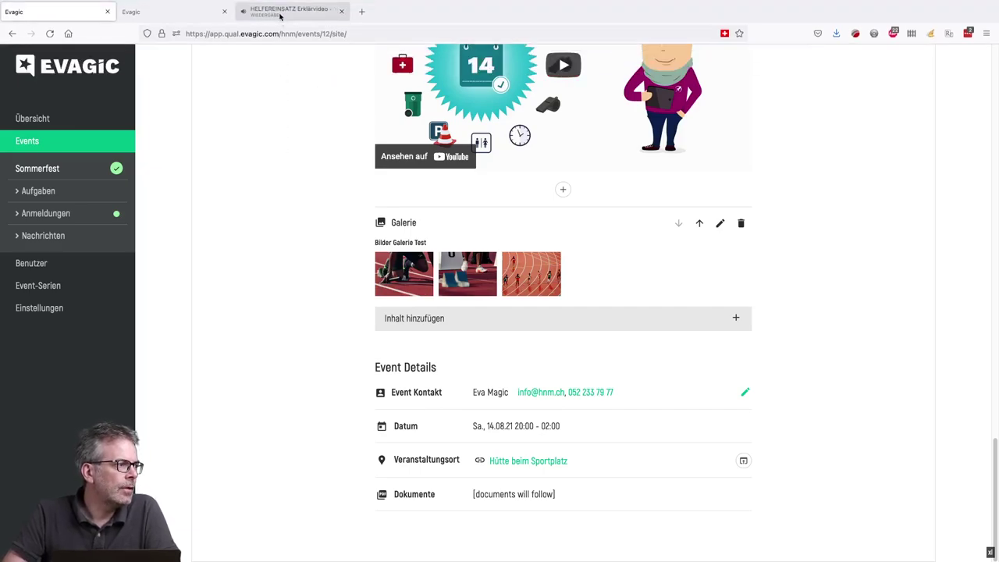
middle_click(283, 12)
- Reload the public Sommerfest page and check the enlarged header photo
left_click(205, 8)
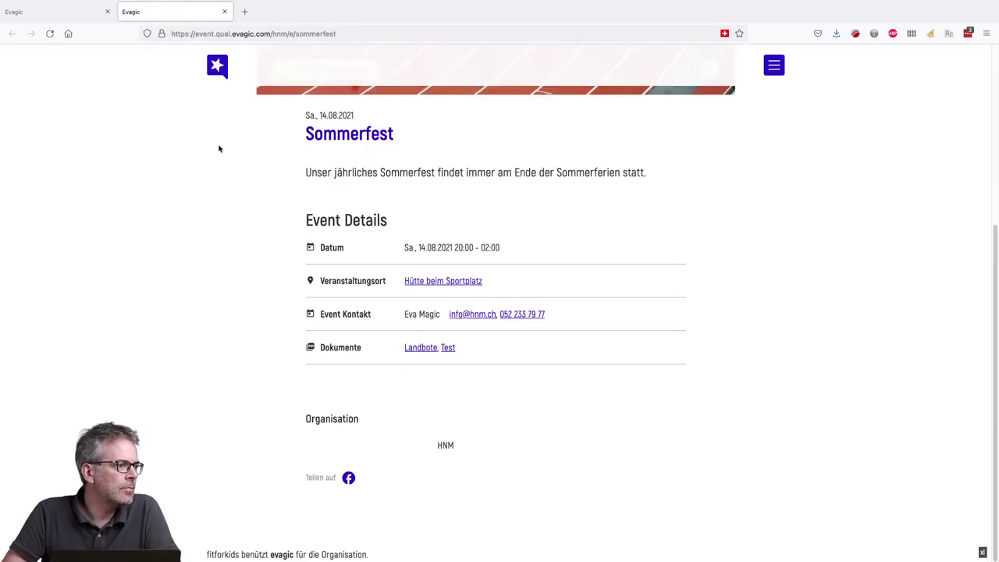
left_click(50, 34)
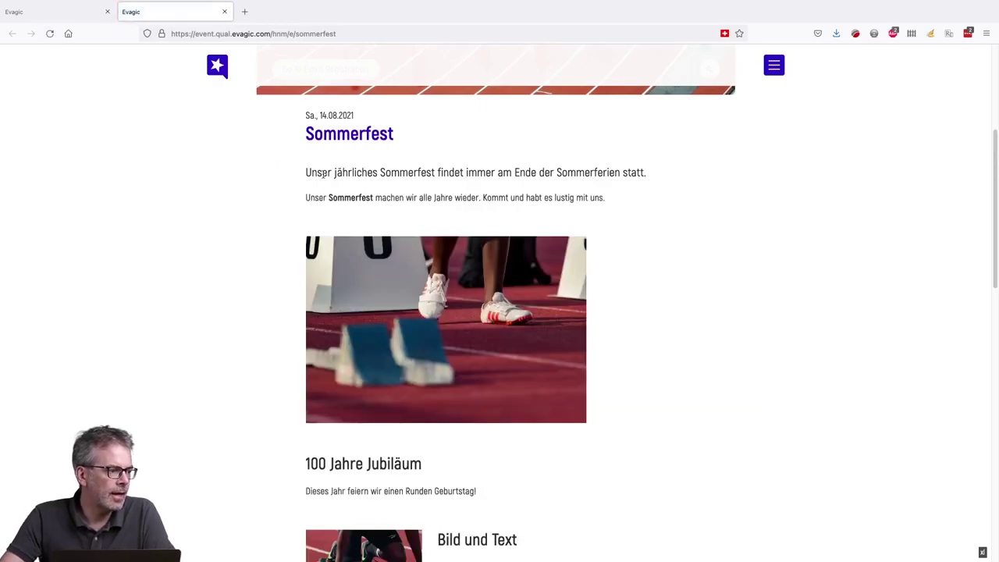
scroll(350, 238, "down", 10)
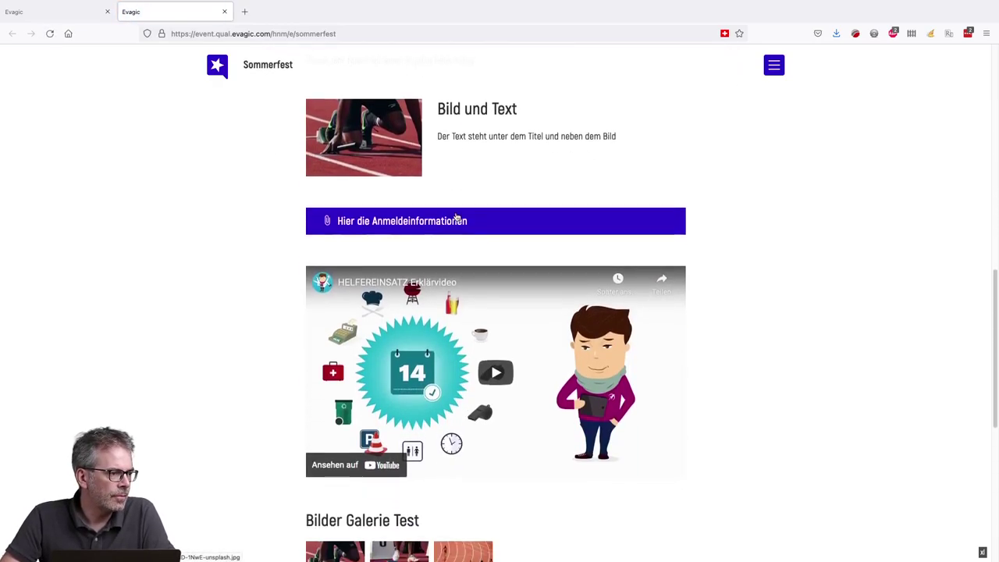
scroll(456, 218, "down", 10)
scroll(457, 216, "up", 7)
scroll(457, 217, "up", 15)
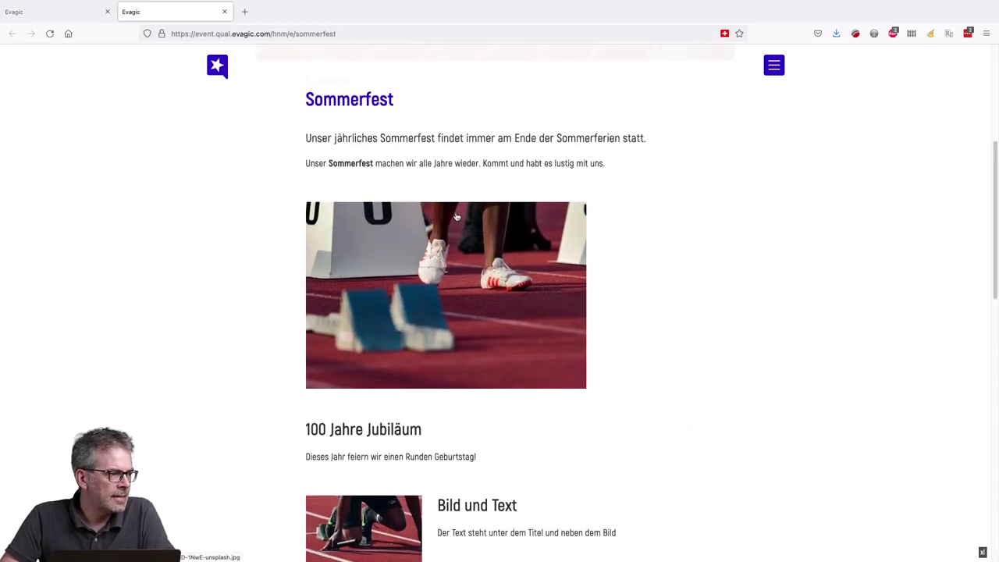
scroll(457, 217, "down", 4)
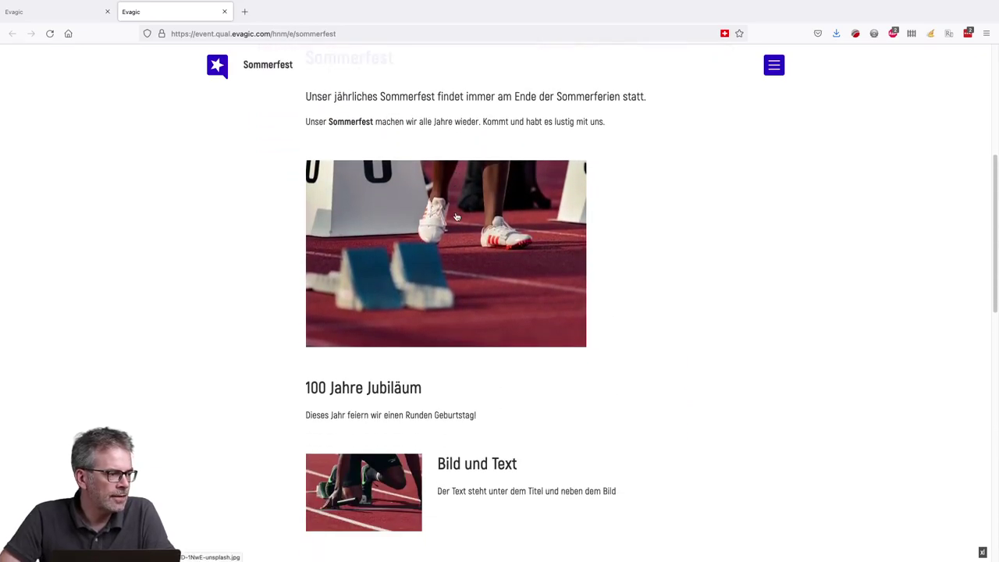
left_click(351, 221)
left_click(180, 236)
- Test the registration PDF link, then play and pause the embedded HELFEREINSATZ video
scroll(179, 236, "down", 6)
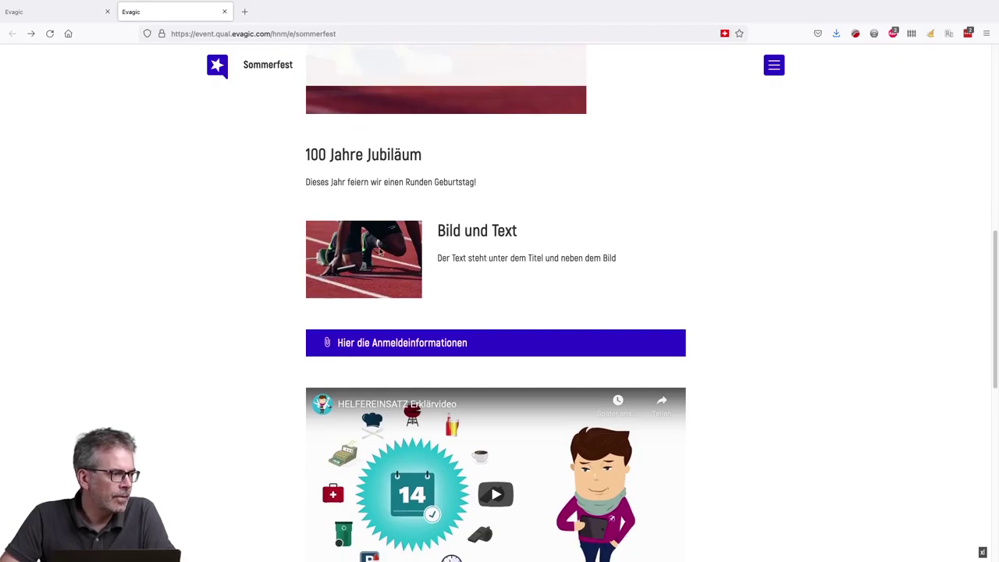
scroll(380, 251, "down", 2)
left_click(408, 271)
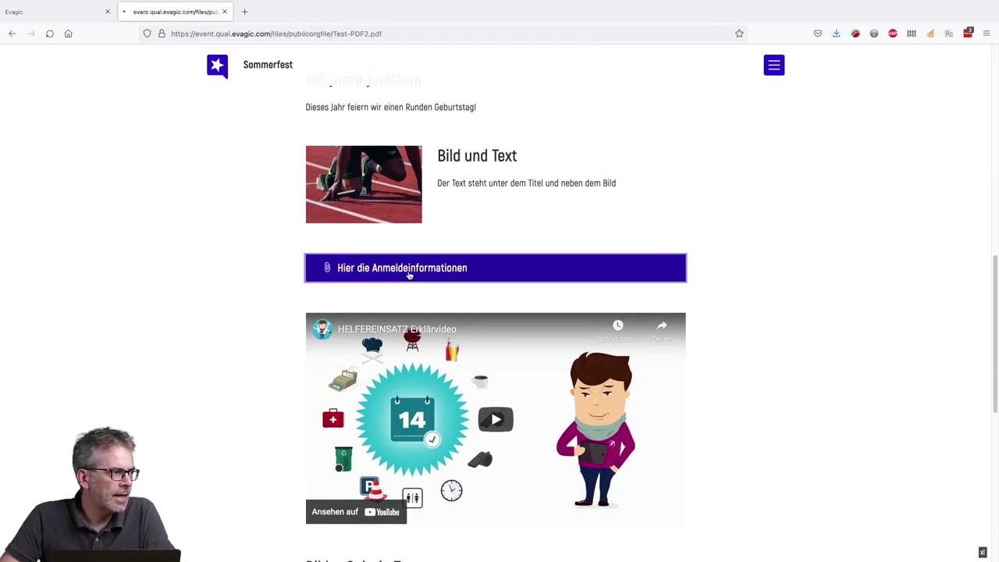
left_click(10, 35)
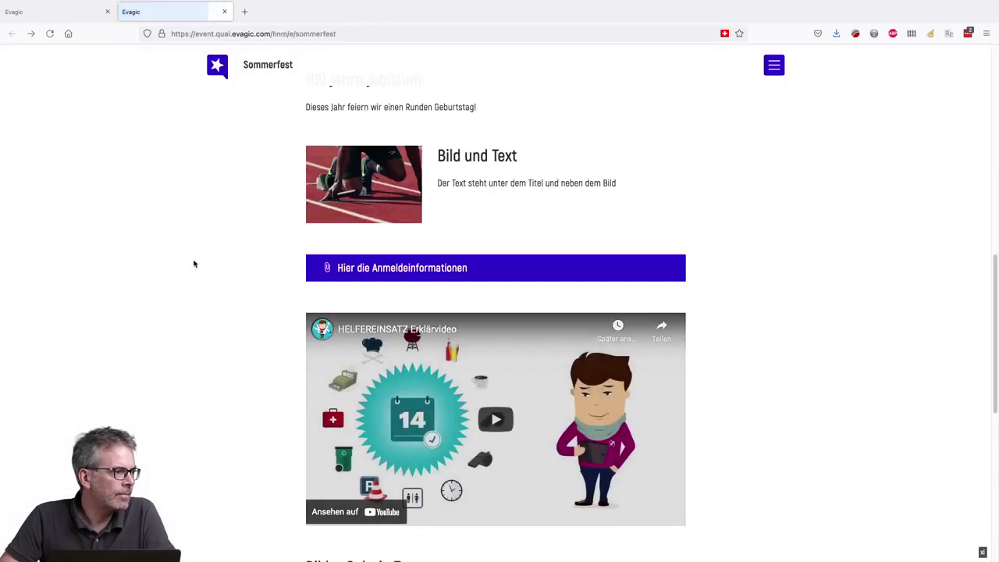
scroll(199, 263, "down", 5)
left_click(488, 222)
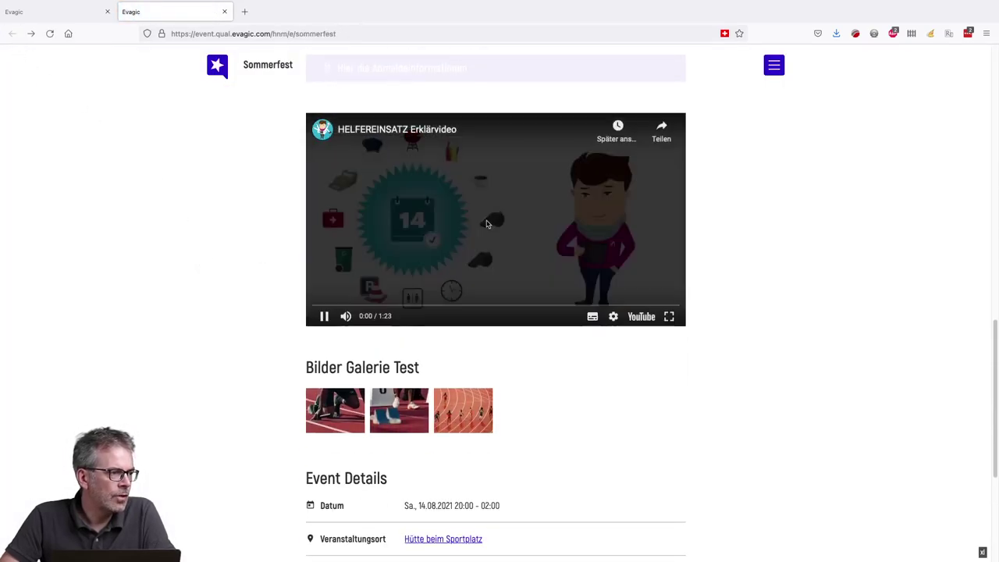
left_click(323, 316)
- Browse through the three Bilder Galerie Test photos in the enlarged view
scroll(273, 273, "down", 4)
left_click(352, 270)
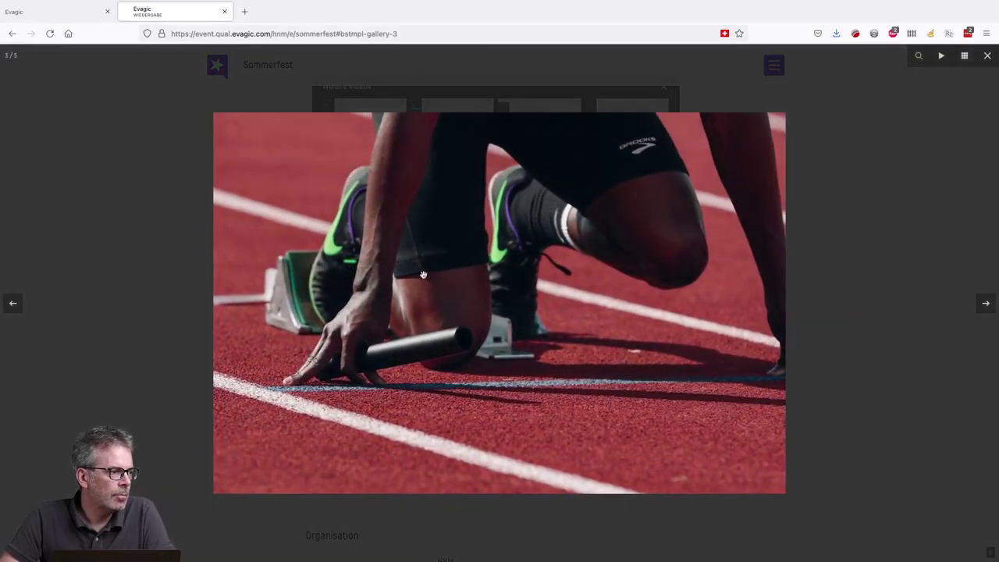
left_click(981, 305)
left_click(981, 305)
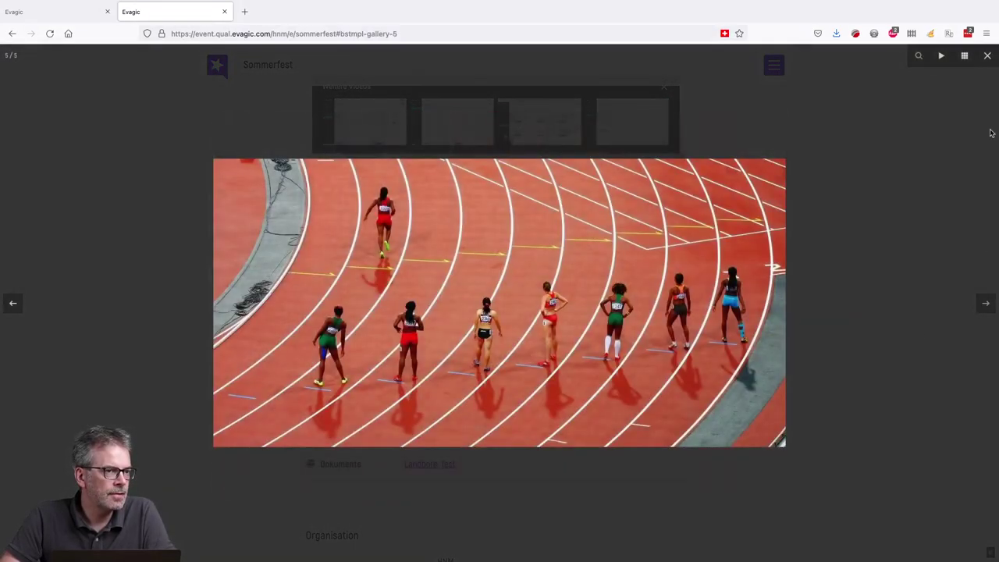
left_click(728, 253)
scroll(728, 253, "down", 3)
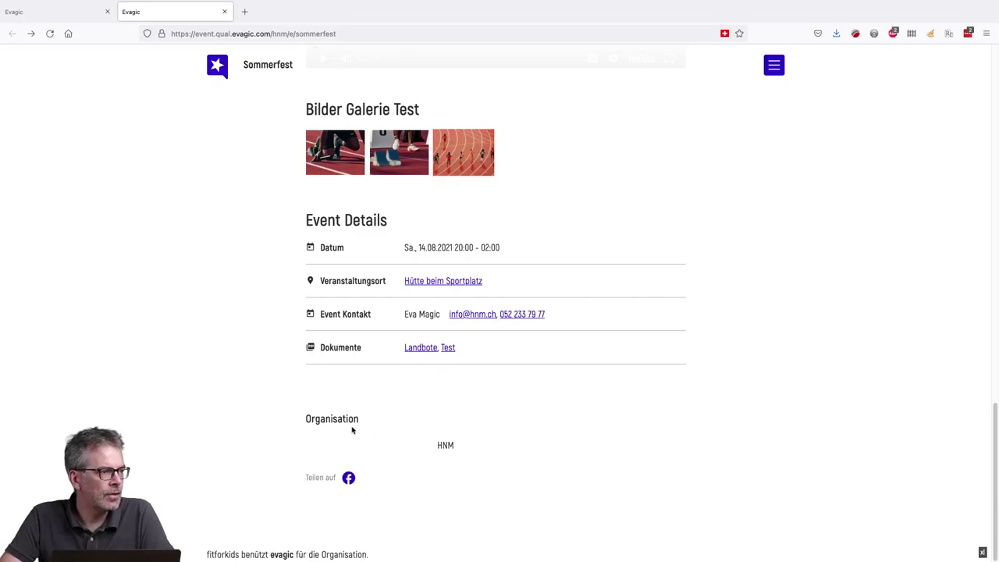
scroll(350, 426, "up", 1)
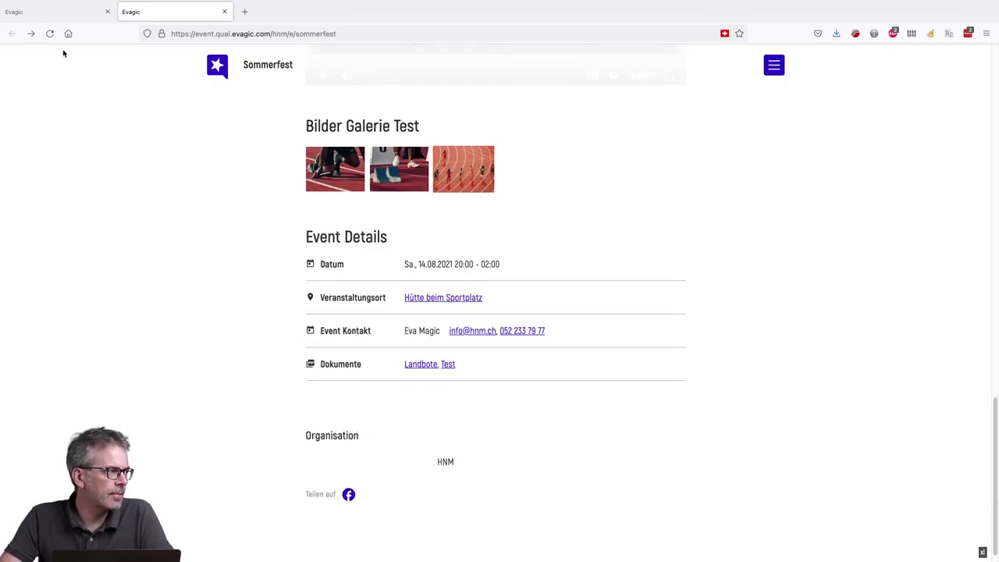
- Create a new page named 'Teilnahmebedingungen' with path teilnahmebedingungen under Seiten verwalten
left_click(75, 15)
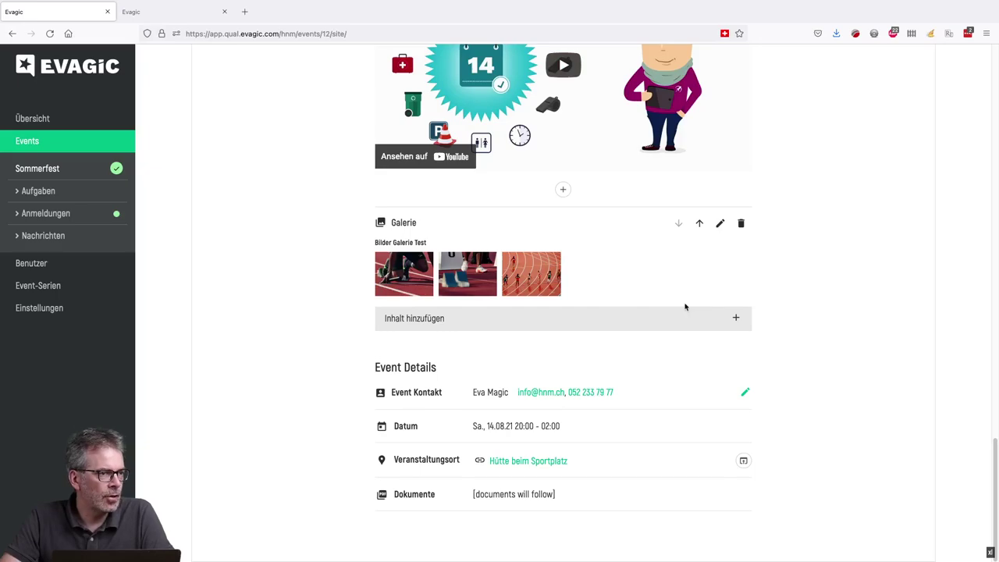
scroll(685, 307, "up", 10)
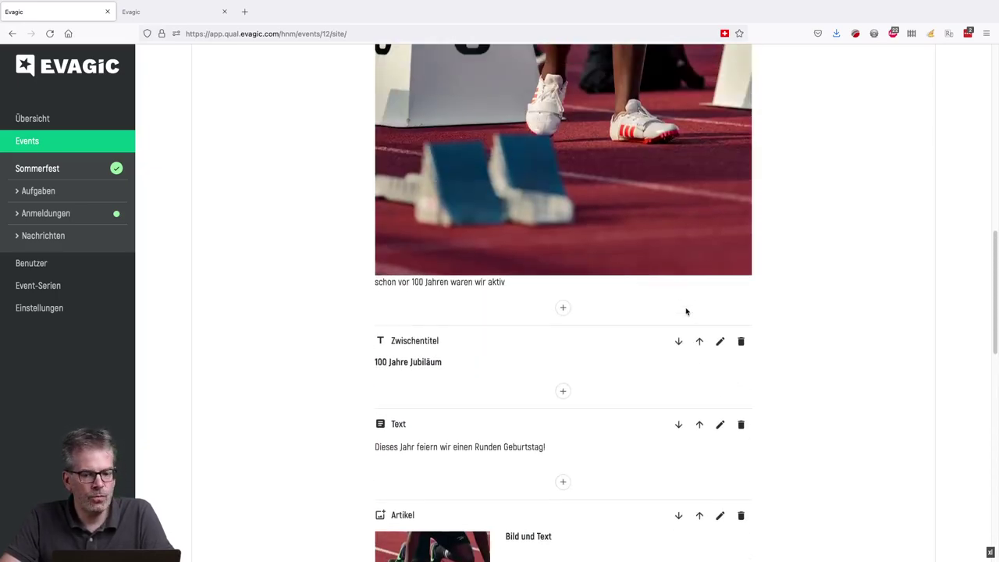
scroll(685, 312, "up", 8)
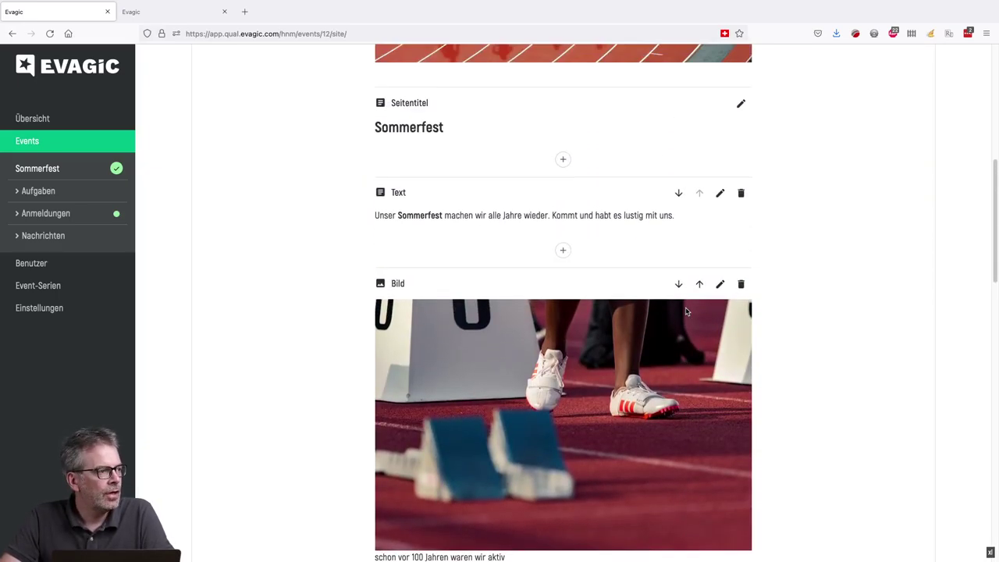
scroll(685, 315, "up", 2)
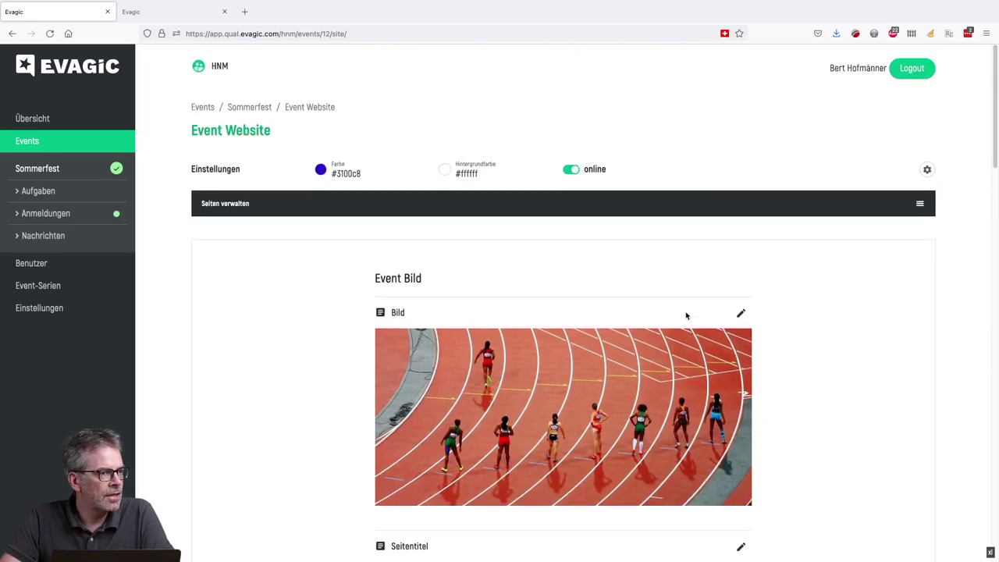
left_click(589, 207)
double_click(589, 208)
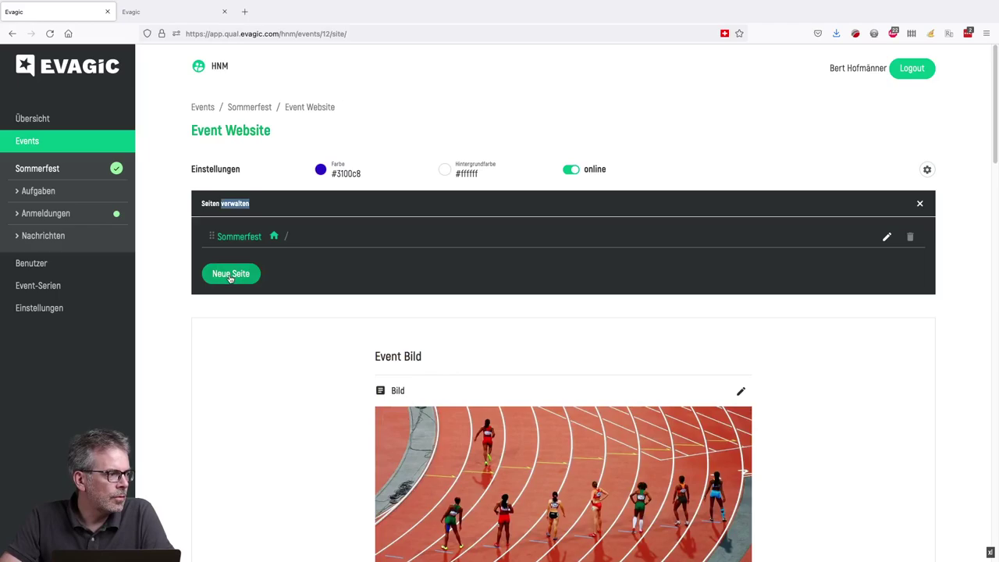
left_click(230, 275)
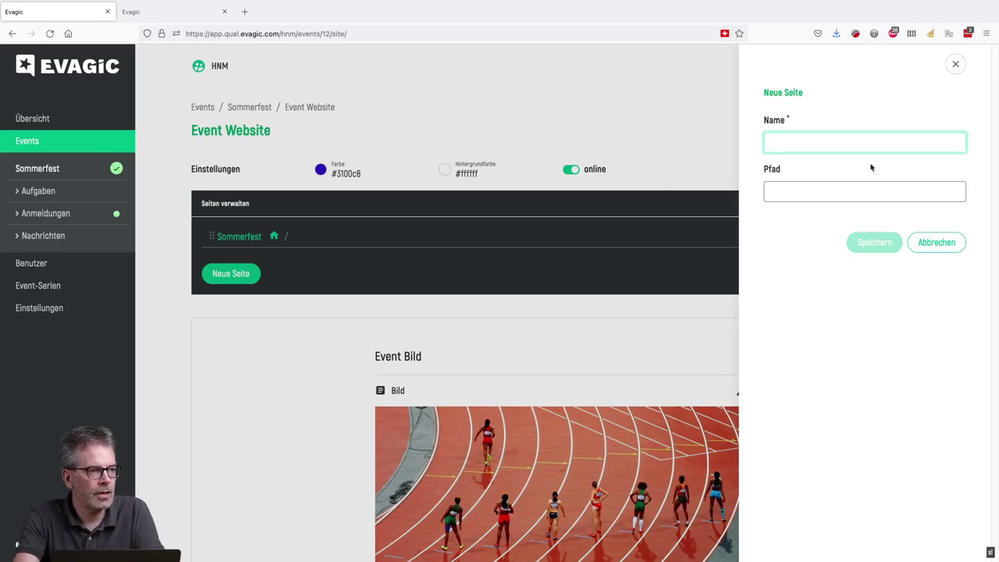
type("Teilnahmebedingungen")
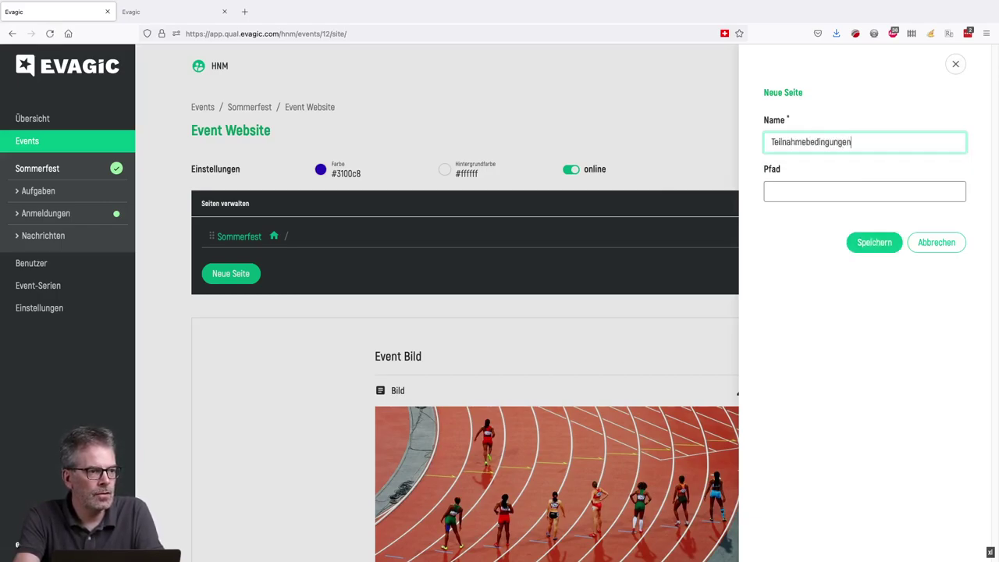
left_click(874, 242)
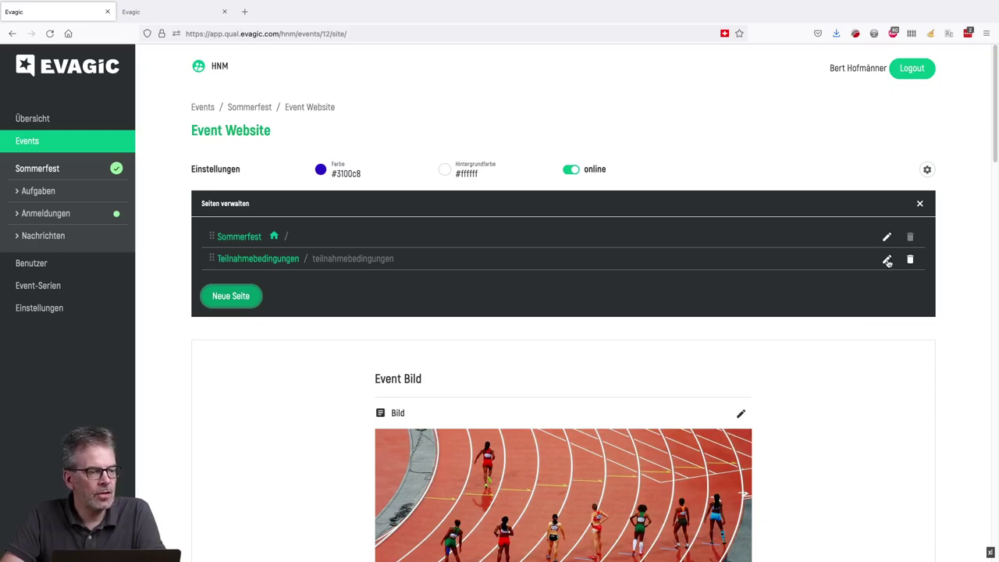
left_click(887, 261)
- Add a Text block 'Hier können wir die Teilnahmebedingungen reinmachen' to the Teilnahmebedingungen page
left_click(916, 242)
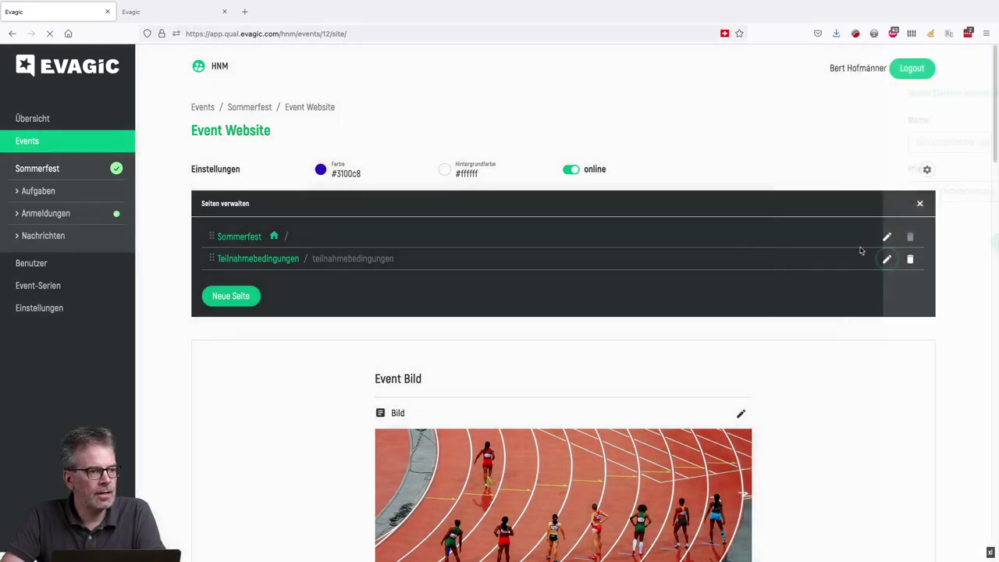
left_click(272, 261)
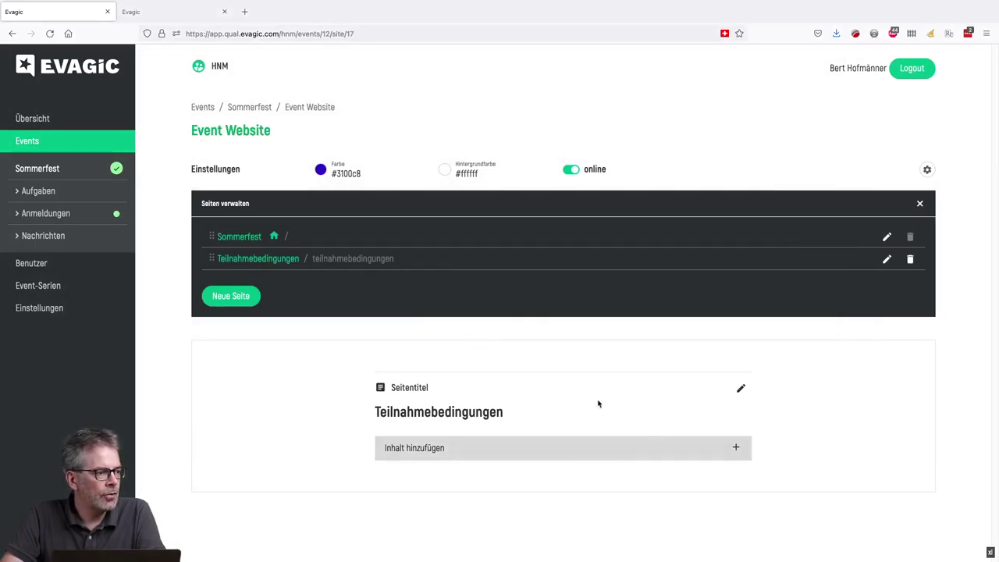
left_click(427, 453)
left_click(409, 503)
left_click(808, 191)
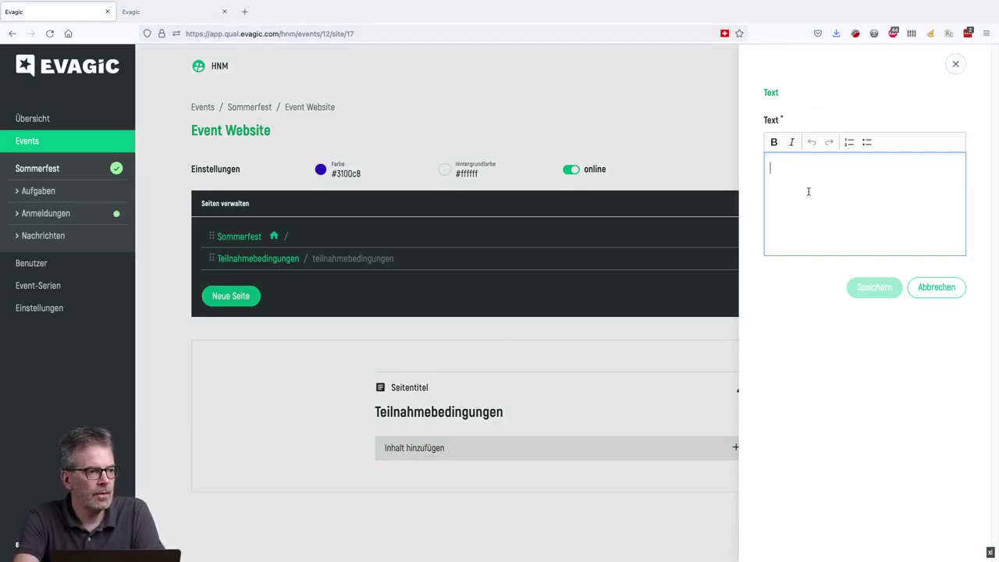
type("Hier können wir die Teilnahme b")
key("BackSpace")
key("BackSpace")
type("bedingungen")
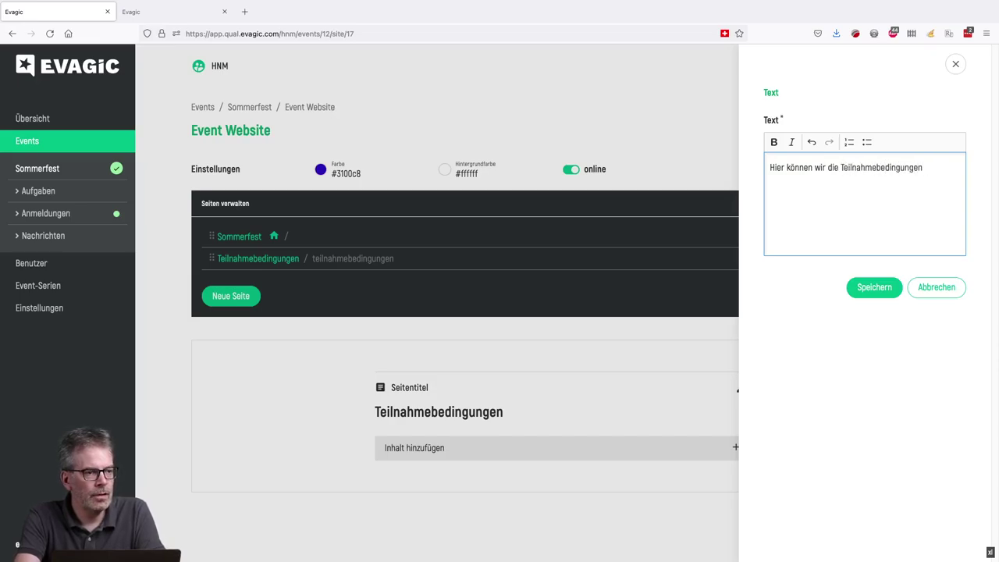
type(" reinmachen...")
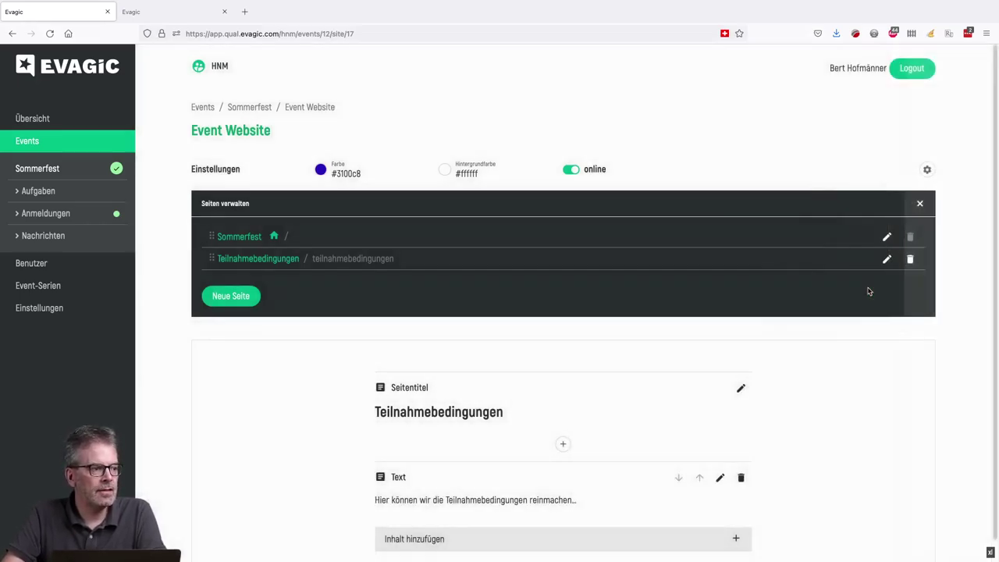
- Reload the public Sommerfest page in the second browser tab
scroll(636, 374, "down", 1)
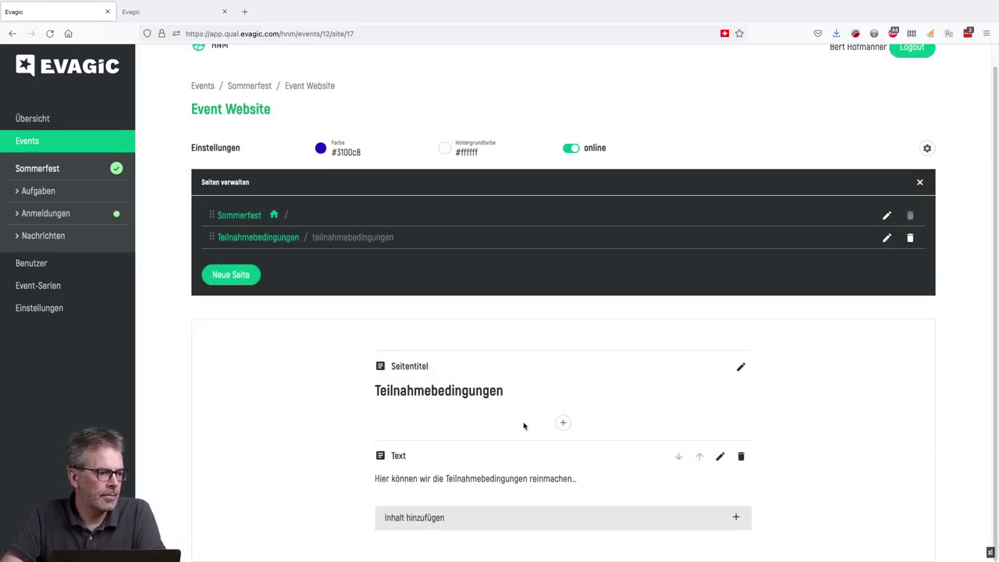
left_click(172, 19)
left_click(49, 34)
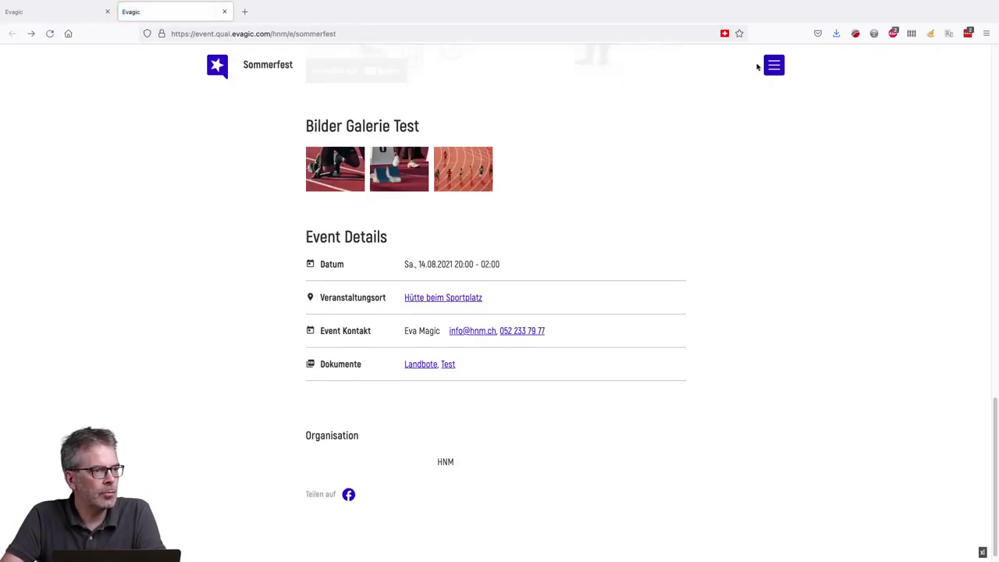
- View the Teilnahmebedingungen subpage via the site menu, return to Sommerfest, then to the admin tab
left_click(774, 67)
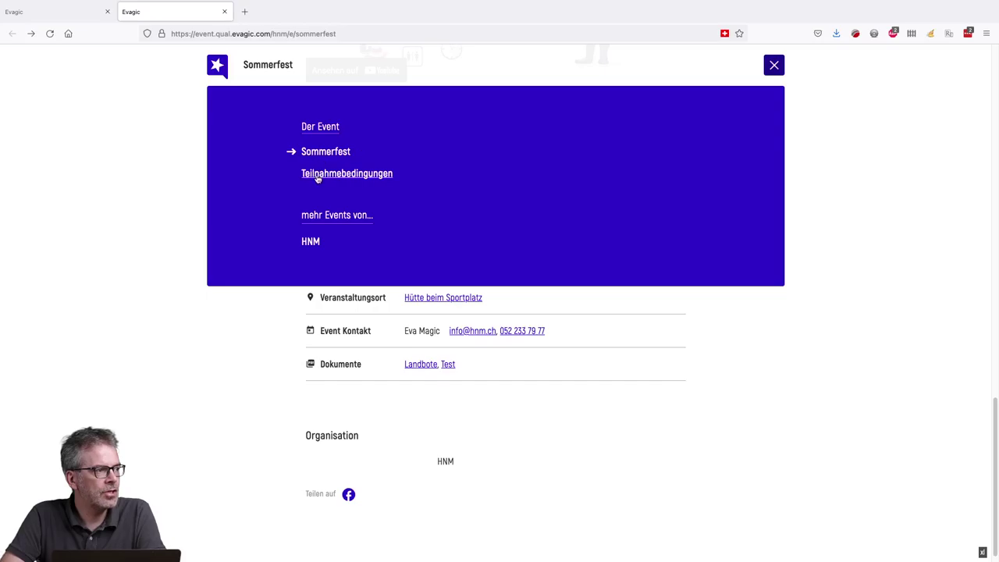
left_click(318, 176)
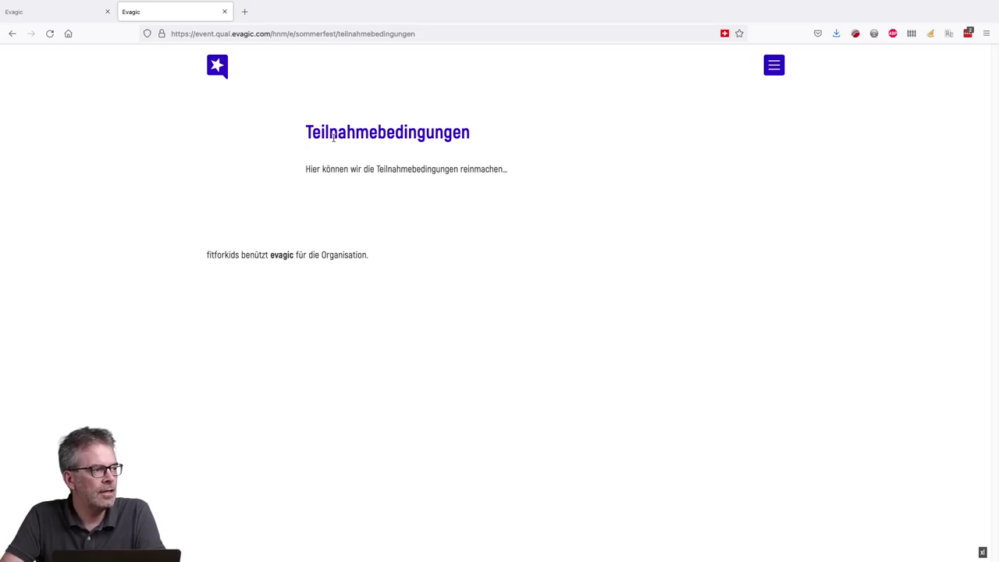
left_click(774, 66)
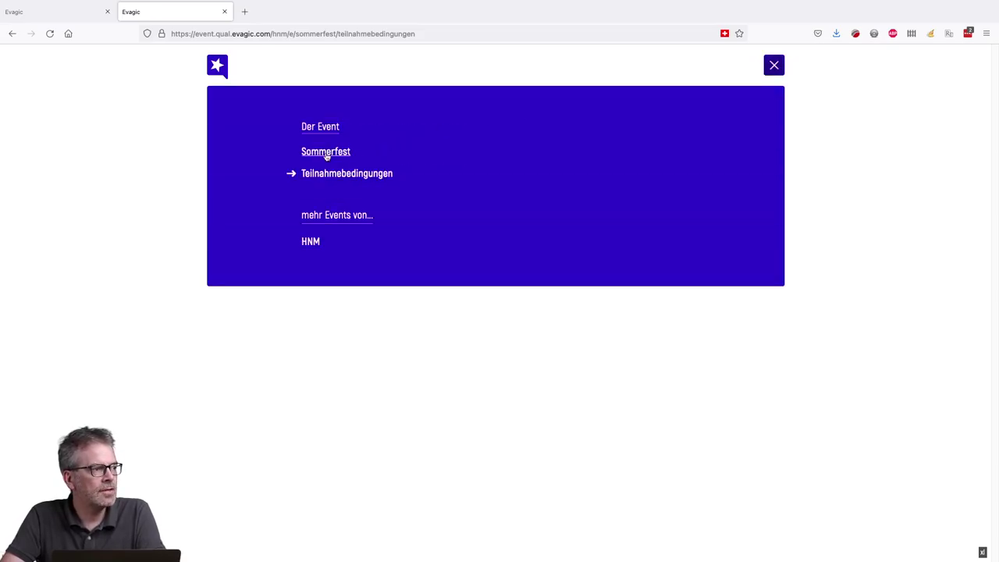
left_click(326, 153)
scroll(499, 195, "down", 4)
scroll(497, 194, "down", 5)
scroll(497, 194, "up", 9)
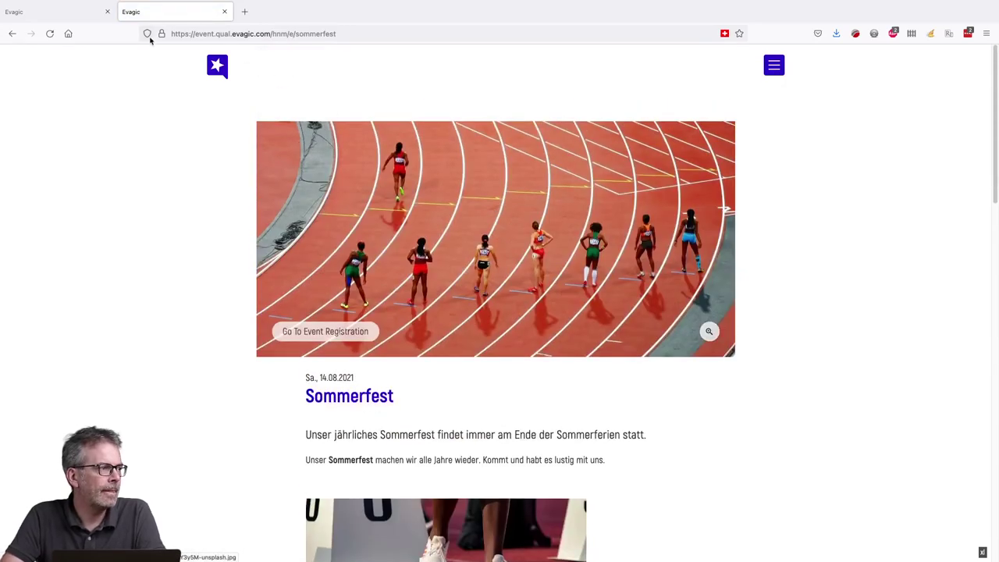
left_click(55, 12)
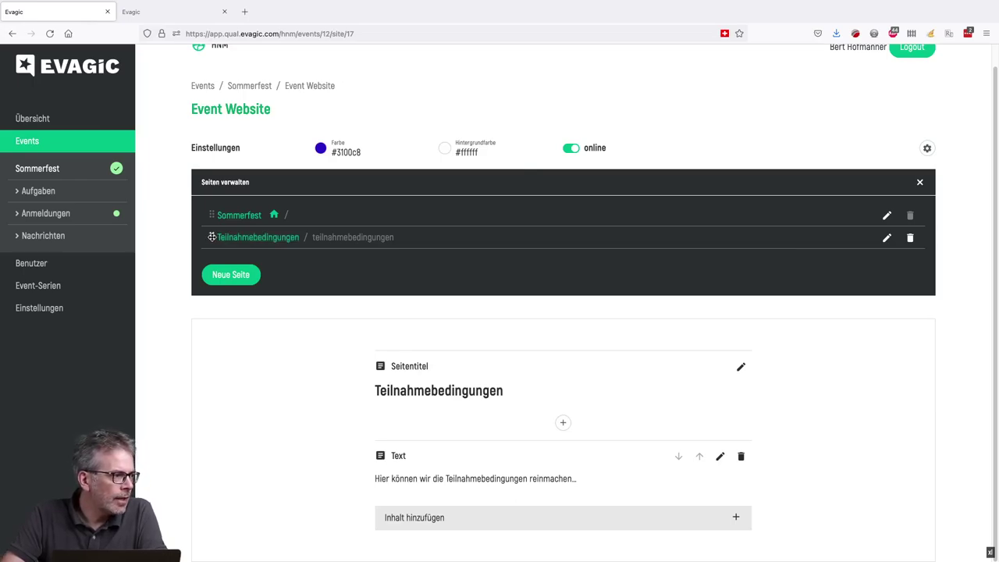
- Create a new website page named 'Das OK' and order it above Teilnahmebedingungen
left_click_drag(211, 234, 212, 237)
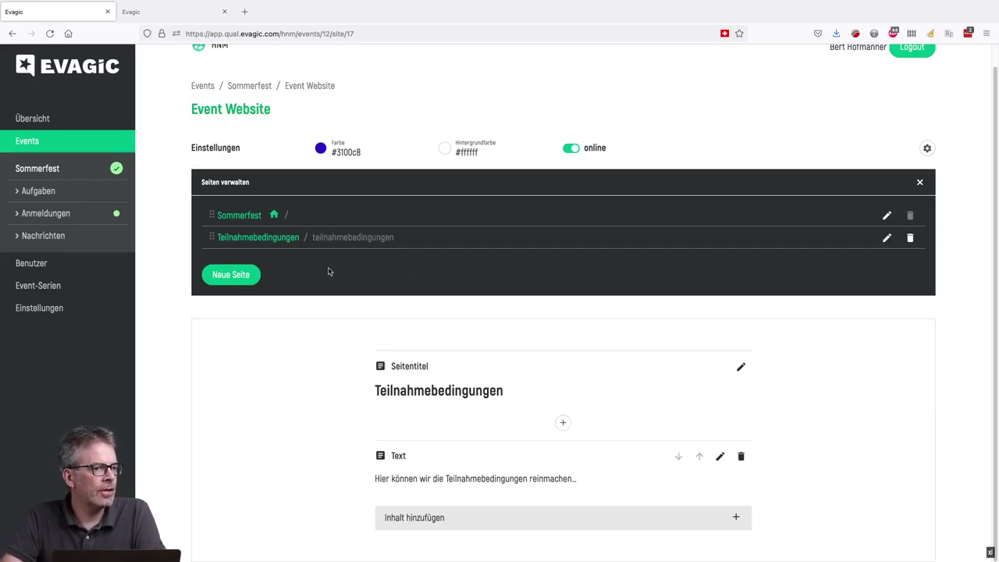
left_click(238, 275)
left_click(816, 140)
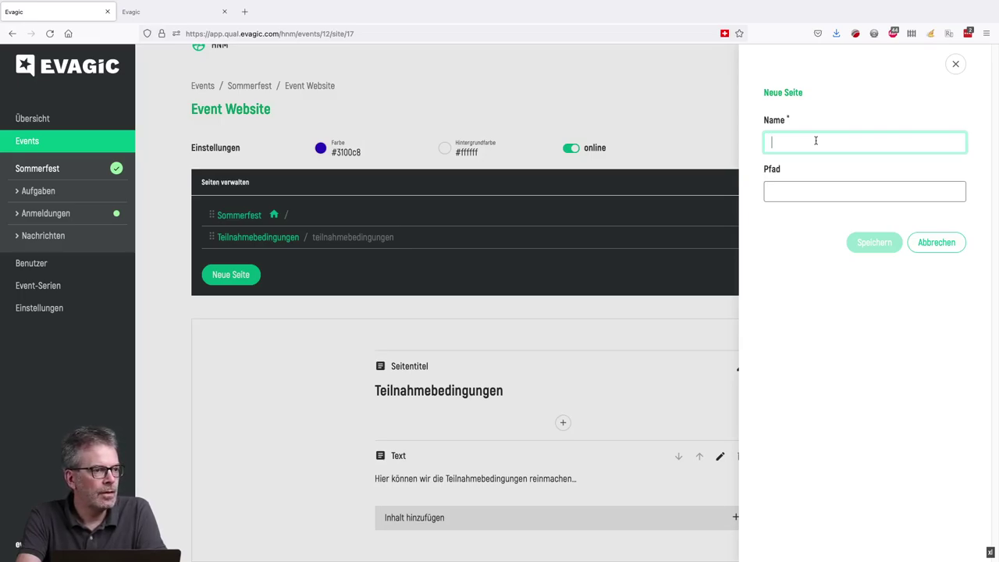
type("Das OK")
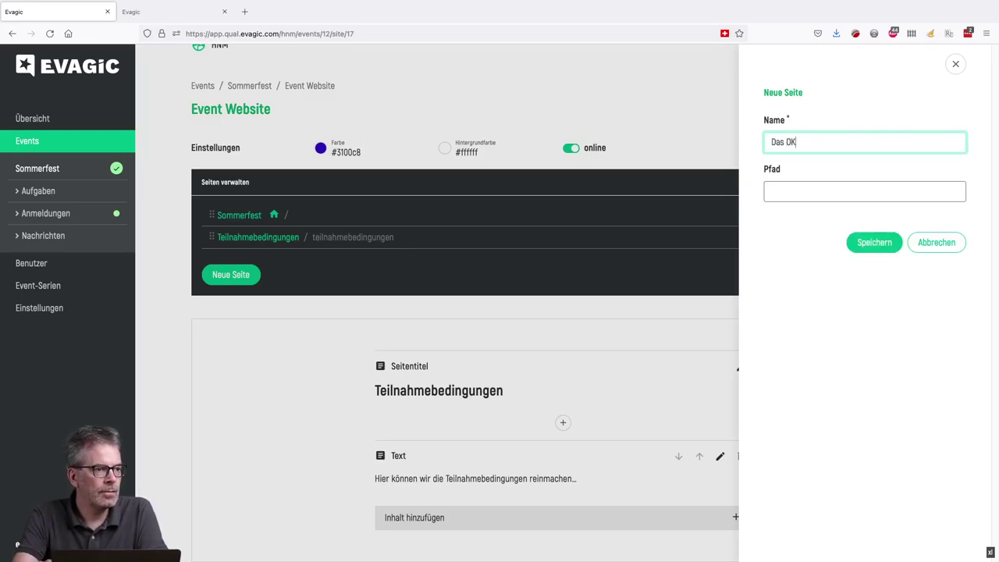
left_click(887, 243)
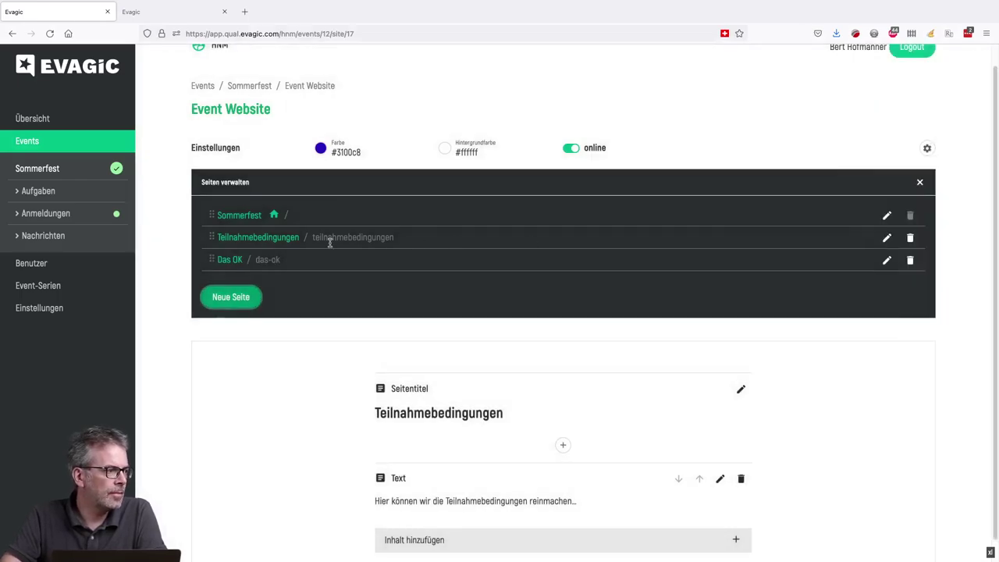
left_click_drag(211, 259, 210, 237)
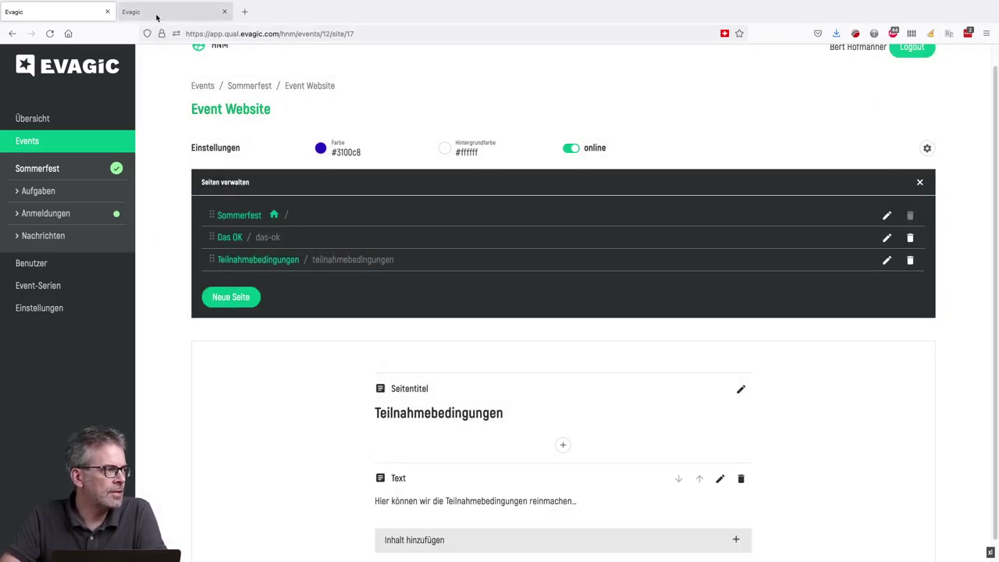
left_click(156, 14)
- Reload the public site, open Das OK from its navigation menu, then return to the admin editor
left_click(47, 33)
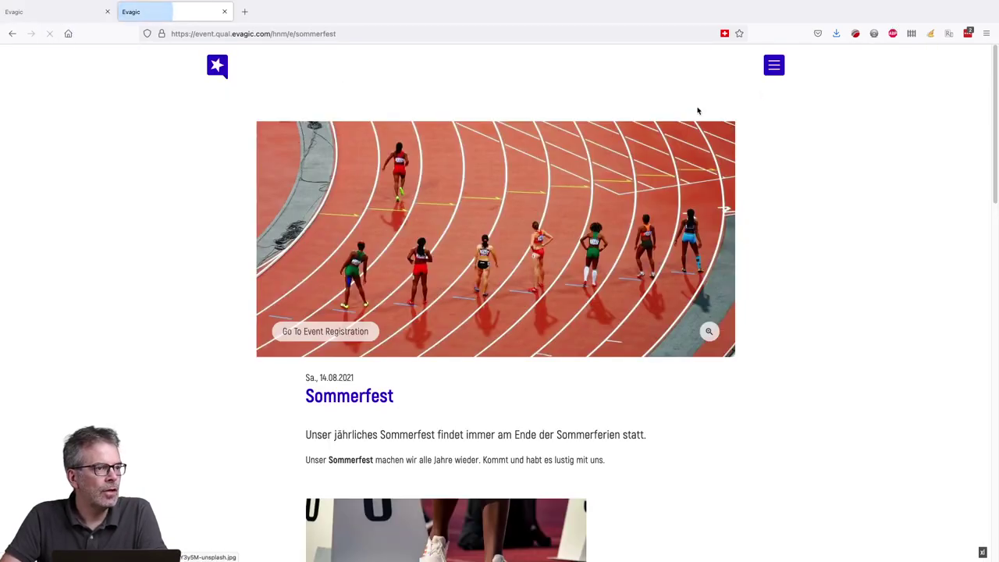
left_click(773, 65)
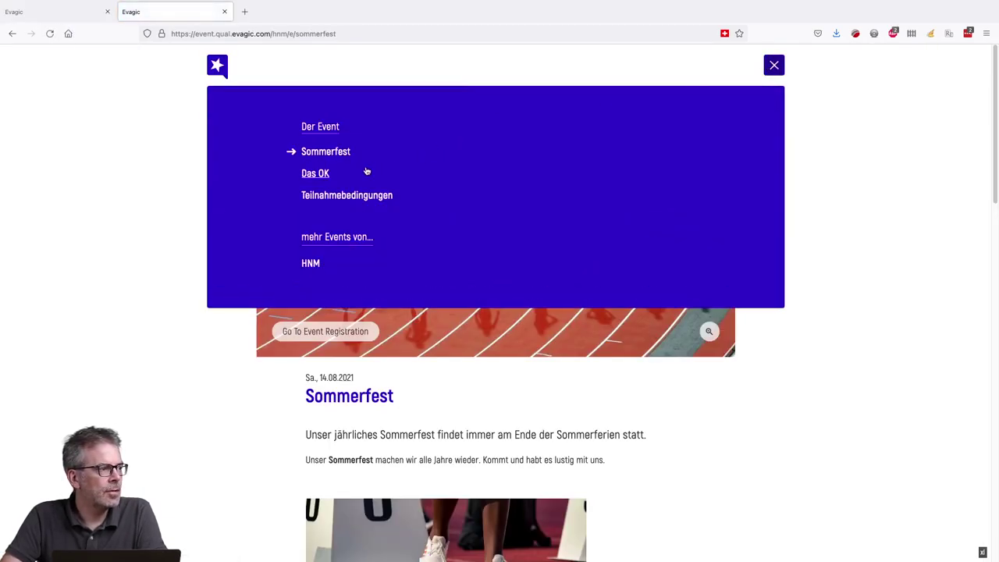
left_click(315, 175)
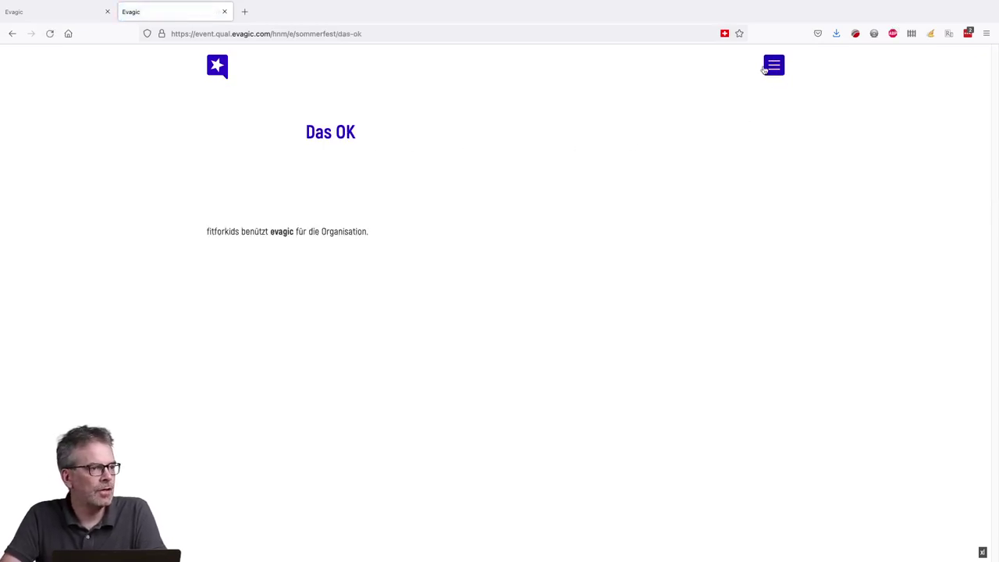
left_click(71, 11)
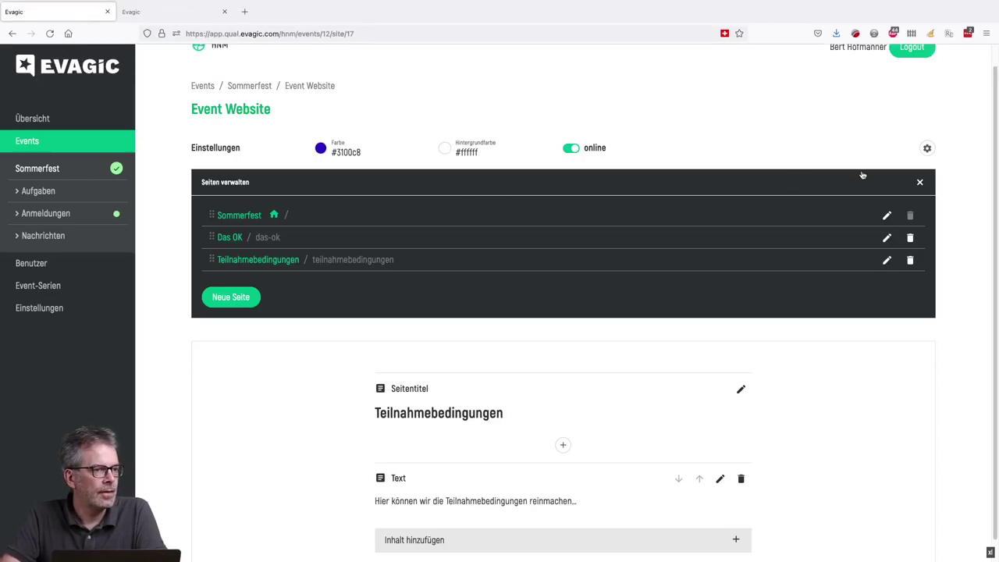
- Open the Sommerfest main page in the editor and scroll through its content
left_click(919, 183)
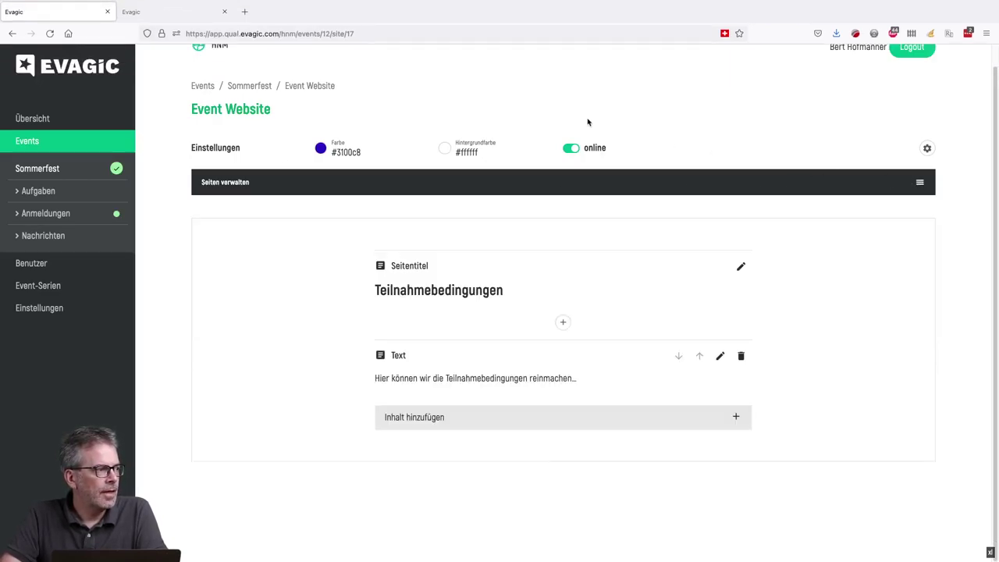
left_click(920, 183)
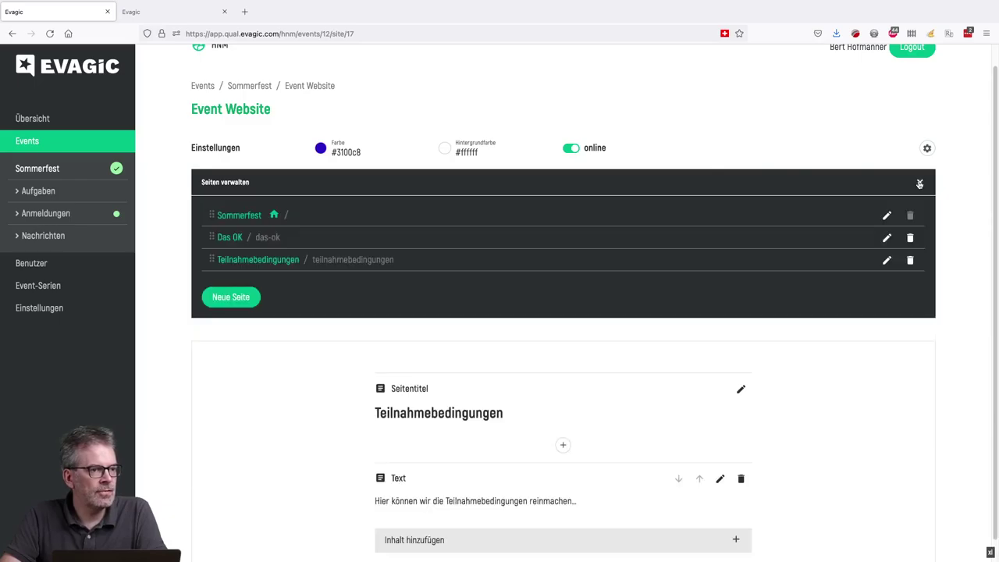
left_click(245, 223)
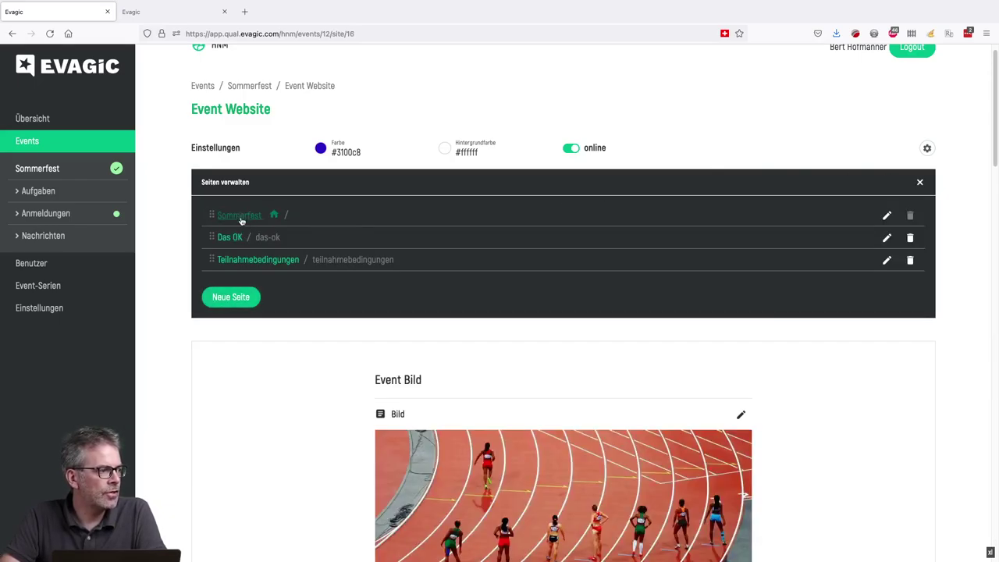
left_click(919, 182)
scroll(753, 253, "down", 15)
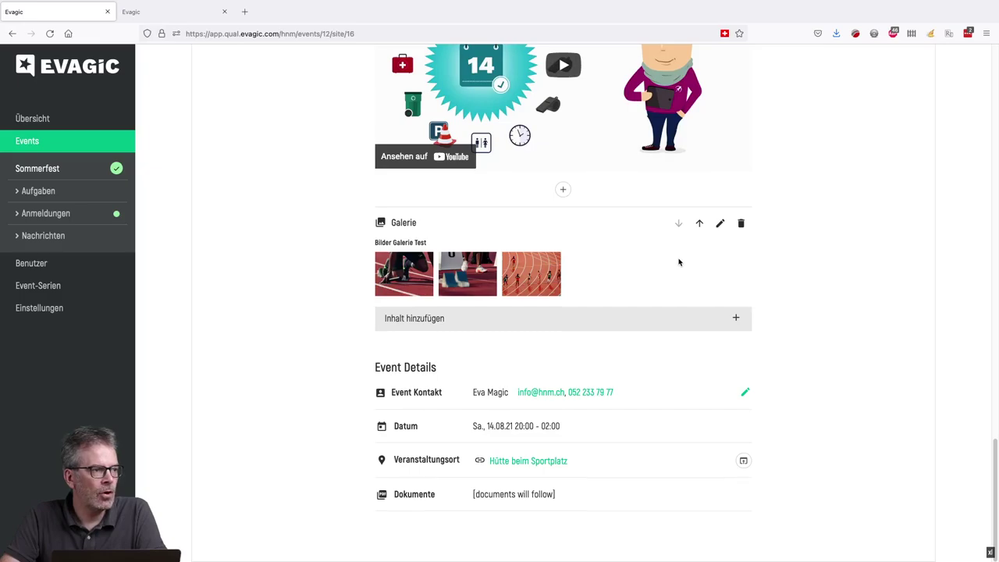
scroll(679, 262, "up", 3)
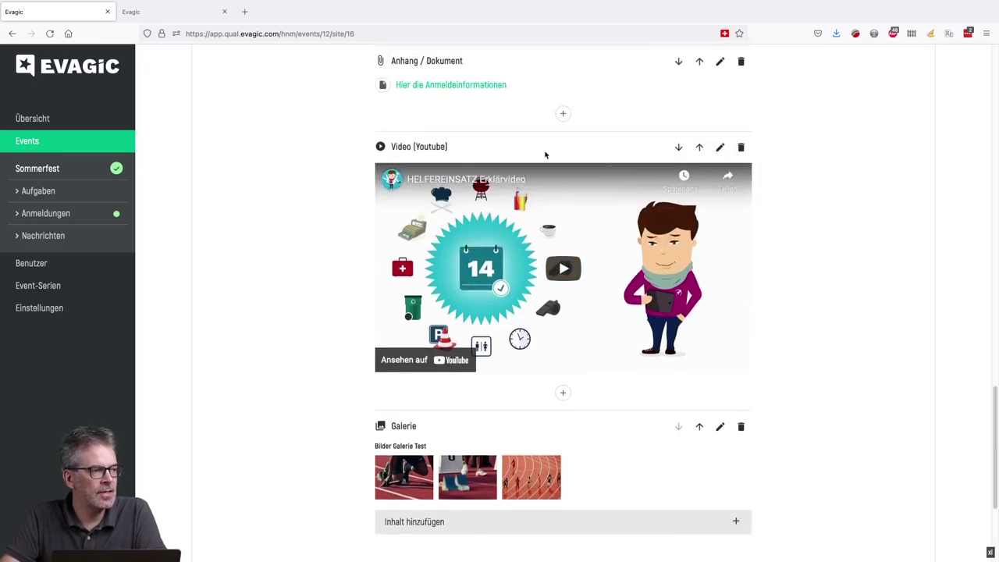
scroll(706, 267, "down", 3)
scroll(707, 269, "up", 10)
scroll(707, 273, "up", 10)
- Review the Teilnahmebedingungen page and its insertable block types without adding one, then open the event overview
left_click(921, 204)
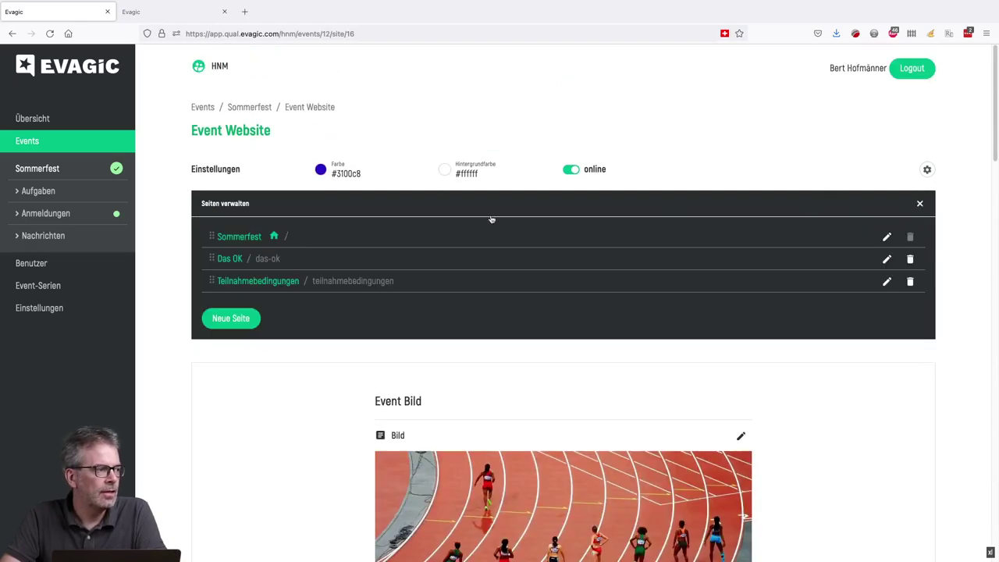
left_click(234, 281)
scroll(784, 410, "down", 1)
left_click(563, 424)
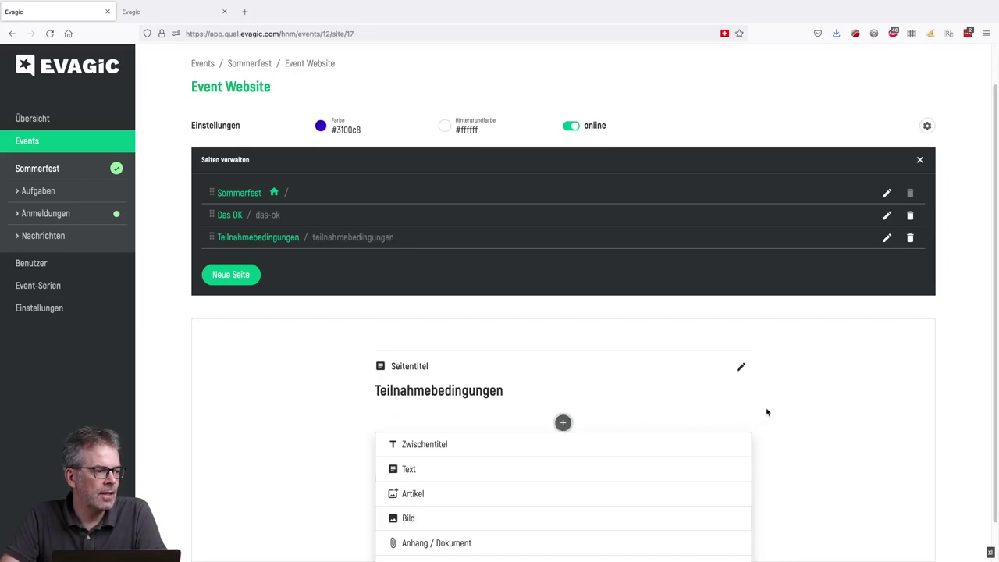
scroll(766, 412, "down", 1)
scroll(754, 397, "up", 2)
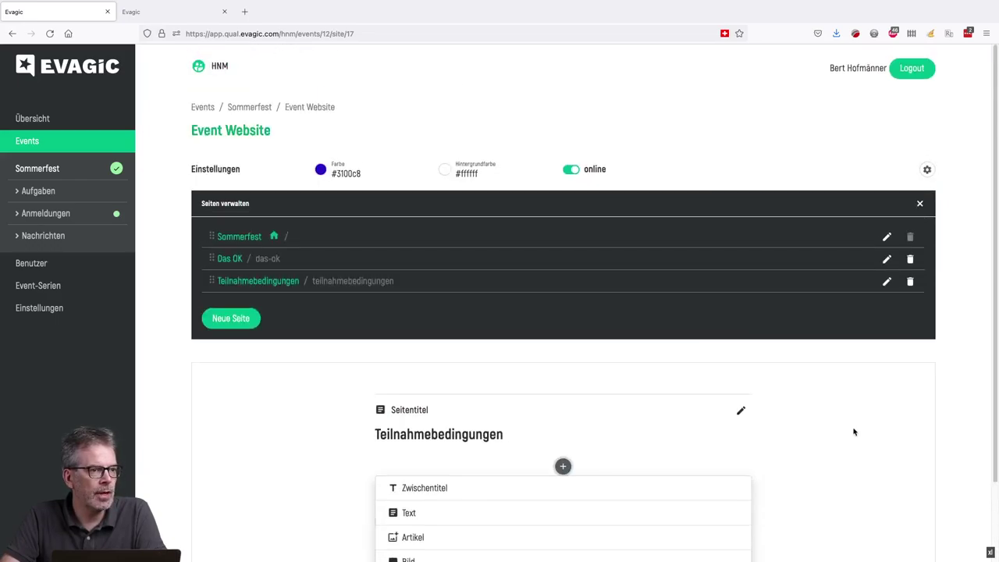
left_click(854, 430)
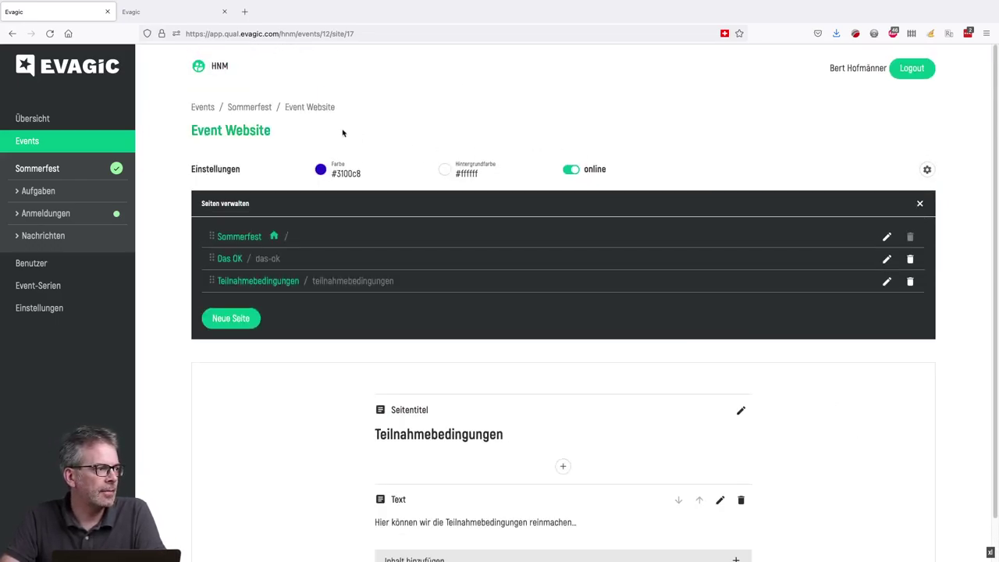
left_click(250, 110)
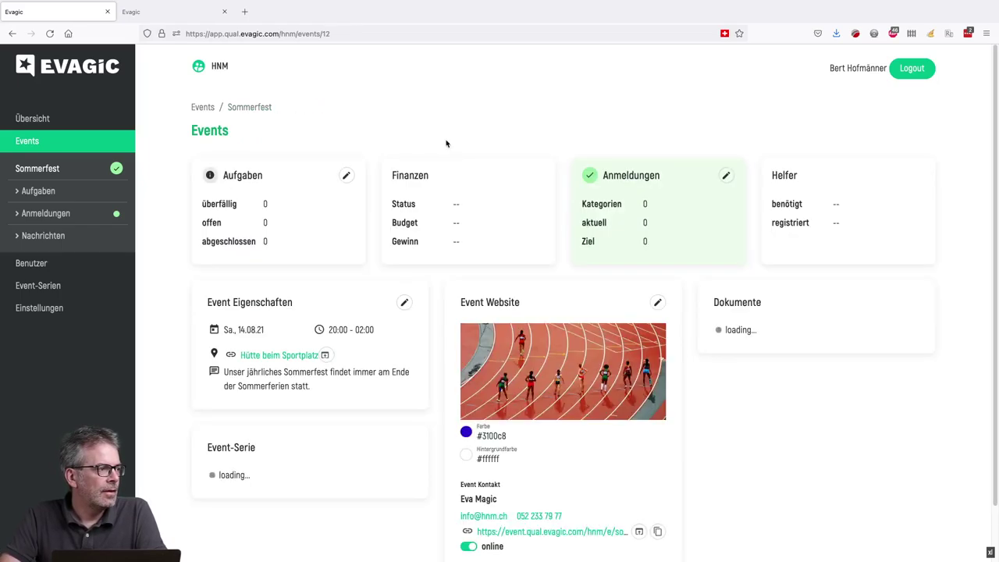